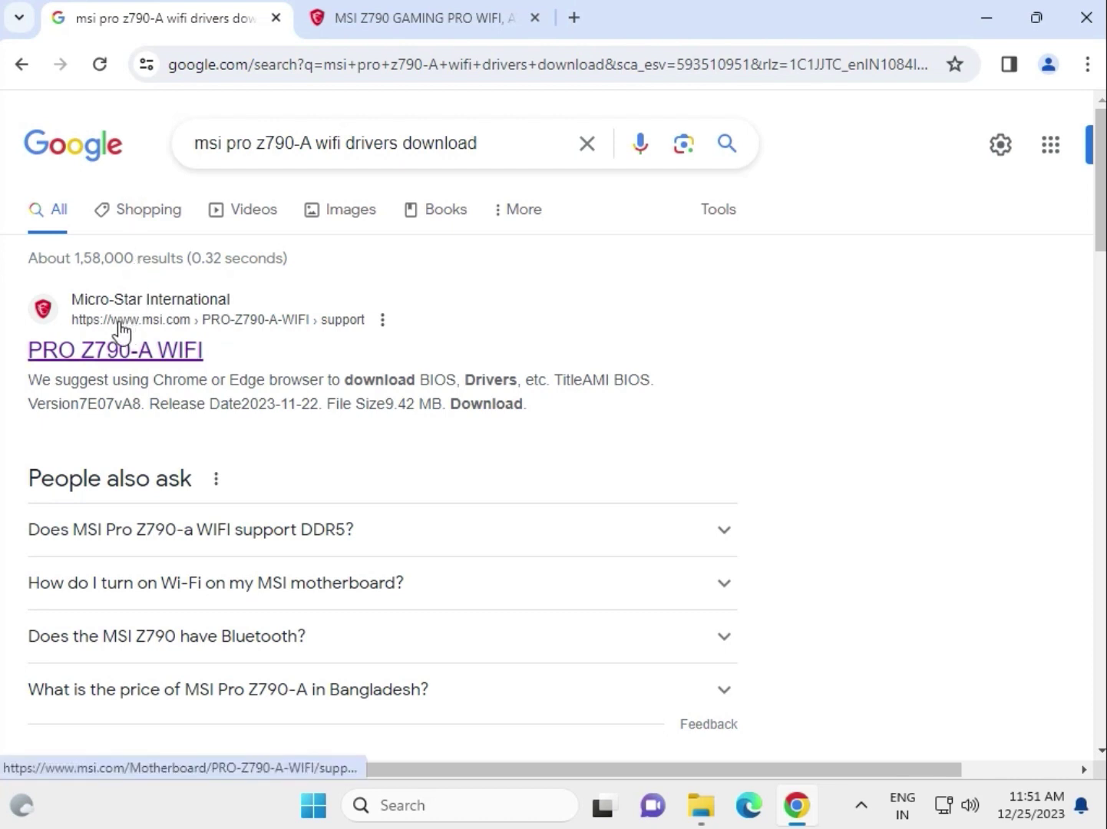
Bring up the link menu on the PRO Z790-A WIFI support search result
right_click(171, 346)
Open the PRO Z790-A WIFI page in a new tab and close the Z790 GAMING PRO WIFI tab
left_click(202, 370)
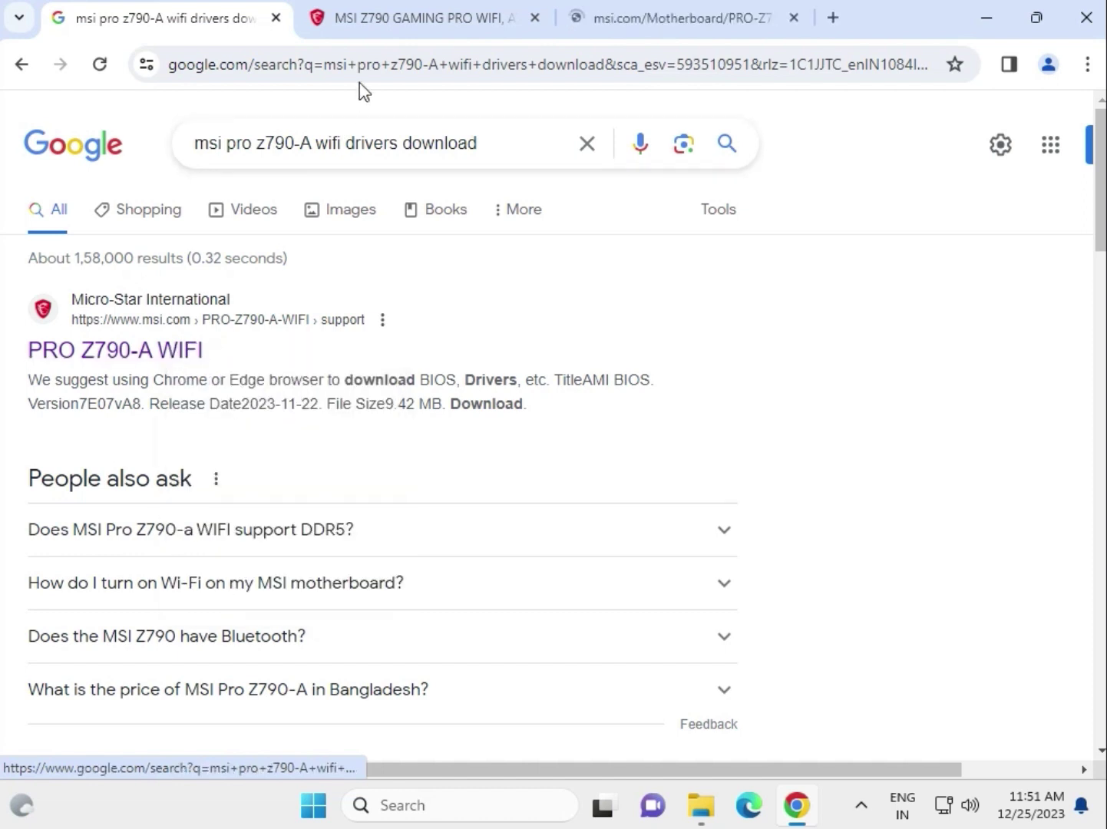
left_click(648, 23)
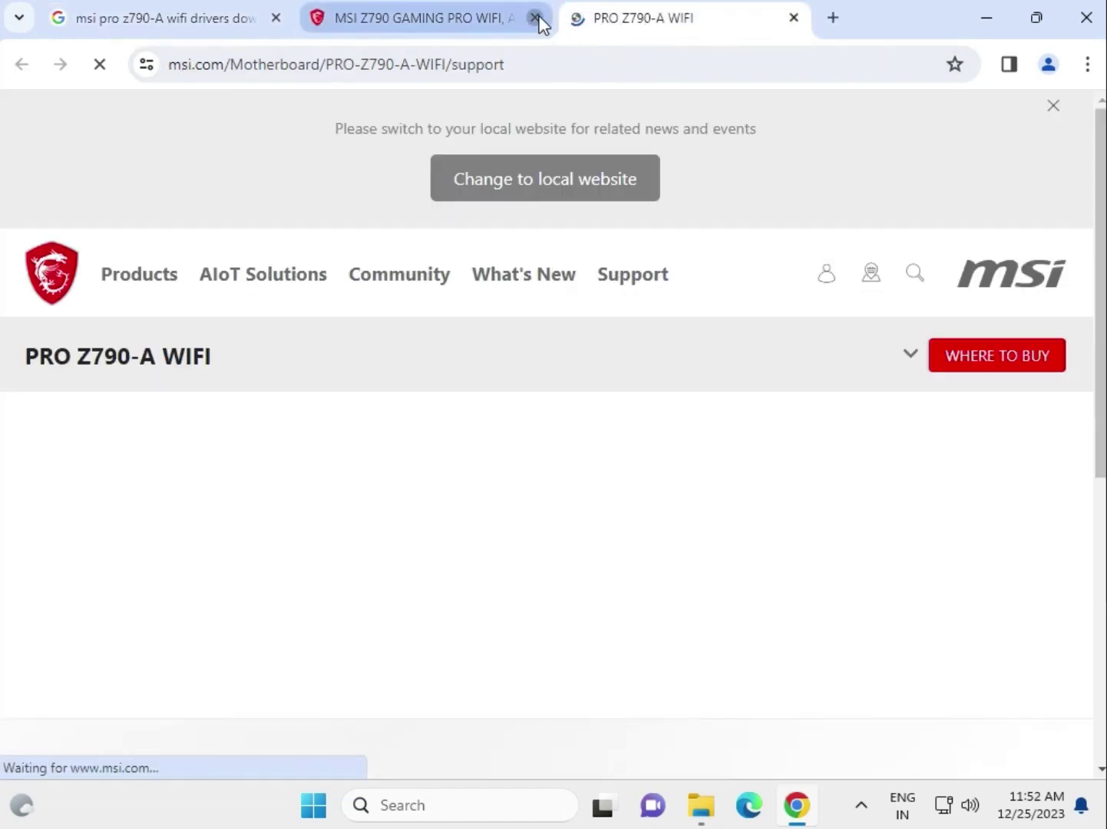
left_click(535, 18)
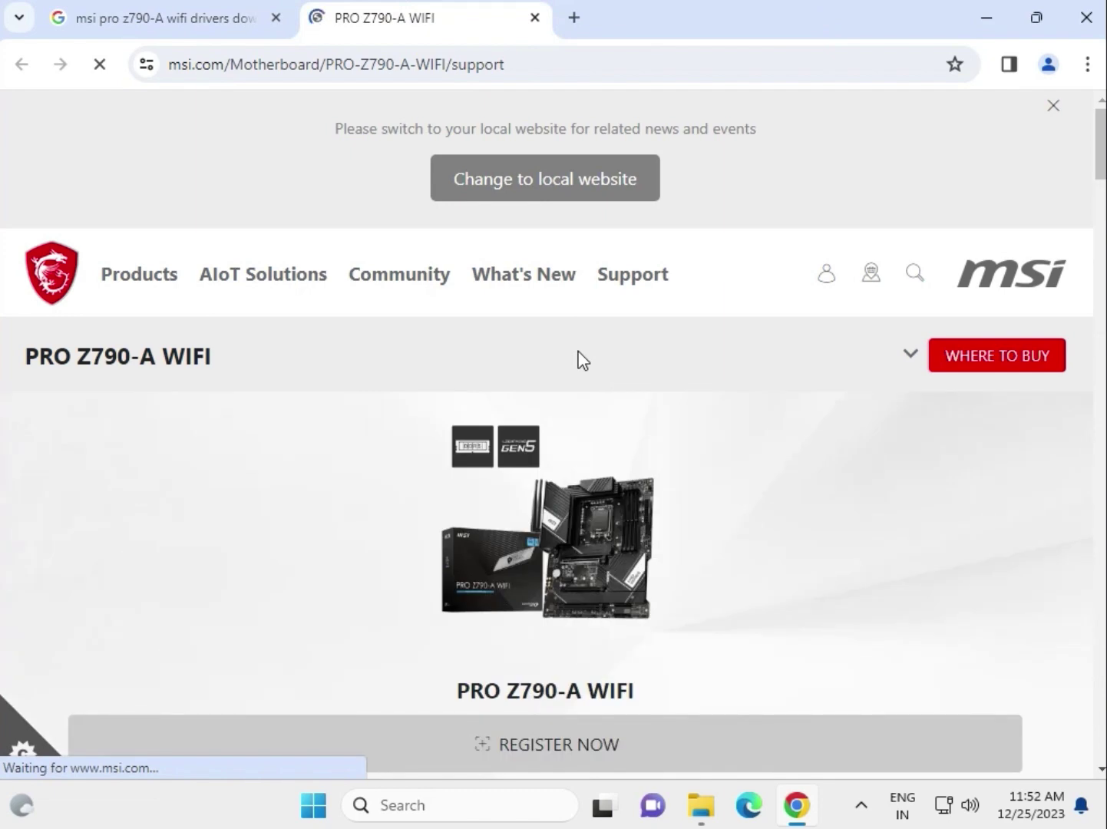
scroll(715, 477, "down", 4)
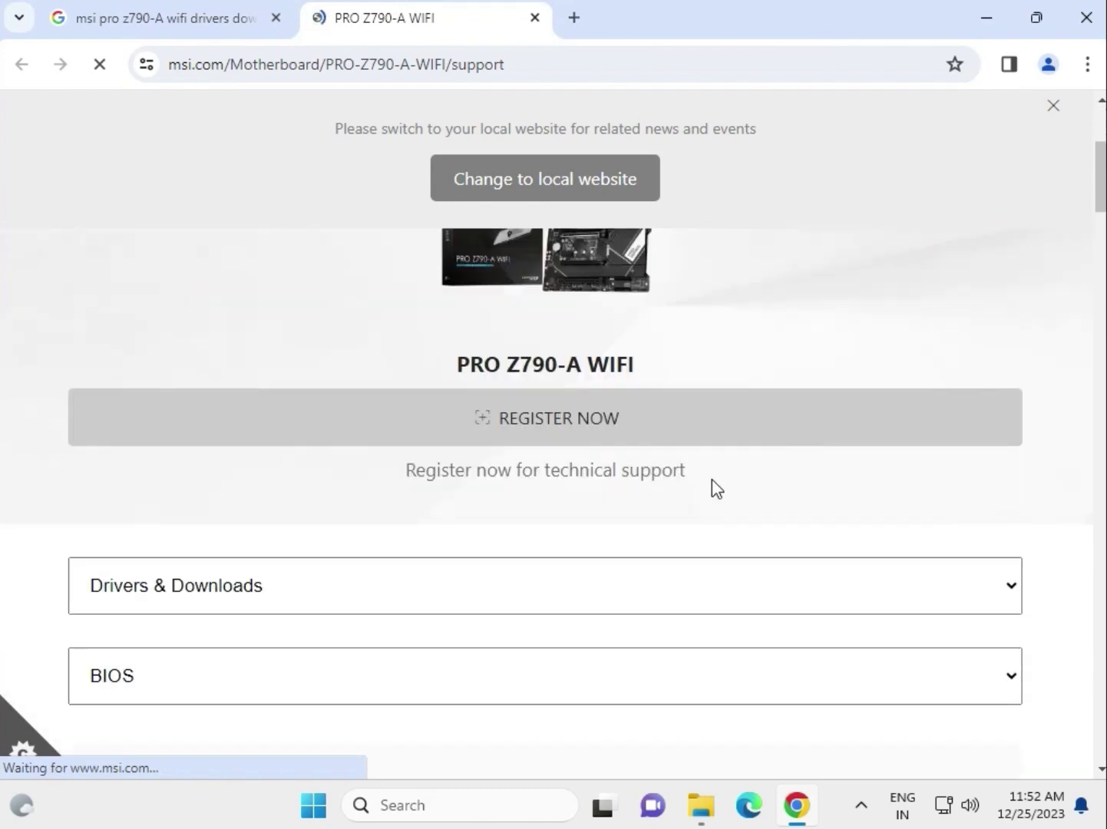
scroll(691, 468, "down", 1)
Filter the support page to Drivers & Downloads, Driver category, Win11 64 operating system
left_click(230, 483)
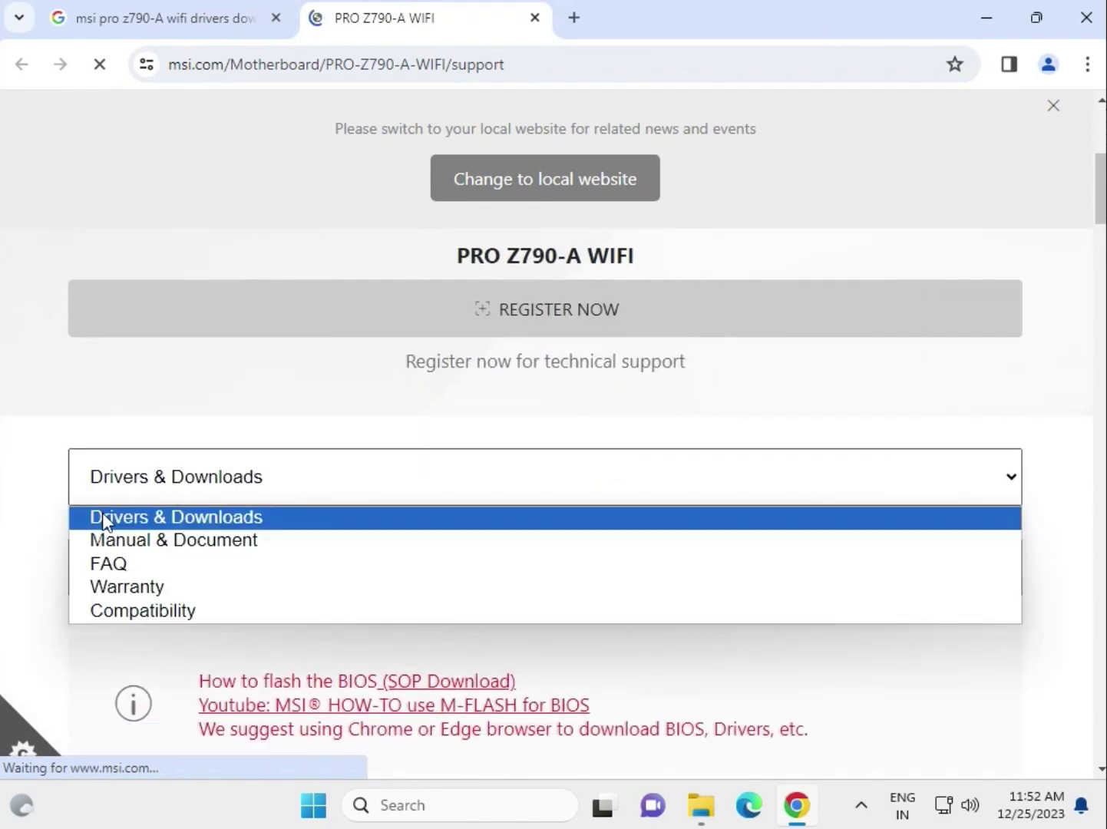
left_click(2, 532)
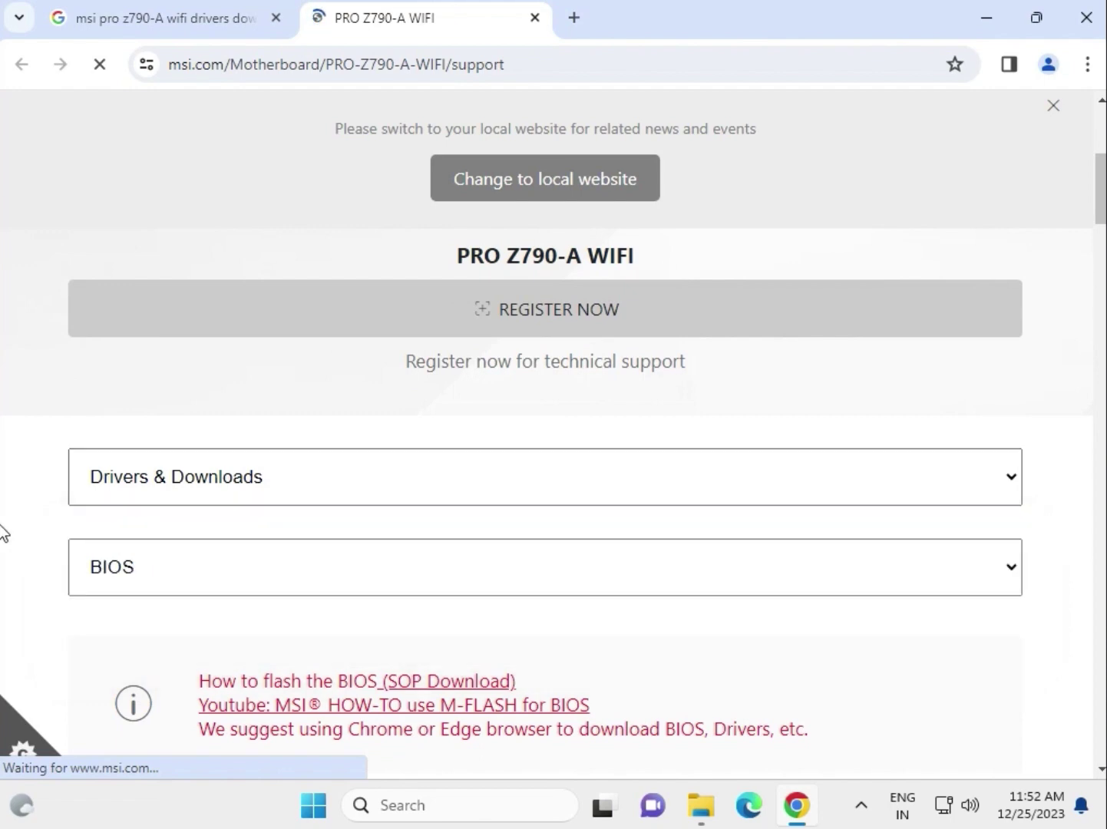
scroll(338, 586, "down", 1)
left_click(221, 469)
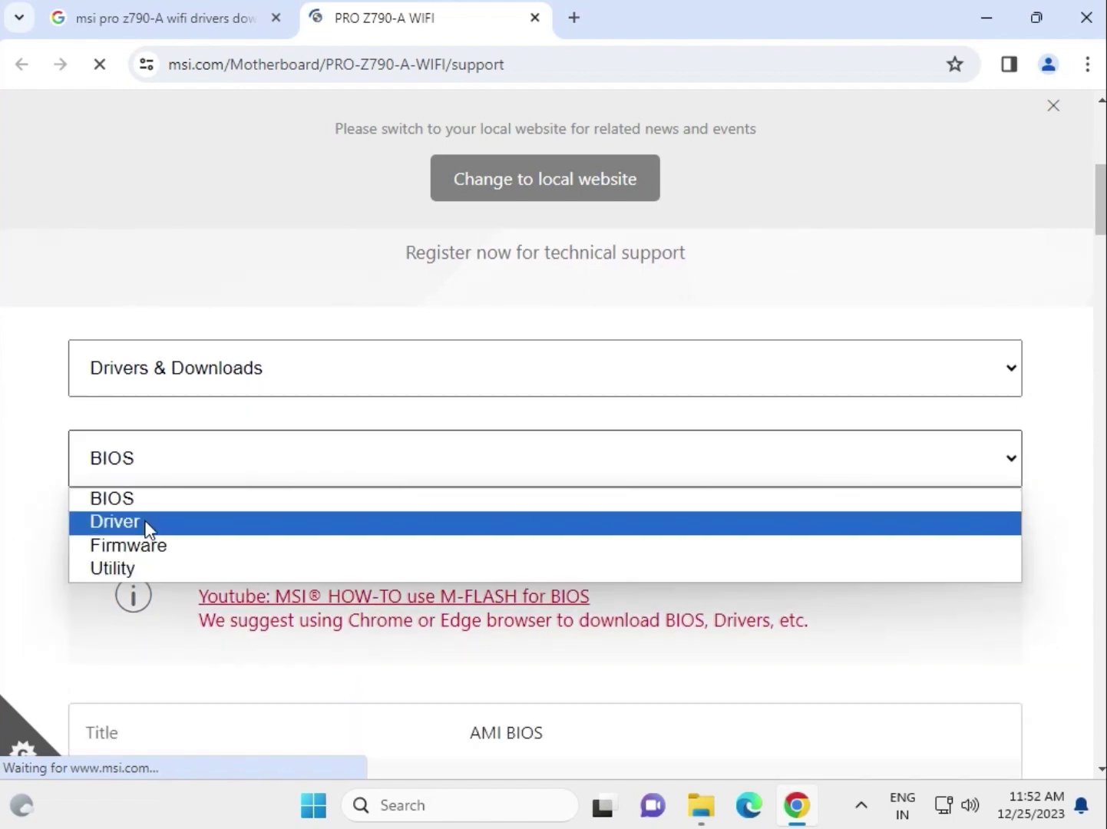
left_click(148, 526)
scroll(235, 531, "down", 2)
left_click(273, 418)
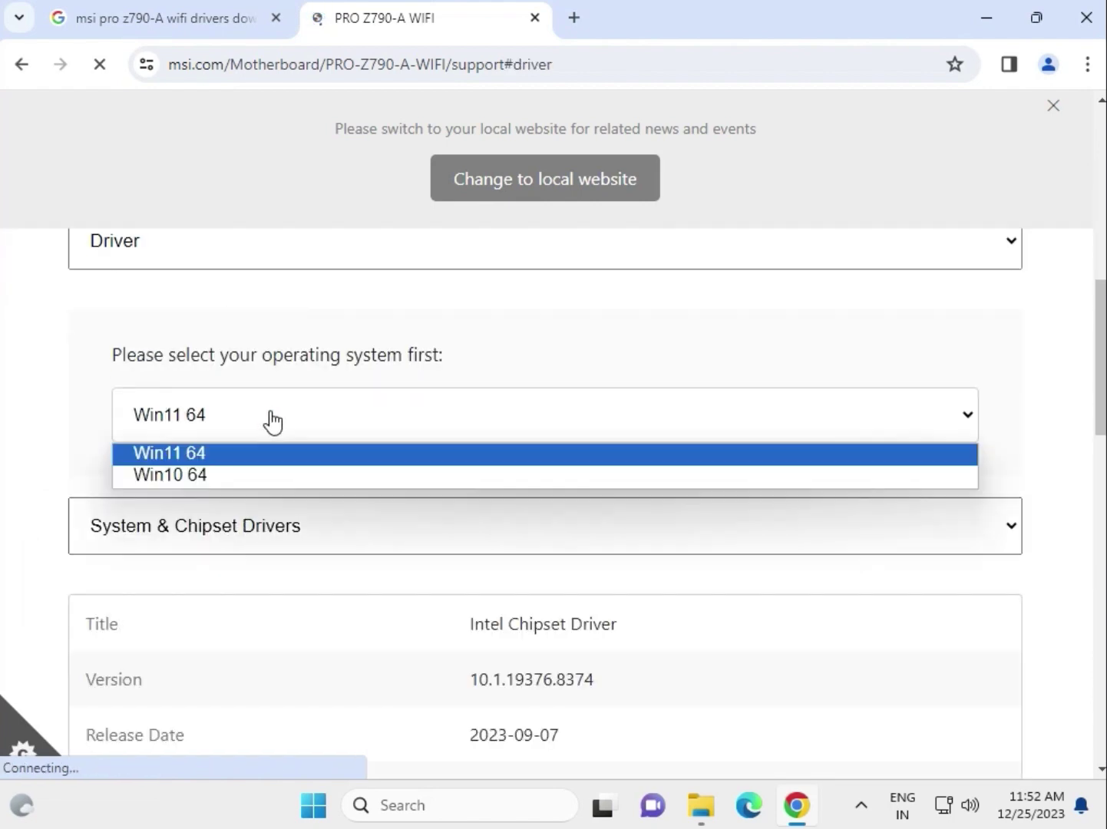
left_click(226, 461)
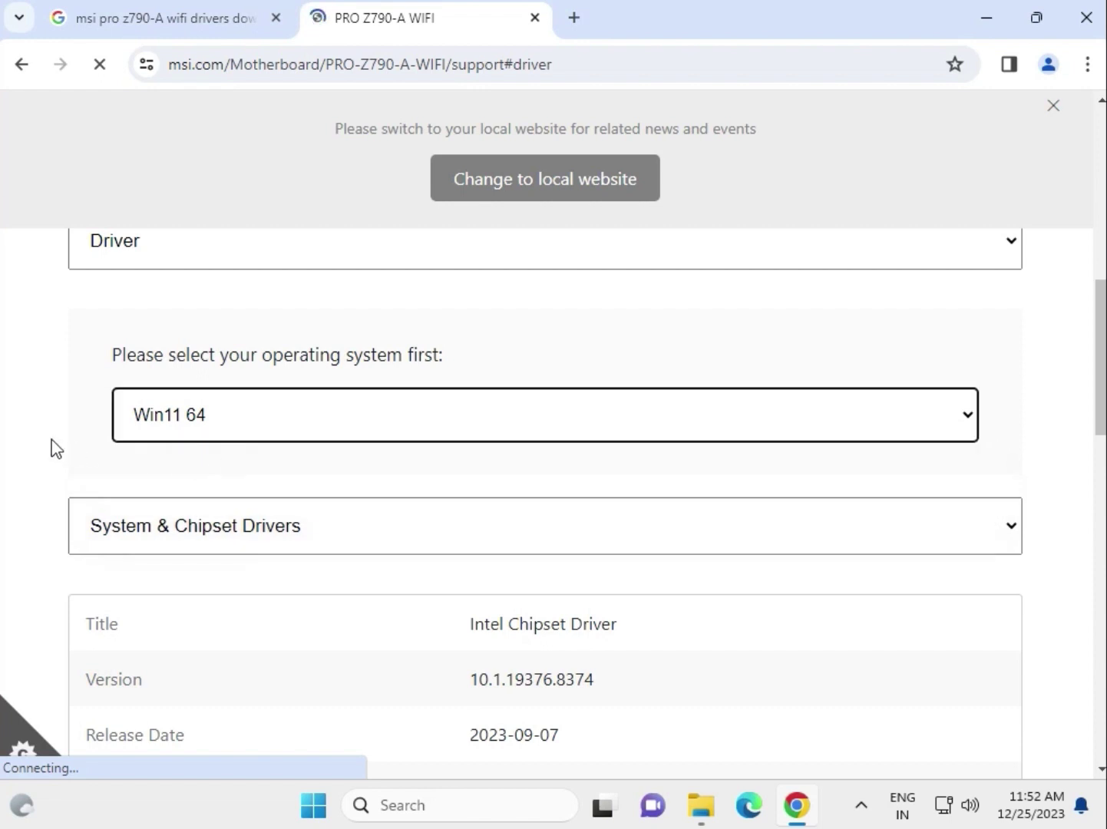
scroll(49, 450, "down", 2)
left_click(251, 423)
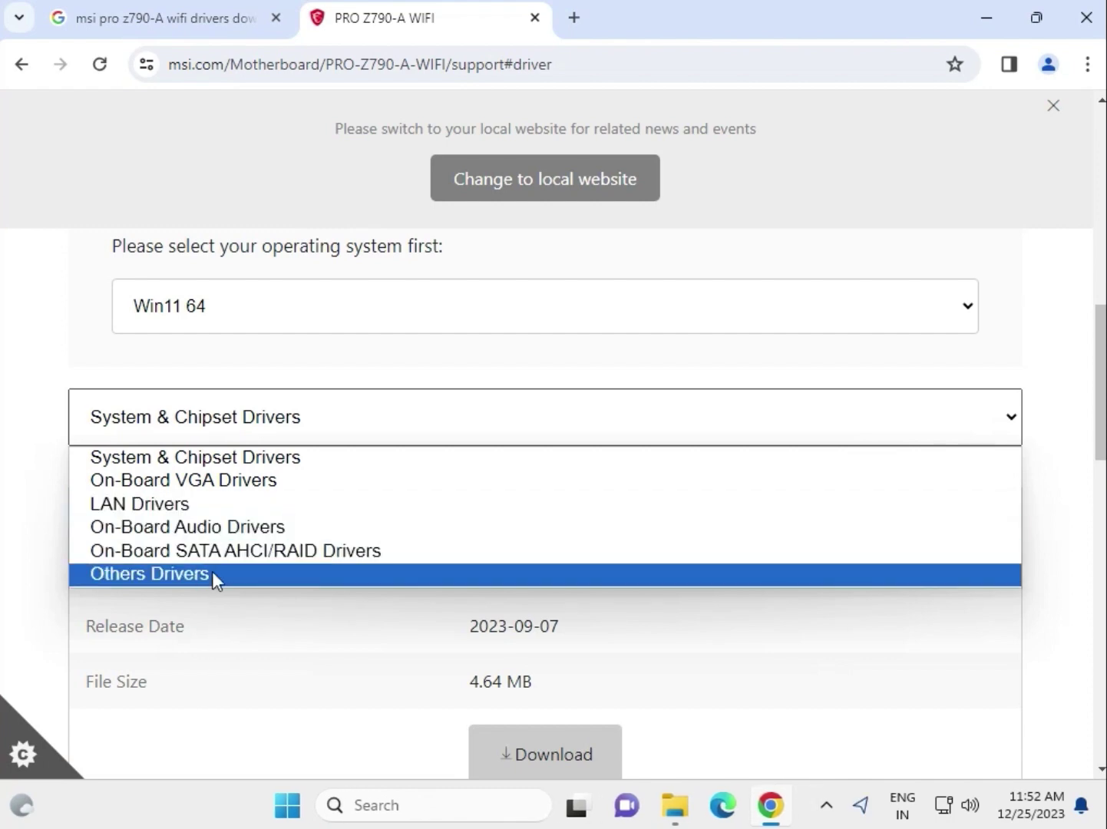
Select System & Chipset Drivers and download the Intel Chipset Driver 10.1.19376.8374 zip
left_click(232, 460)
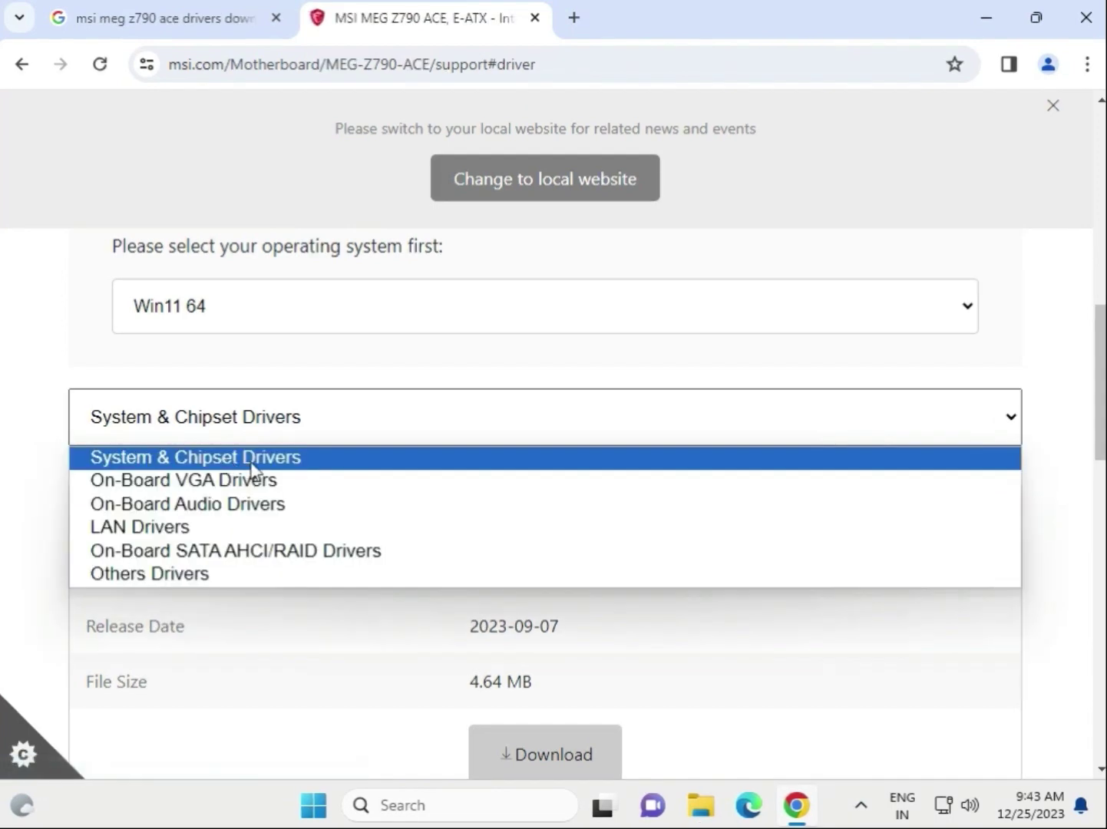
left_click(44, 501)
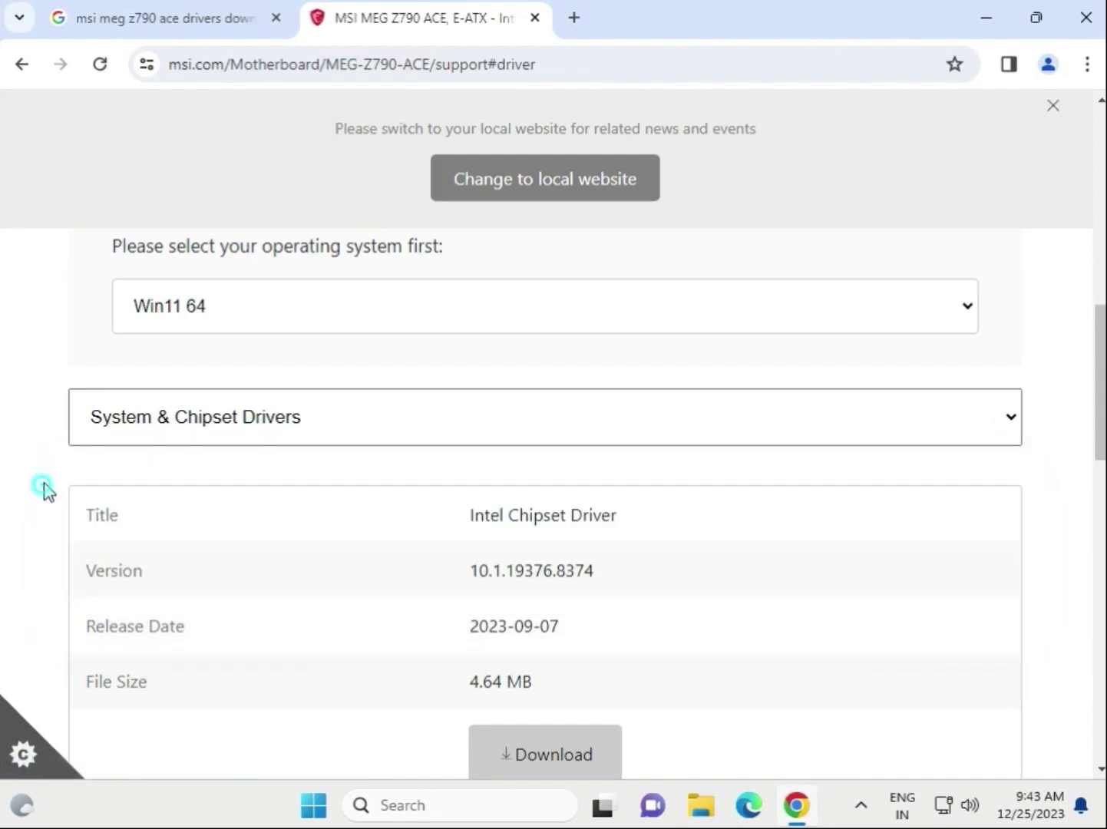
left_click(330, 425)
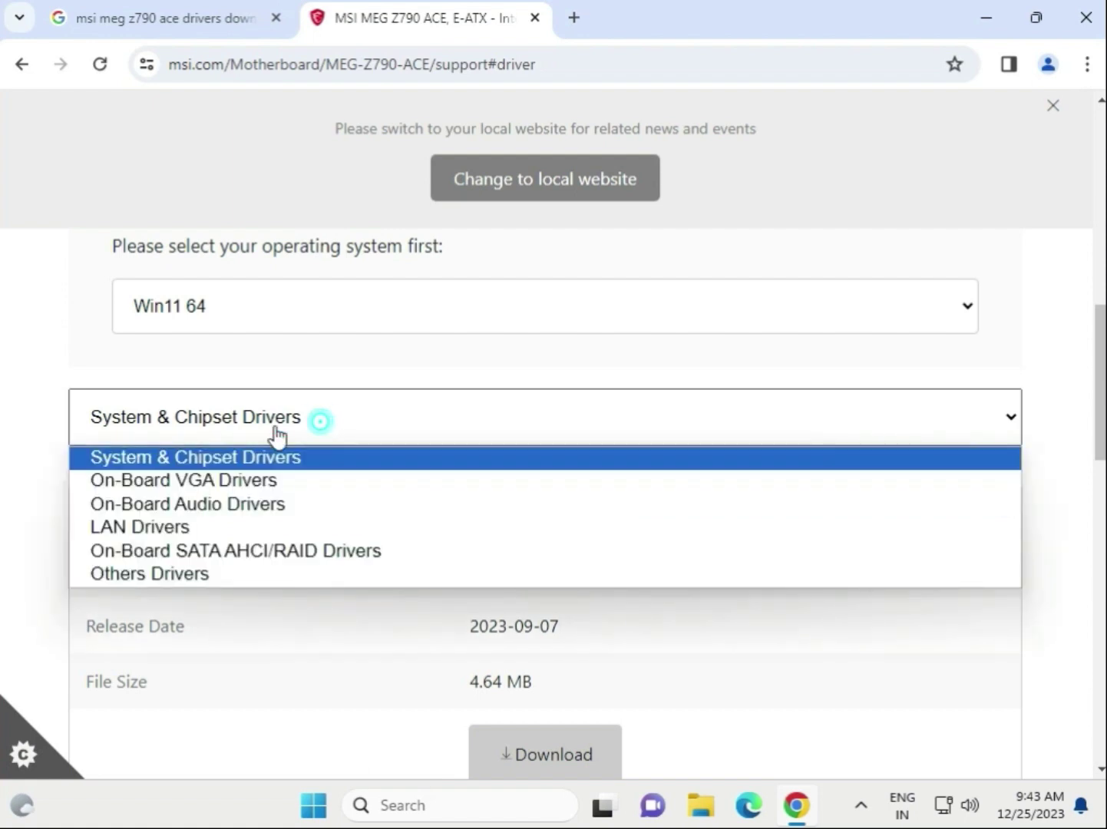
left_click(192, 458)
scroll(635, 645, "down", 3)
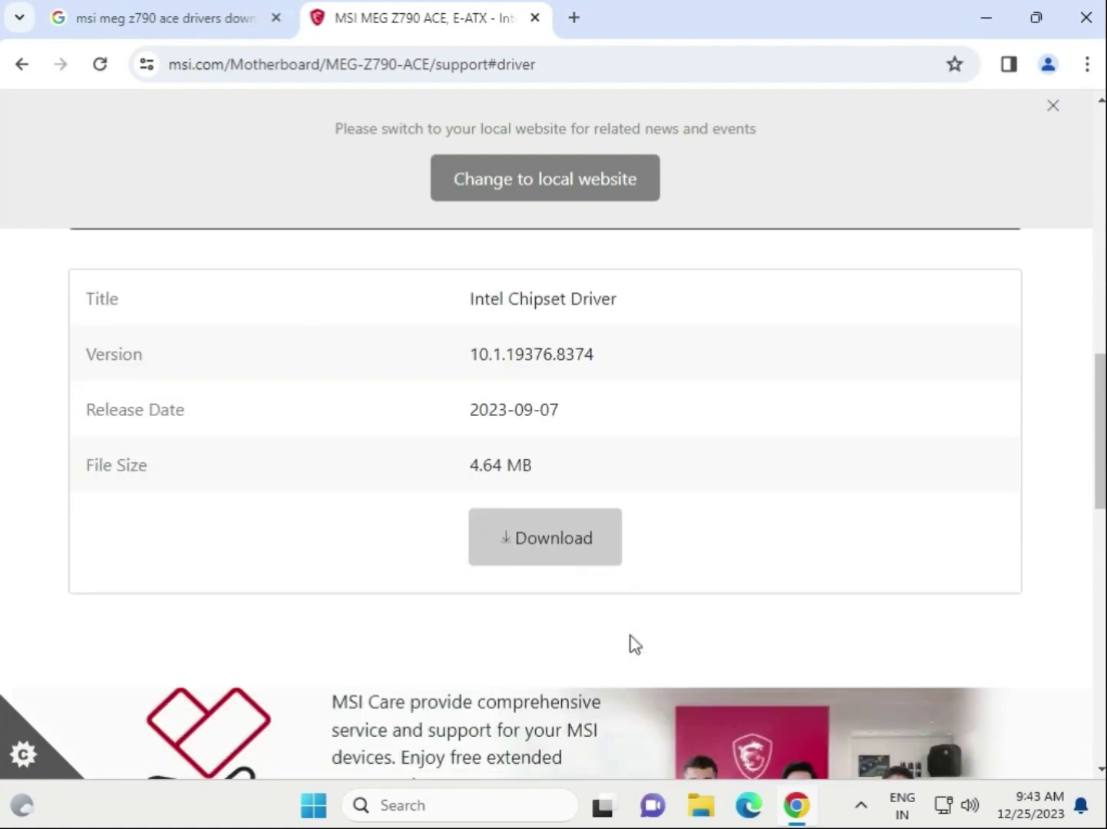
left_click(506, 543)
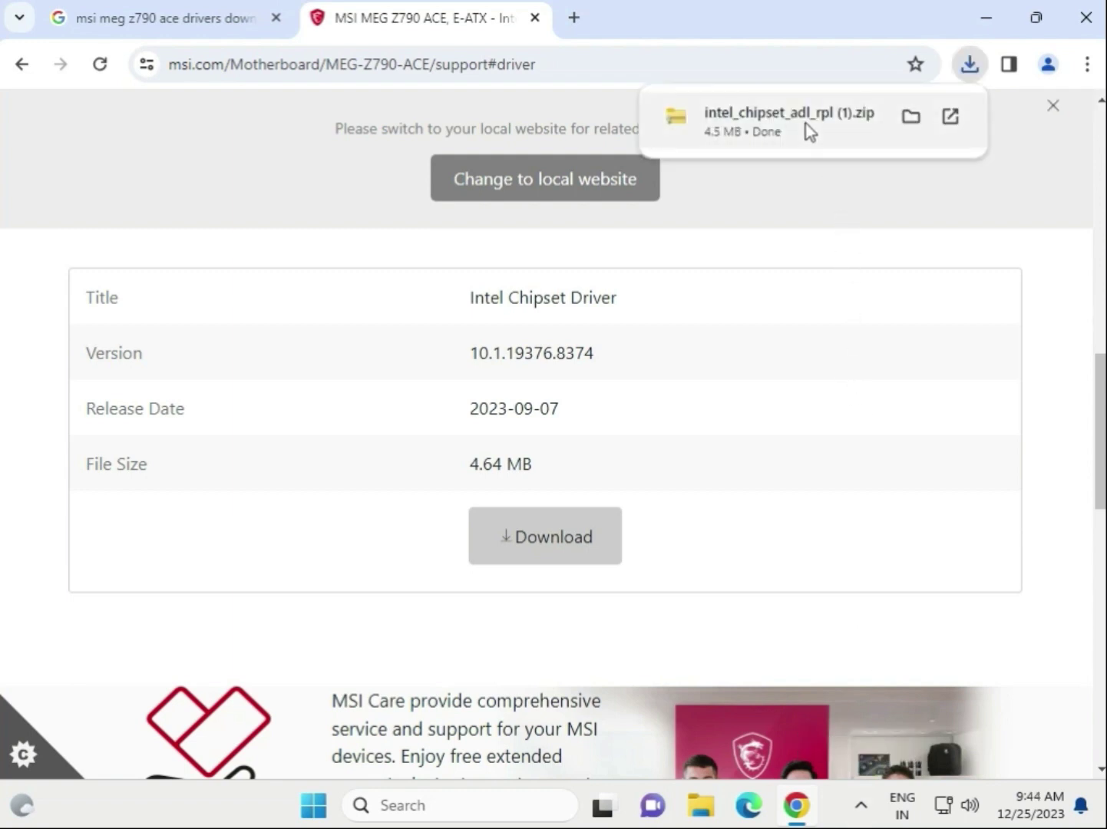
Open intel_chipset_adl_rpl (1).zip, enter Intel Chipset Driver, and run SetupChipset.exe from the zip
left_click(807, 123)
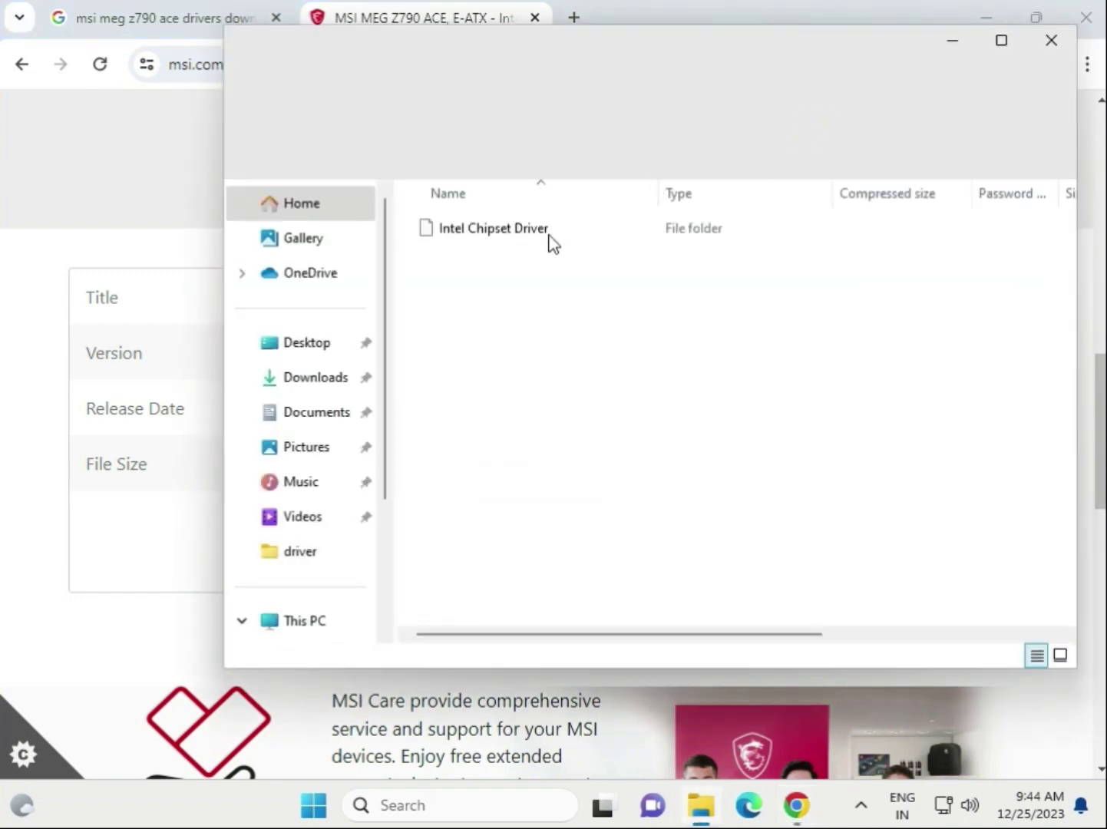
double_click(514, 240)
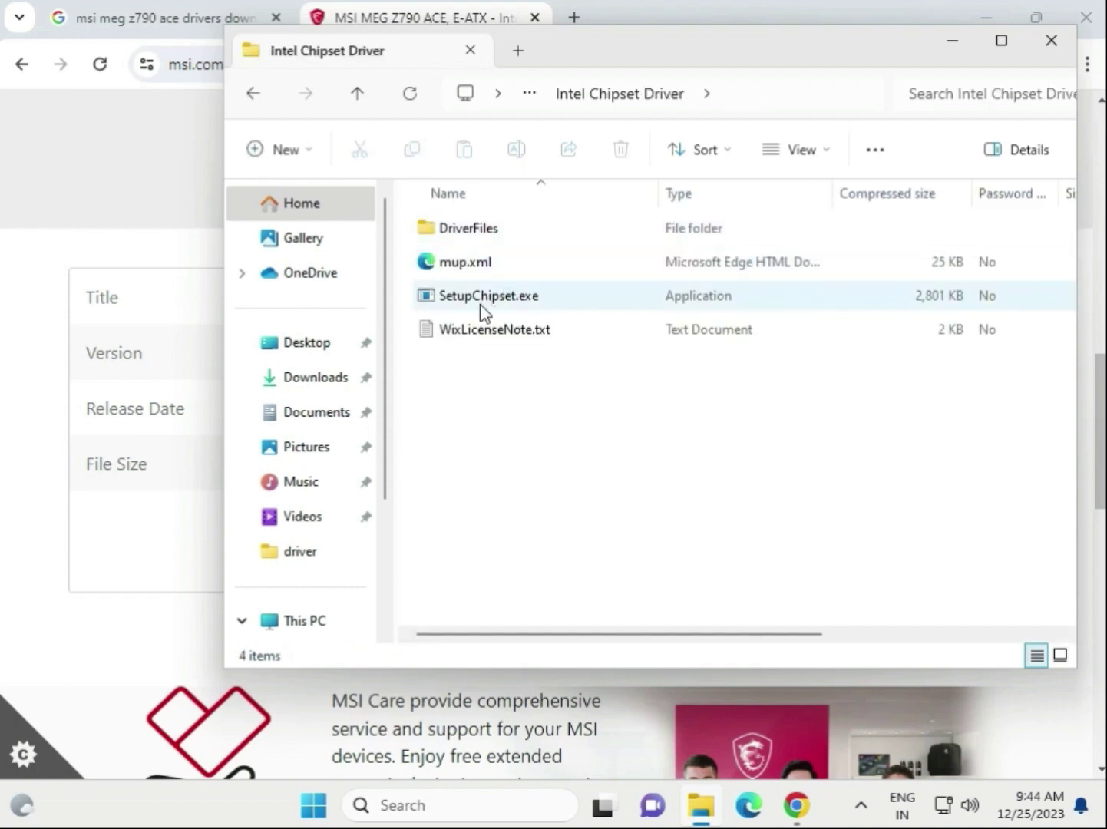
left_click(450, 305)
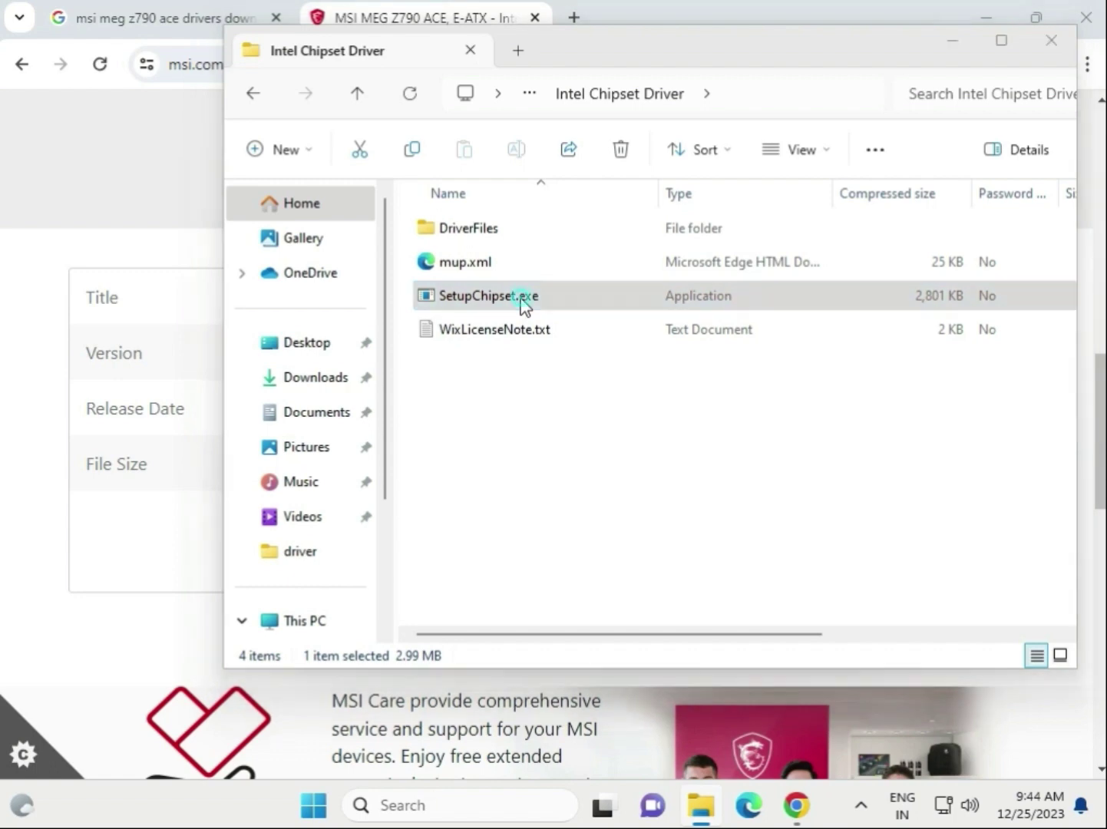
double_click(522, 305)
left_click(572, 440)
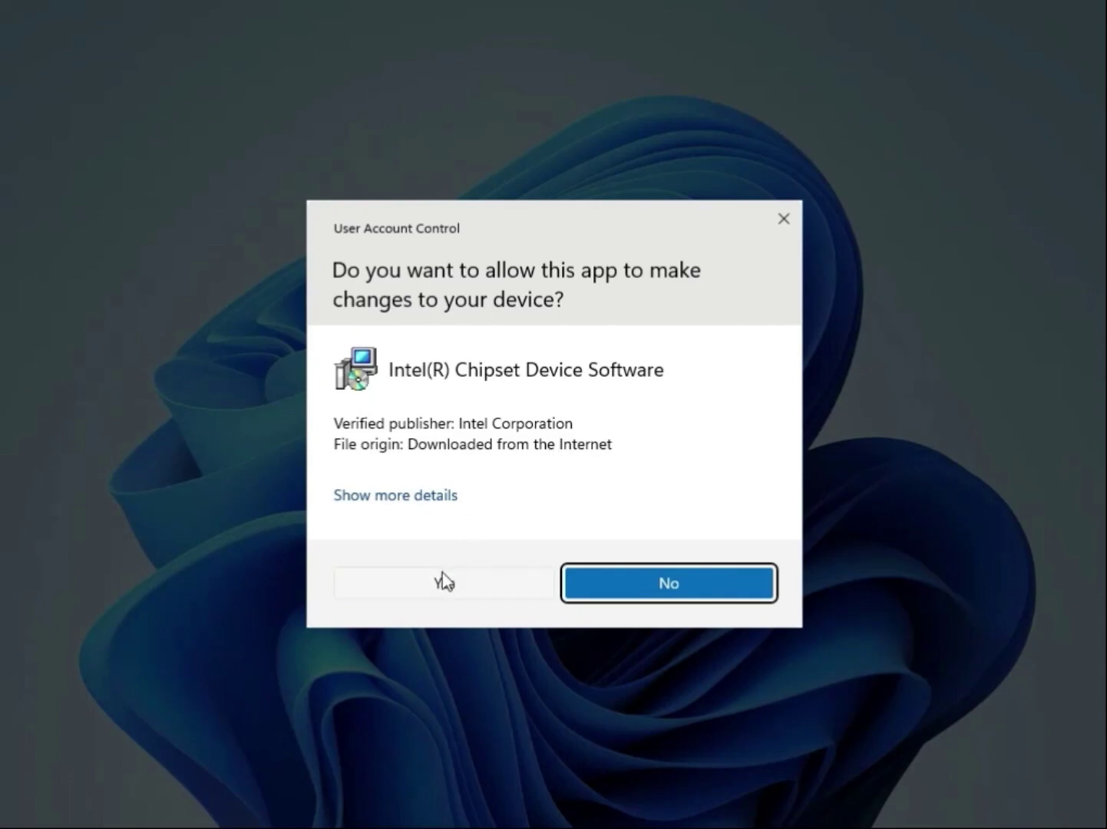
Allow the installer, accept the Intel licence agreement and start the chipset driver installation
left_click(440, 584)
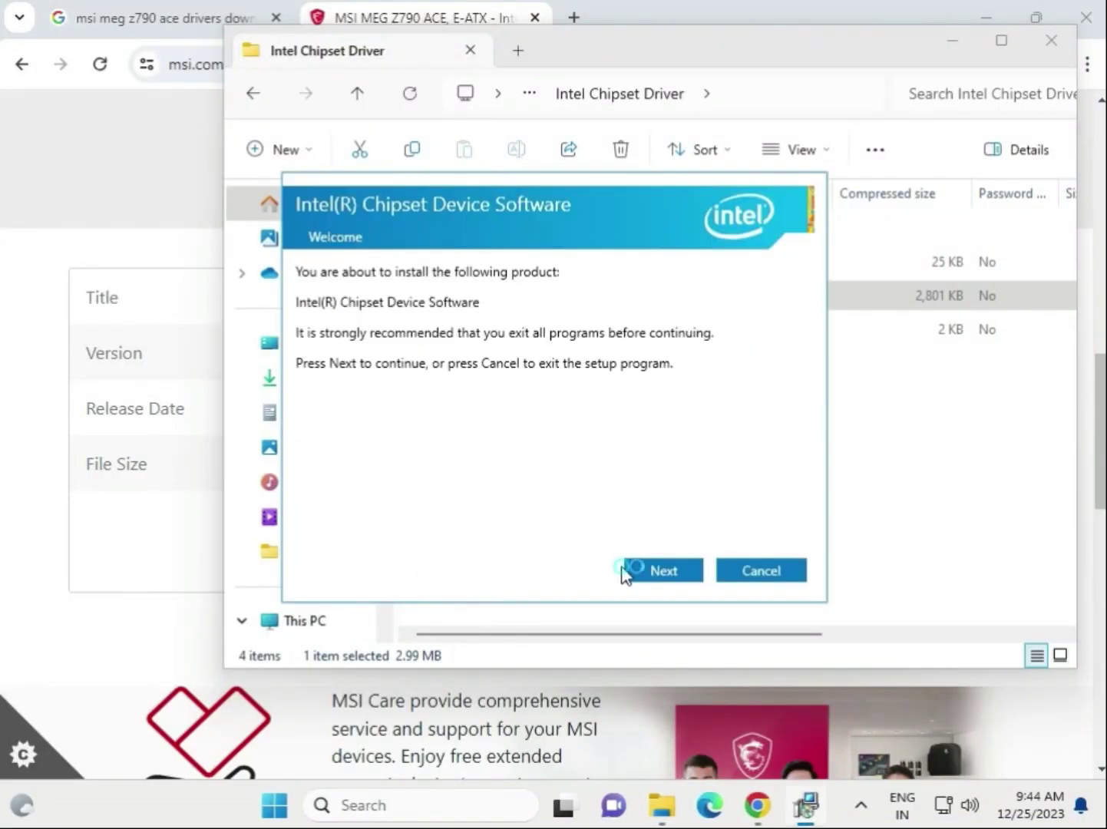
left_click(637, 574)
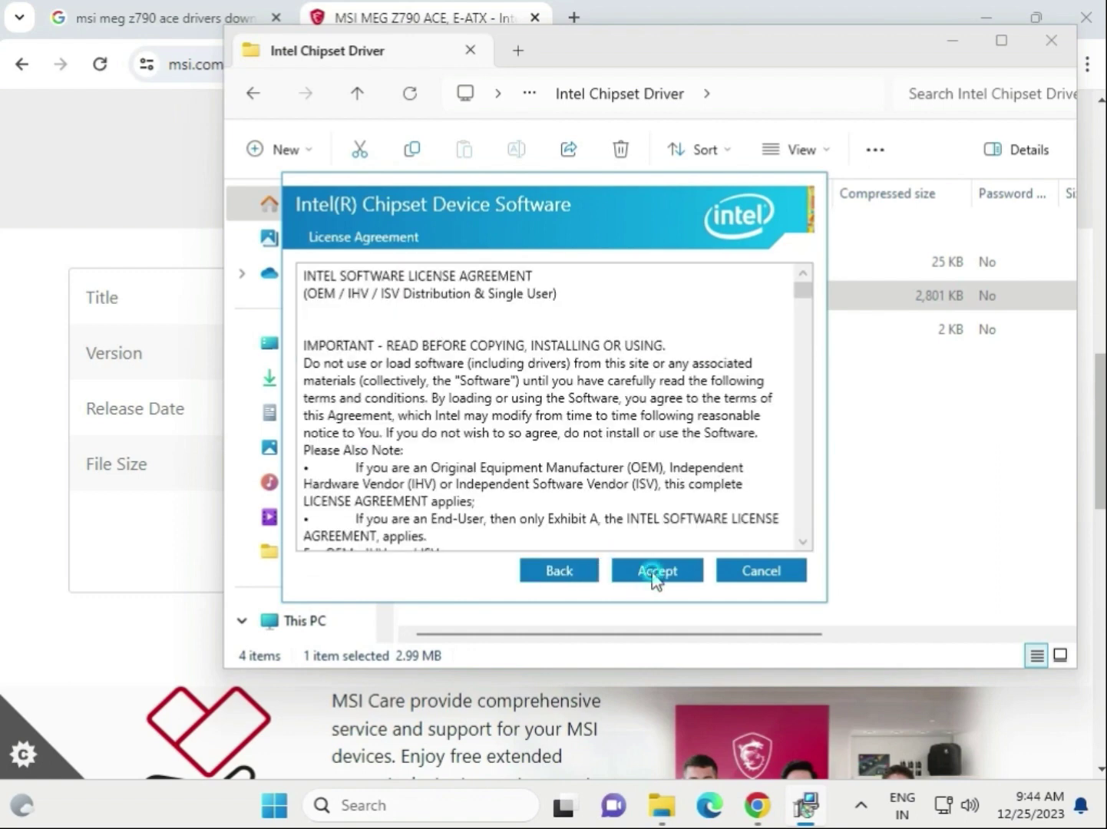
left_click(654, 575)
left_click(654, 572)
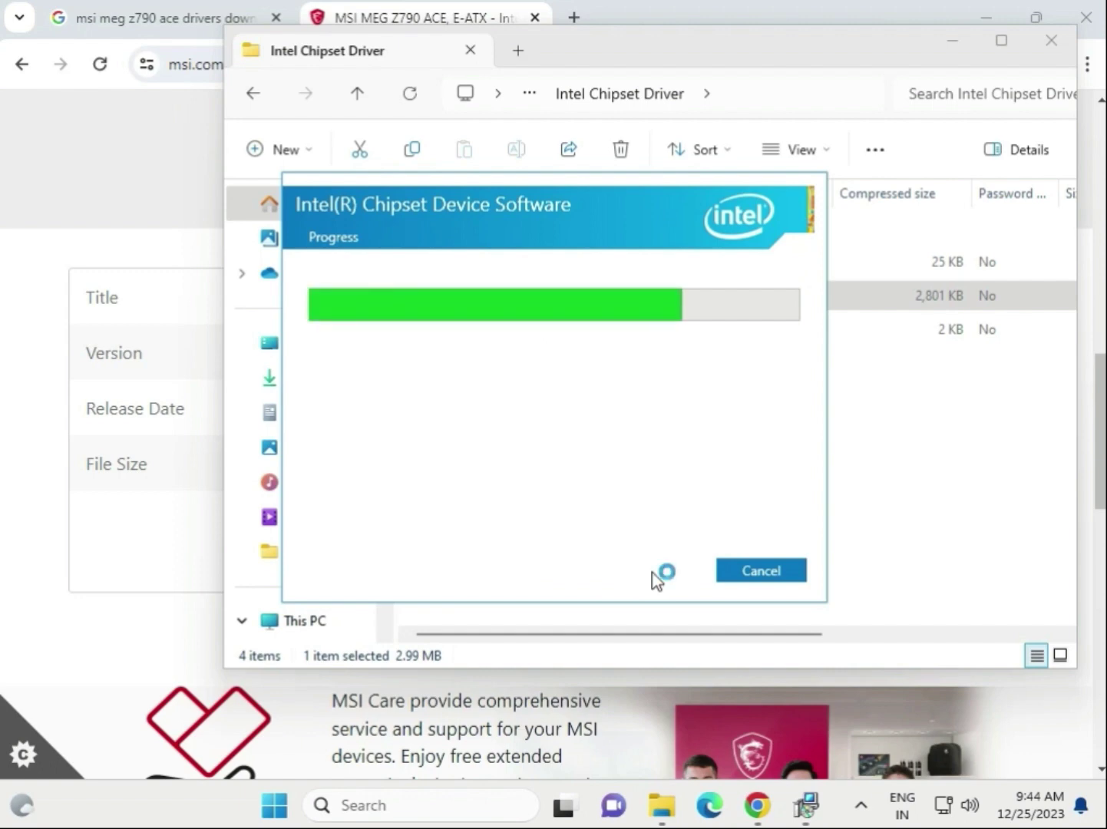
Switch to the MSI driver page, then bring the chipset installer back to the front
left_click(99, 630)
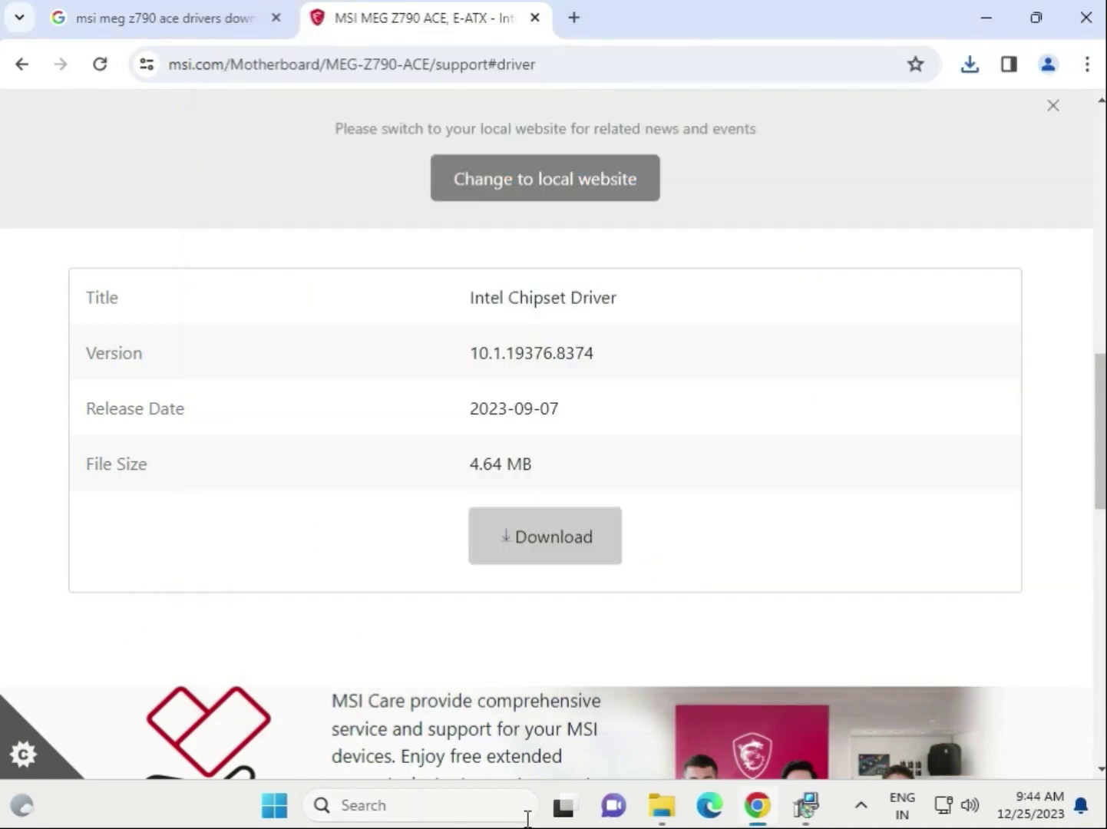
mouse_move(807, 802)
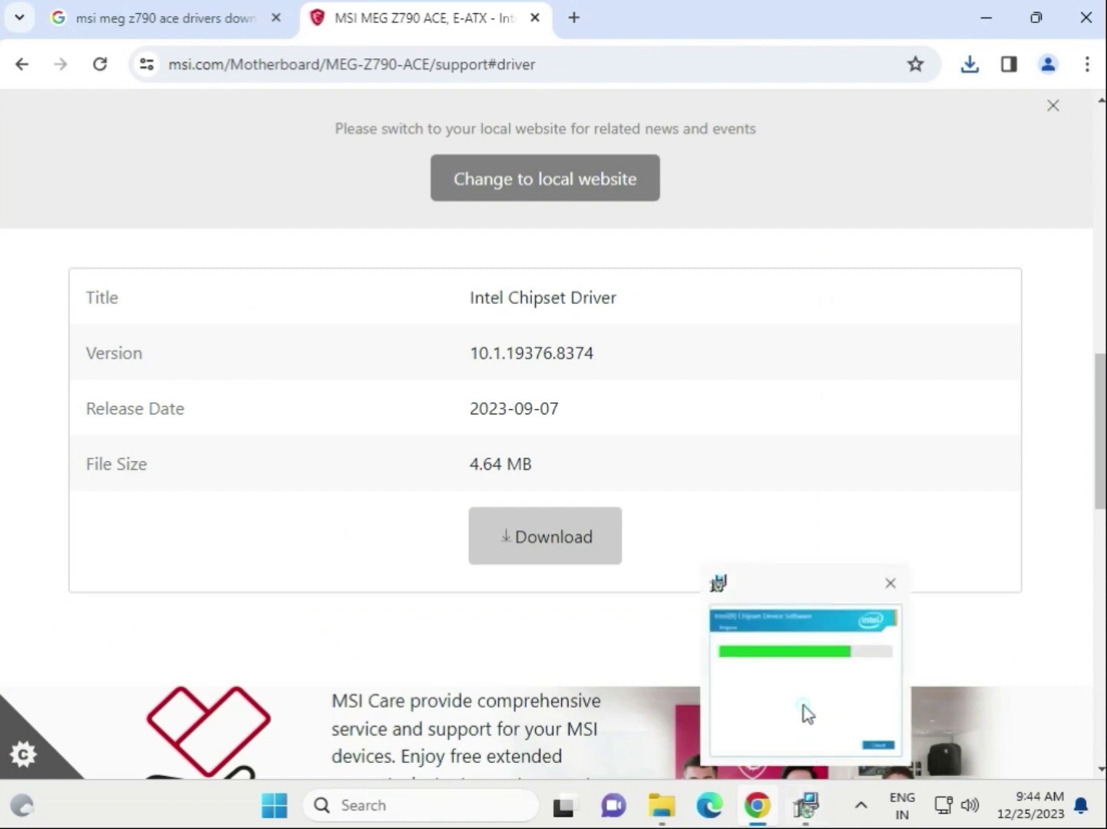
left_click(804, 706)
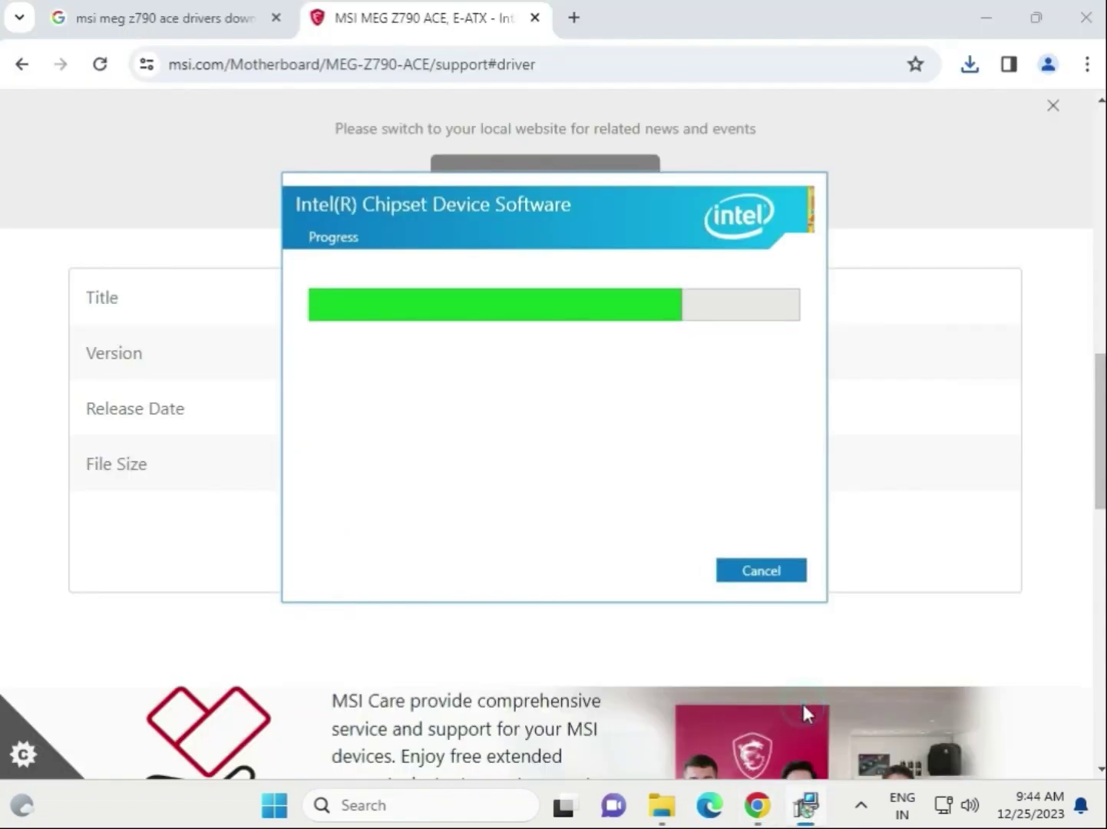
On the MSI driver page, switch the driver category to On-Board VGA Drivers
left_click(759, 807)
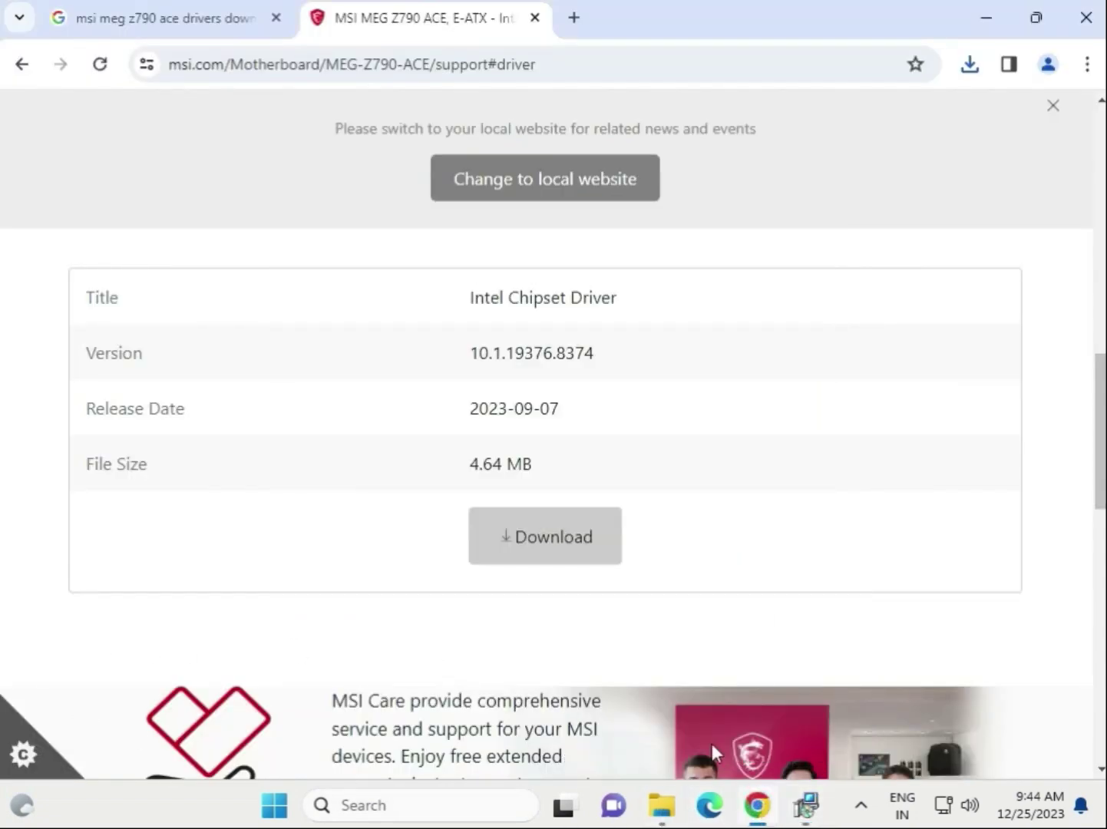
scroll(403, 522, "up", 3)
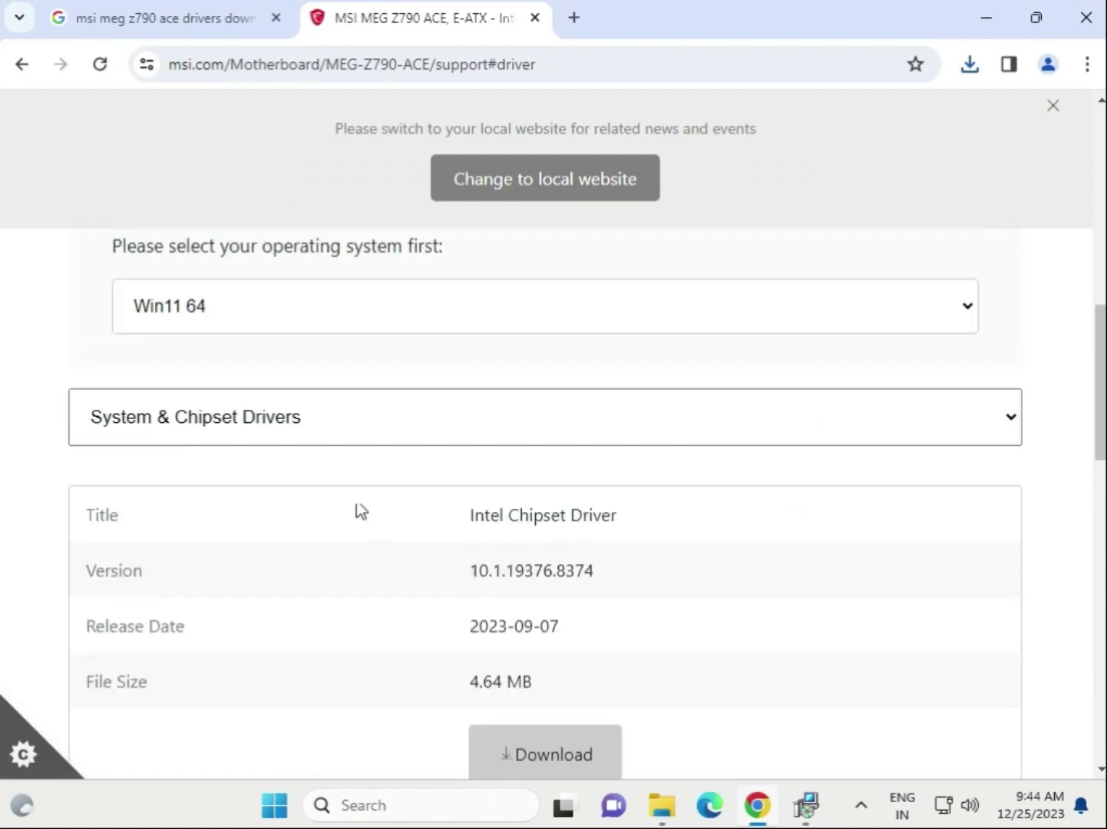
left_click(282, 428)
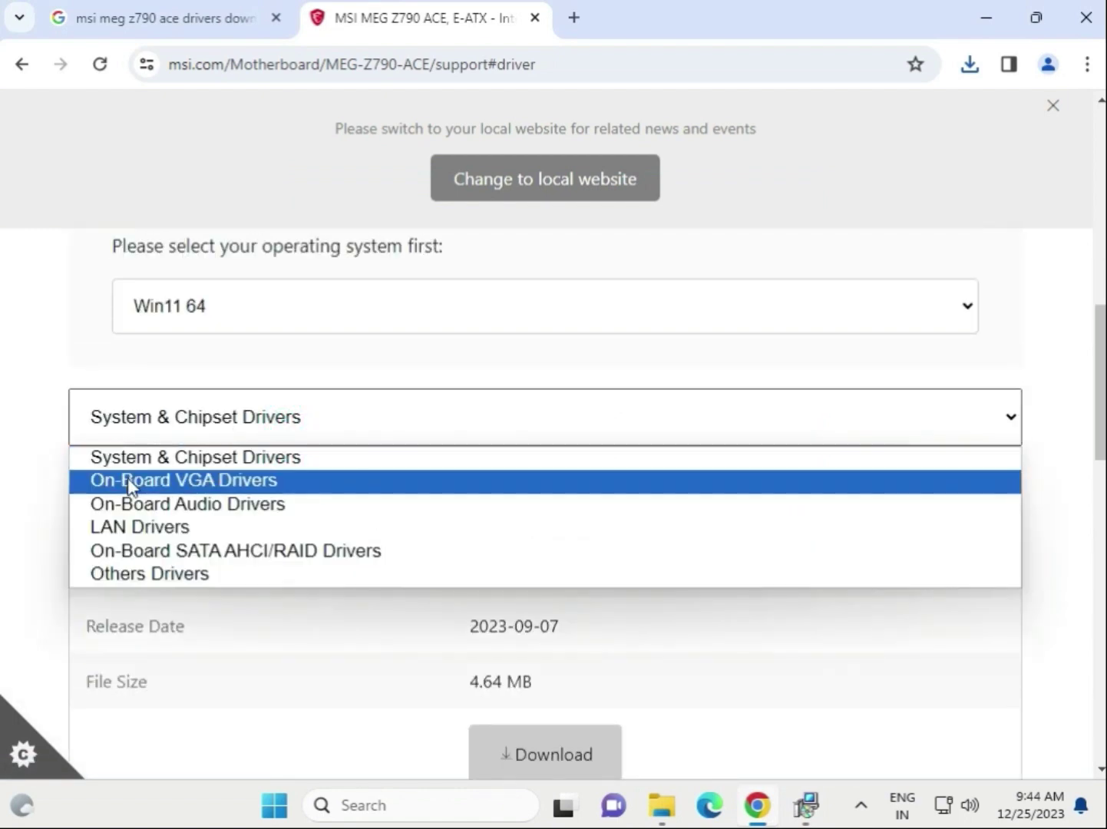
left_click(237, 488)
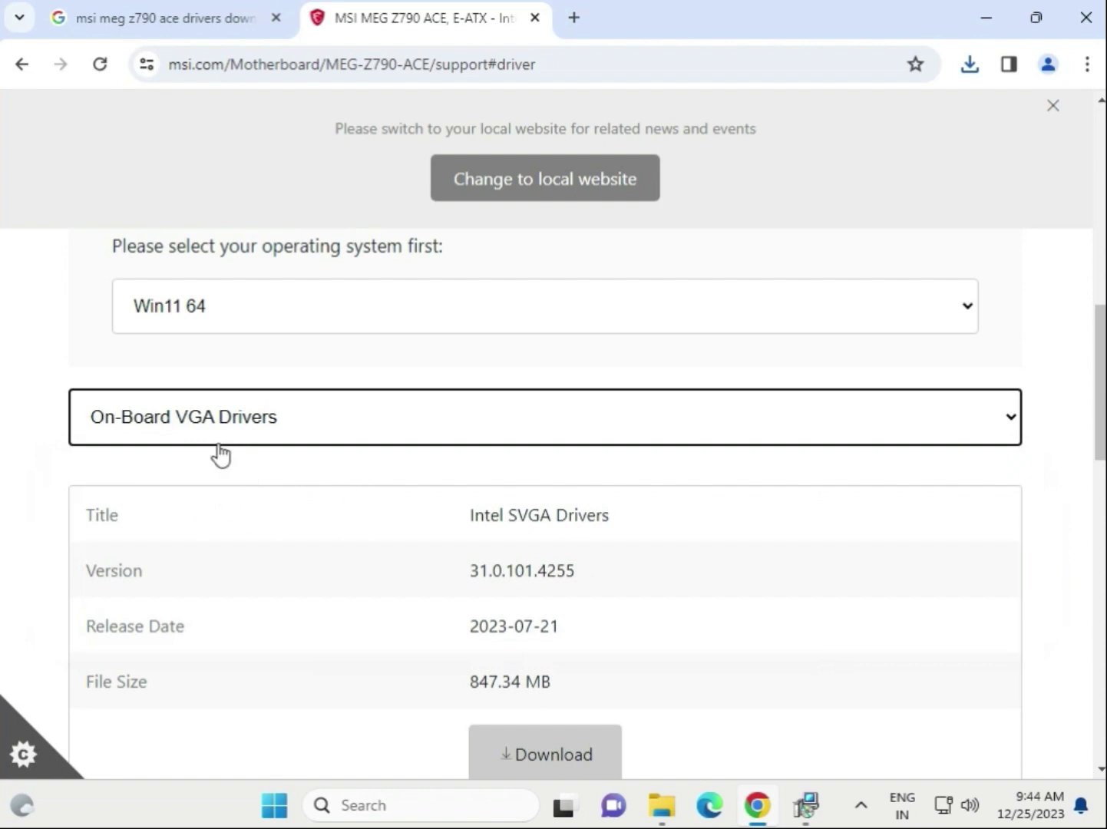
scroll(748, 676, "down", 1)
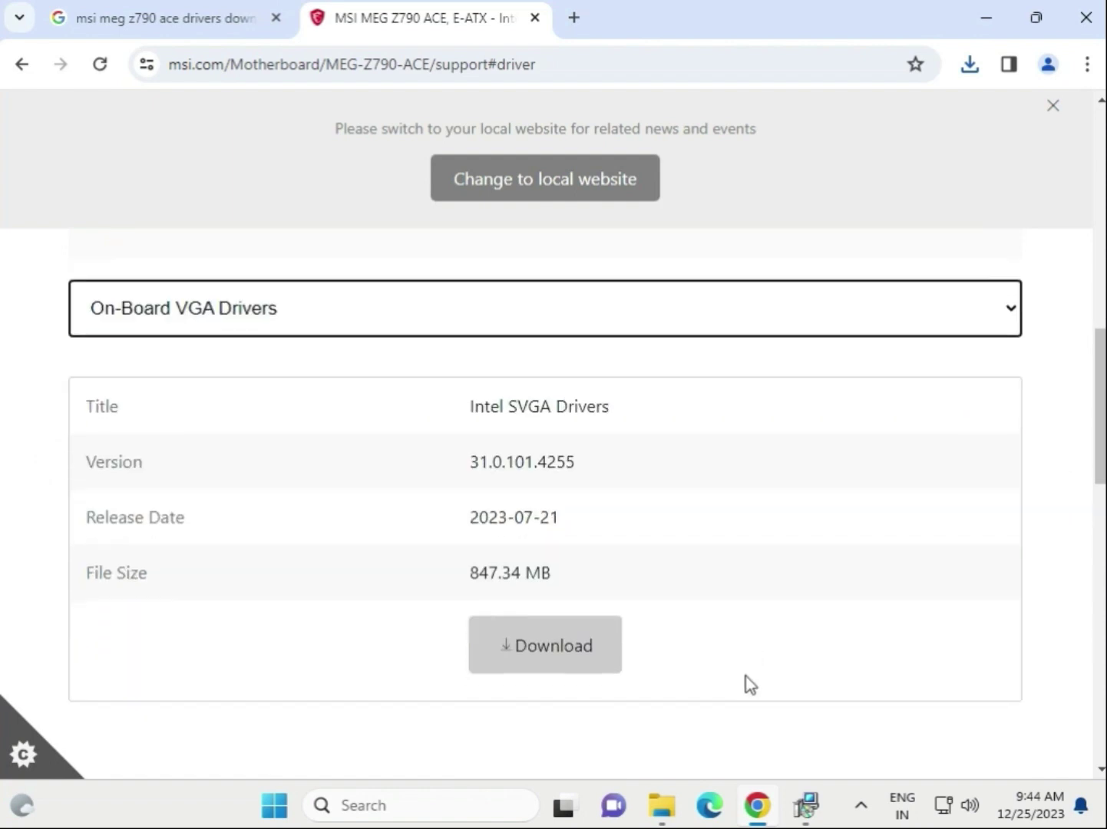
Download the Intel SVGA Drivers package and open the downloaded intel_vga_adl.zip
left_click(549, 649)
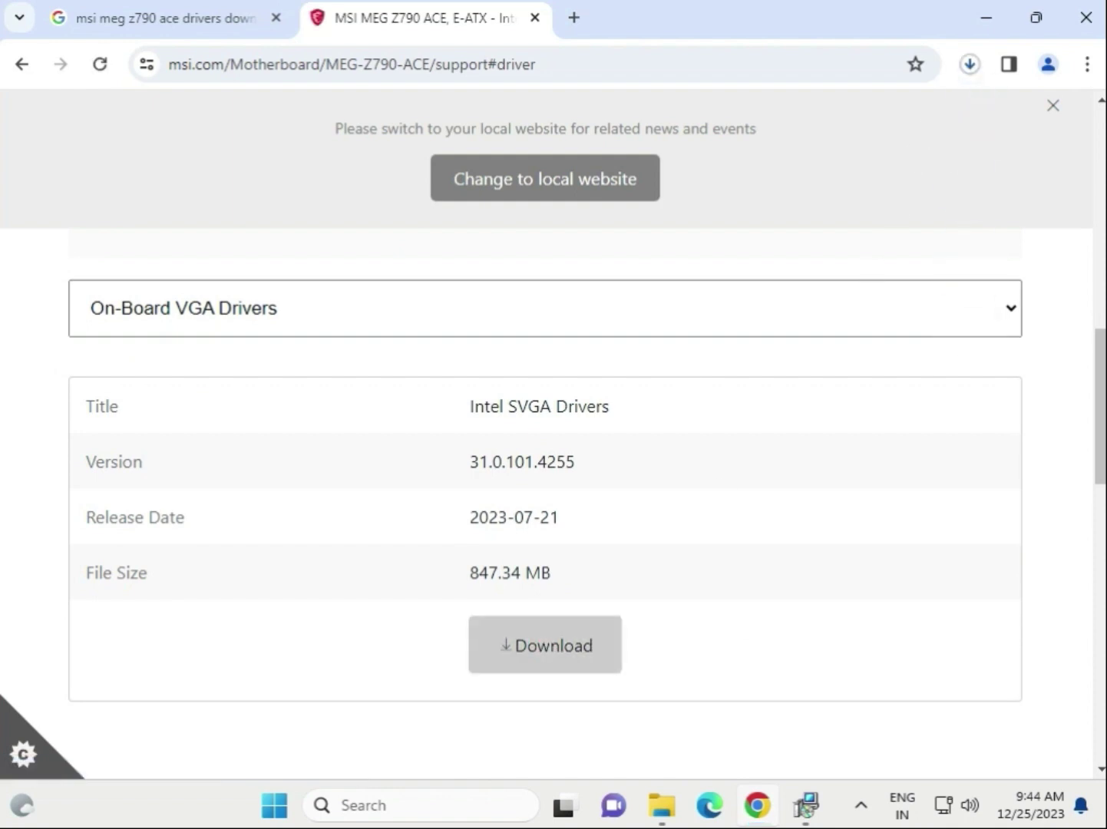
left_click_drag(470, 573, 538, 578)
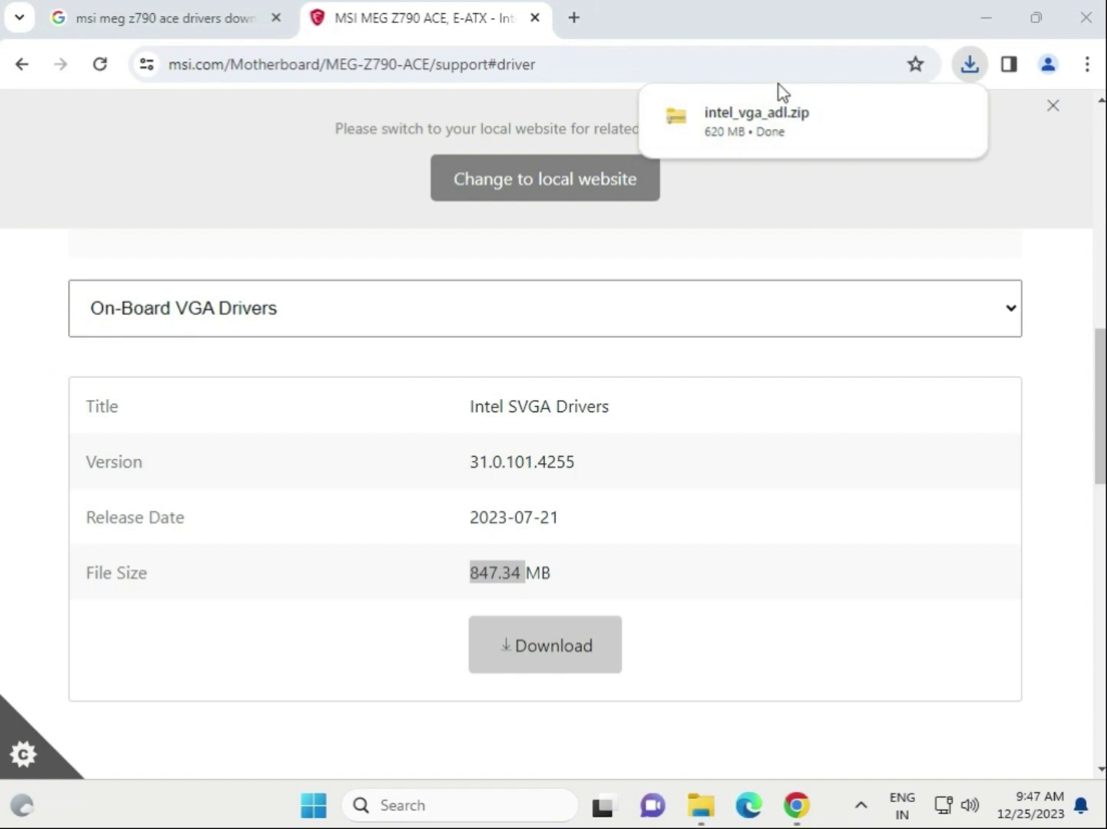
left_click(734, 135)
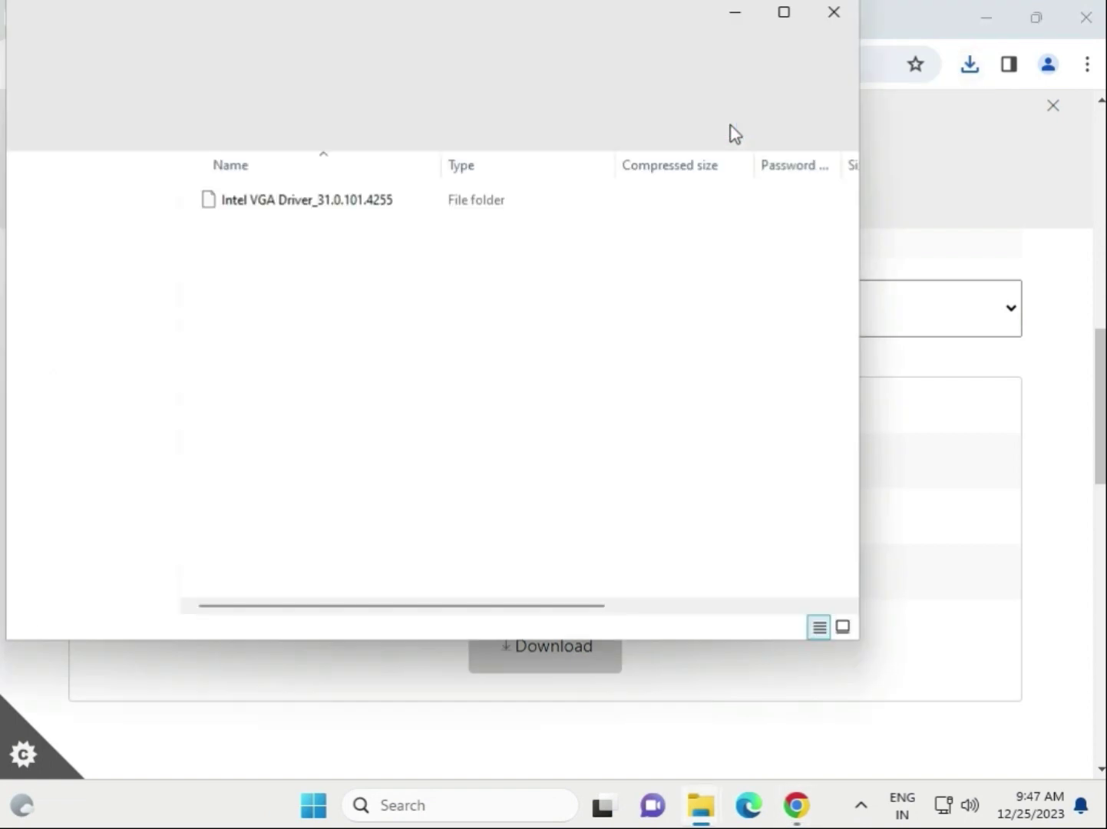
Browse Intel VGA Driver_31.0.101.4255 and its Graphics folder, then run Installer.exe without extracting
double_click(353, 204)
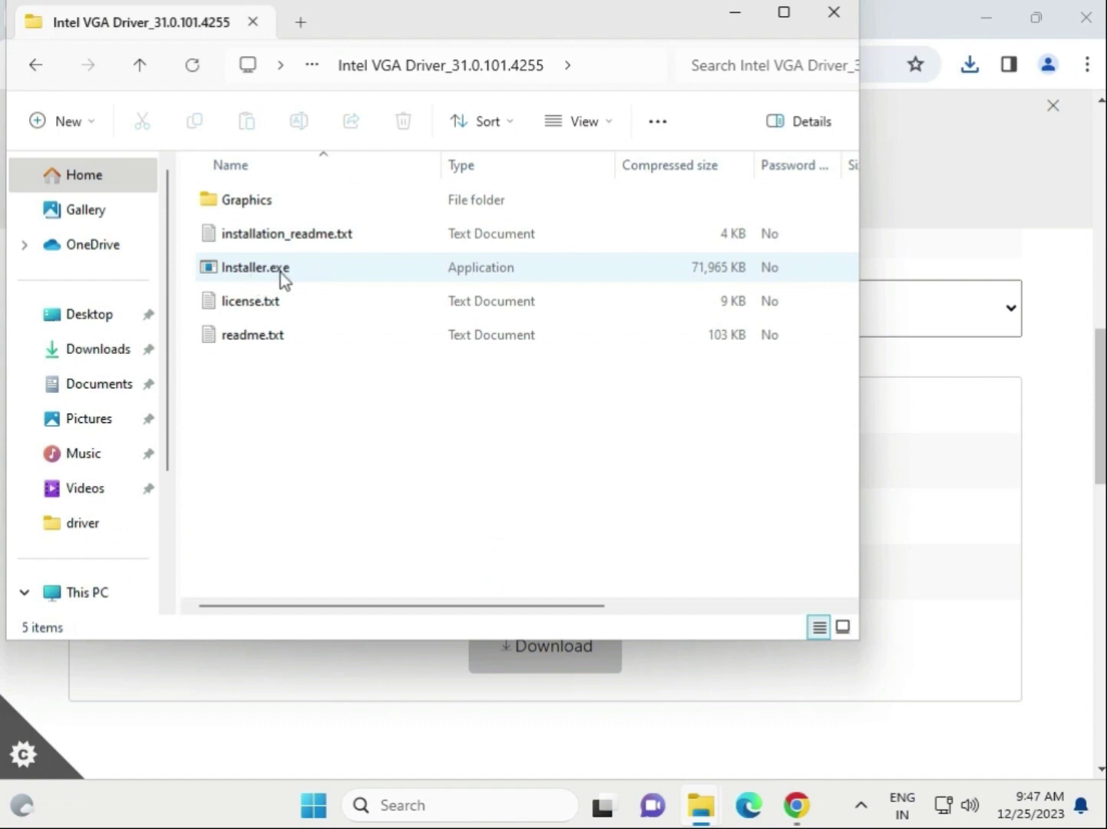
double_click(268, 208)
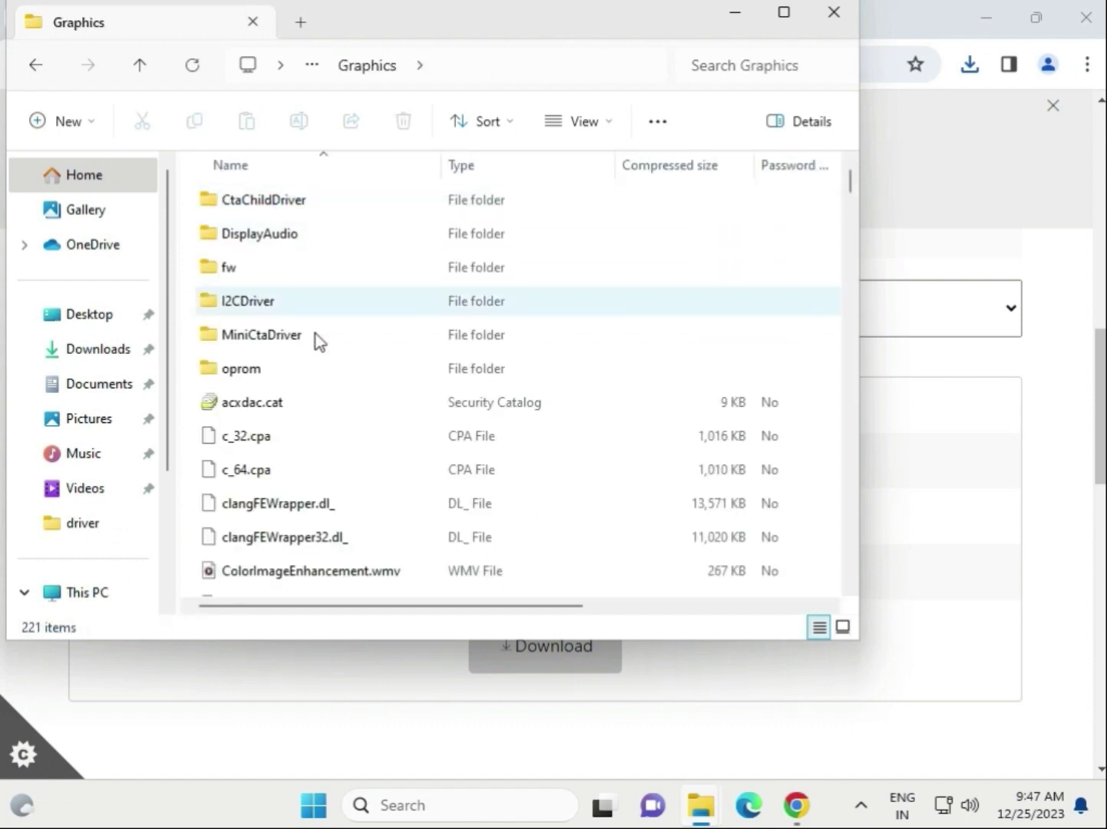
scroll(352, 413, "down", 5)
scroll(353, 415, "up", 5)
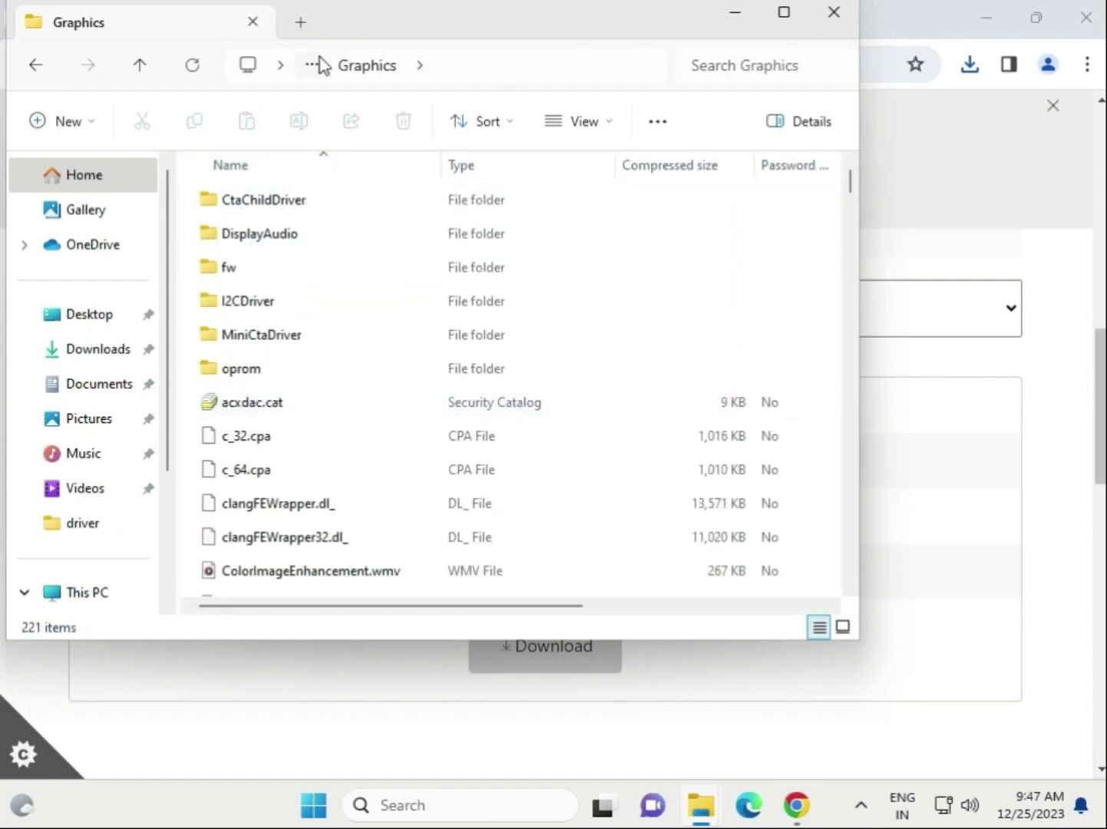
left_click(33, 66)
left_click(280, 268)
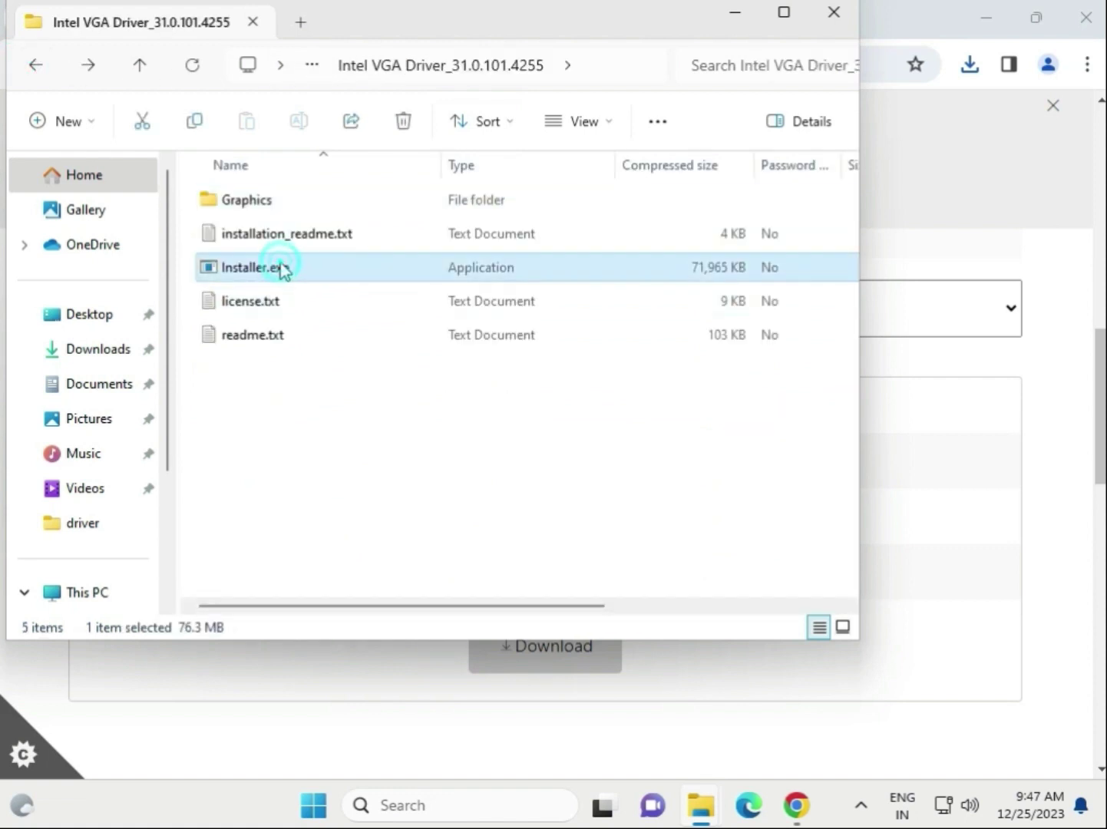
double_click(282, 268)
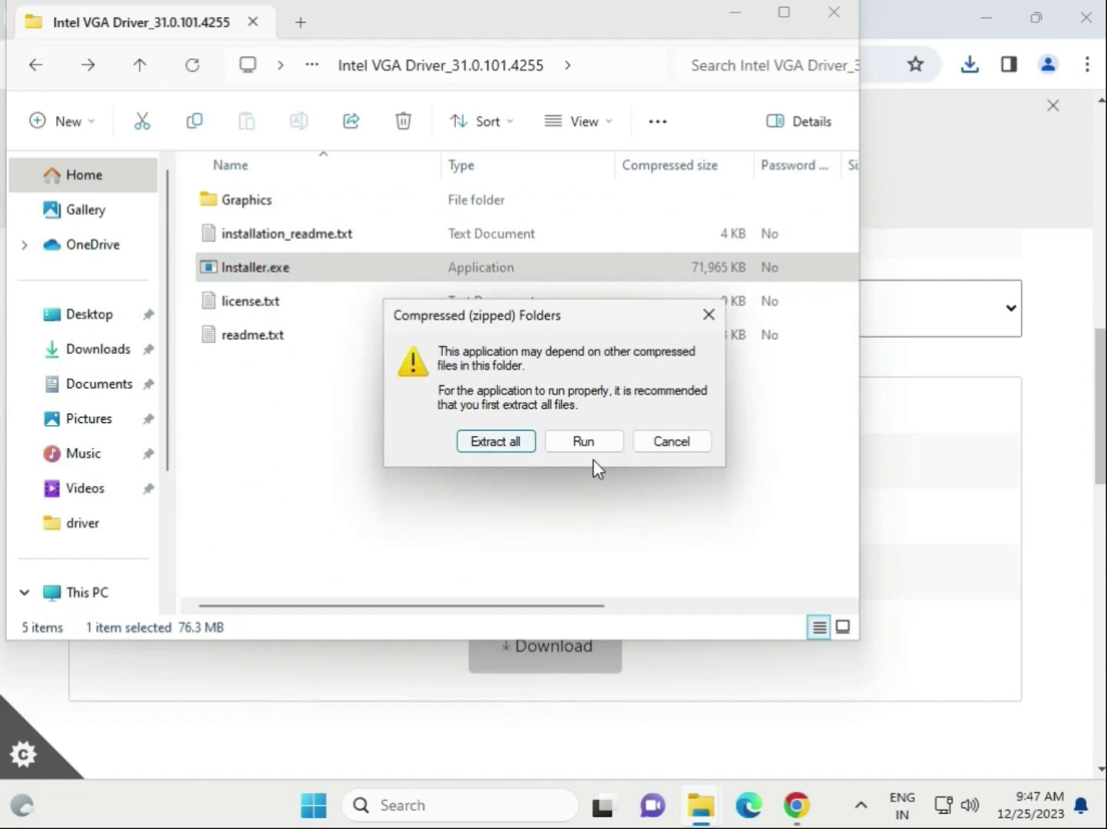
left_click(596, 447)
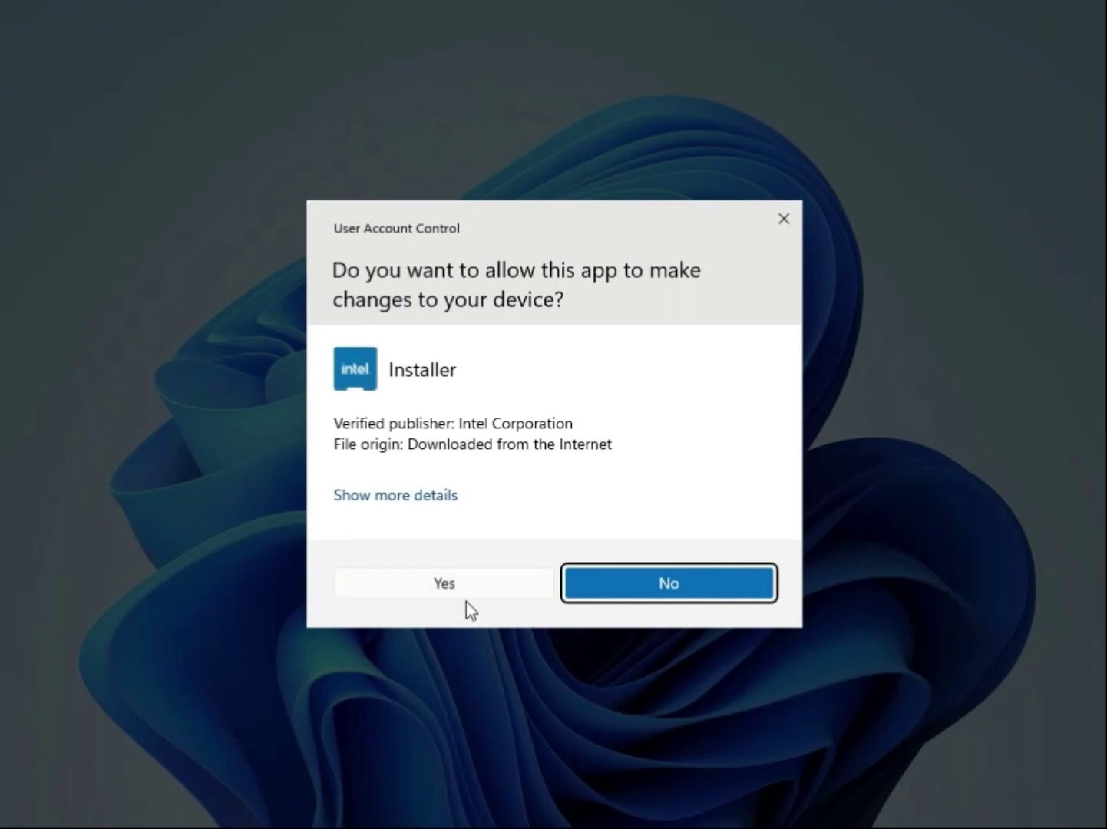
Approve and begin the Intel graphics install, dismiss the exit code 8 error, and close File Explorer
left_click(465, 593)
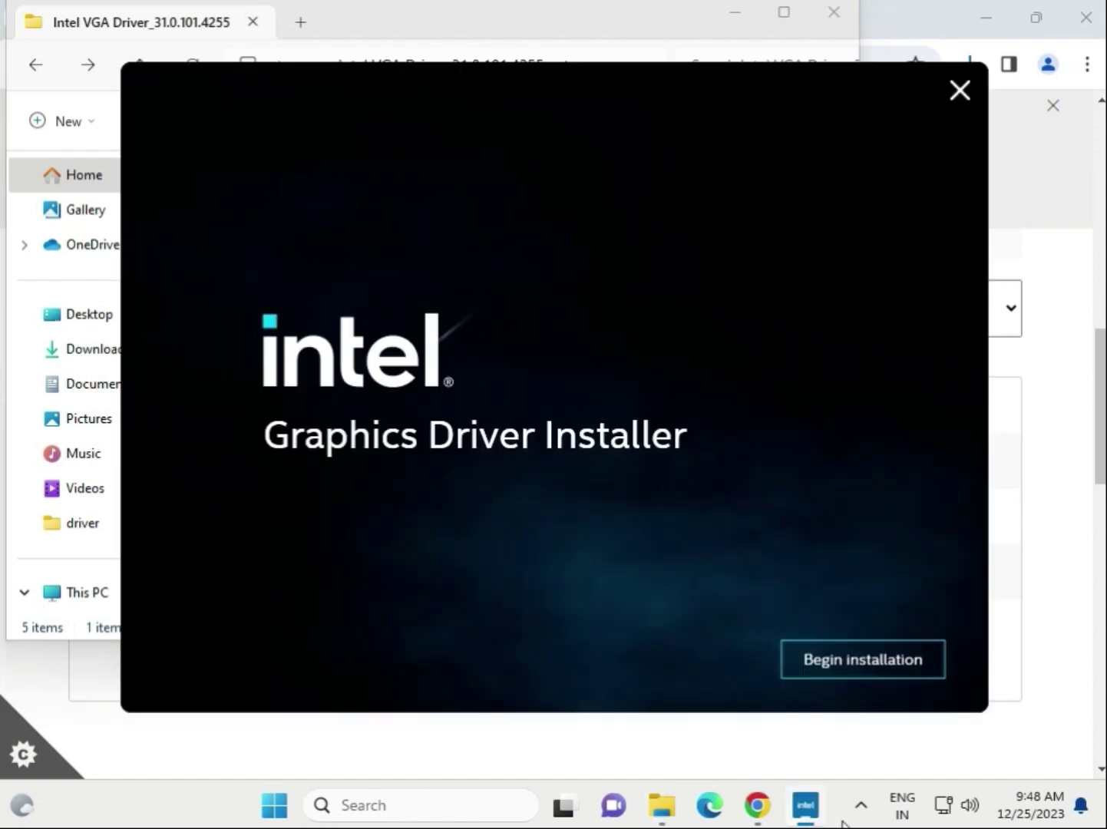
left_click(872, 662)
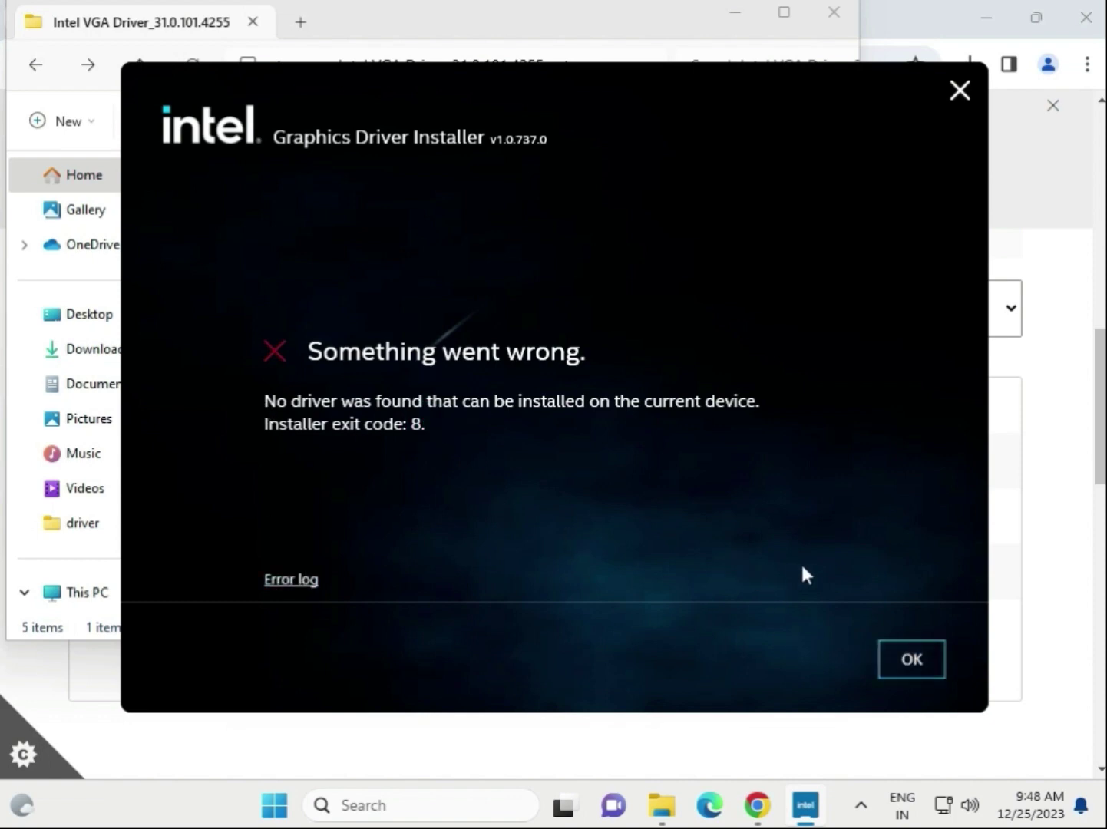
left_click(960, 89)
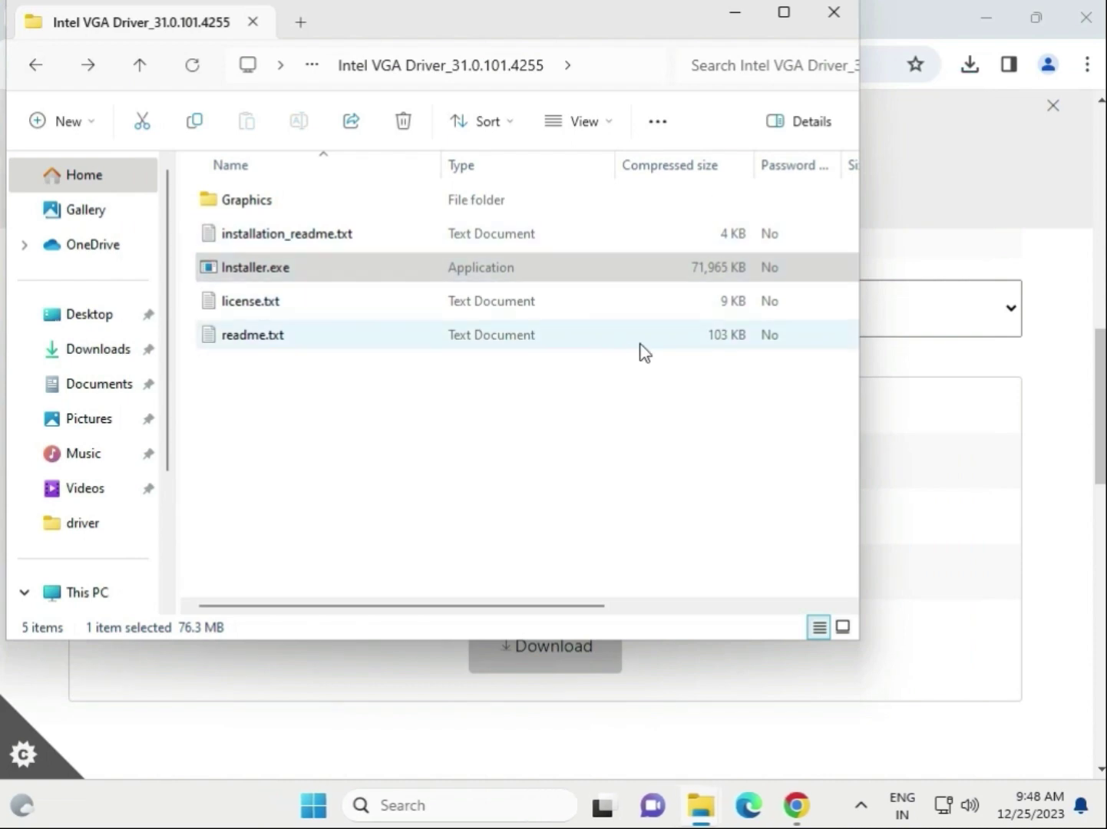
left_click(833, 13)
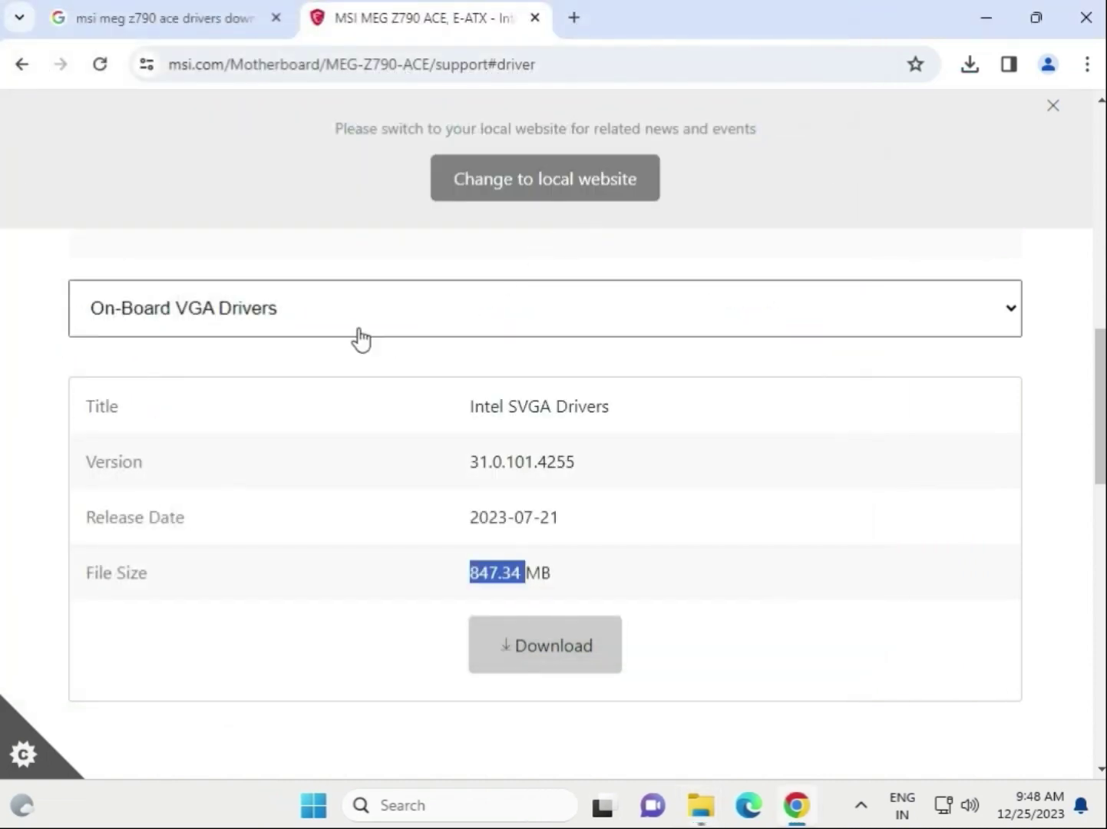
Switch to On-Board Audio Drivers, download the MSI USB Audio FW Update Tool and open its zip
left_click(359, 332)
left_click(298, 397)
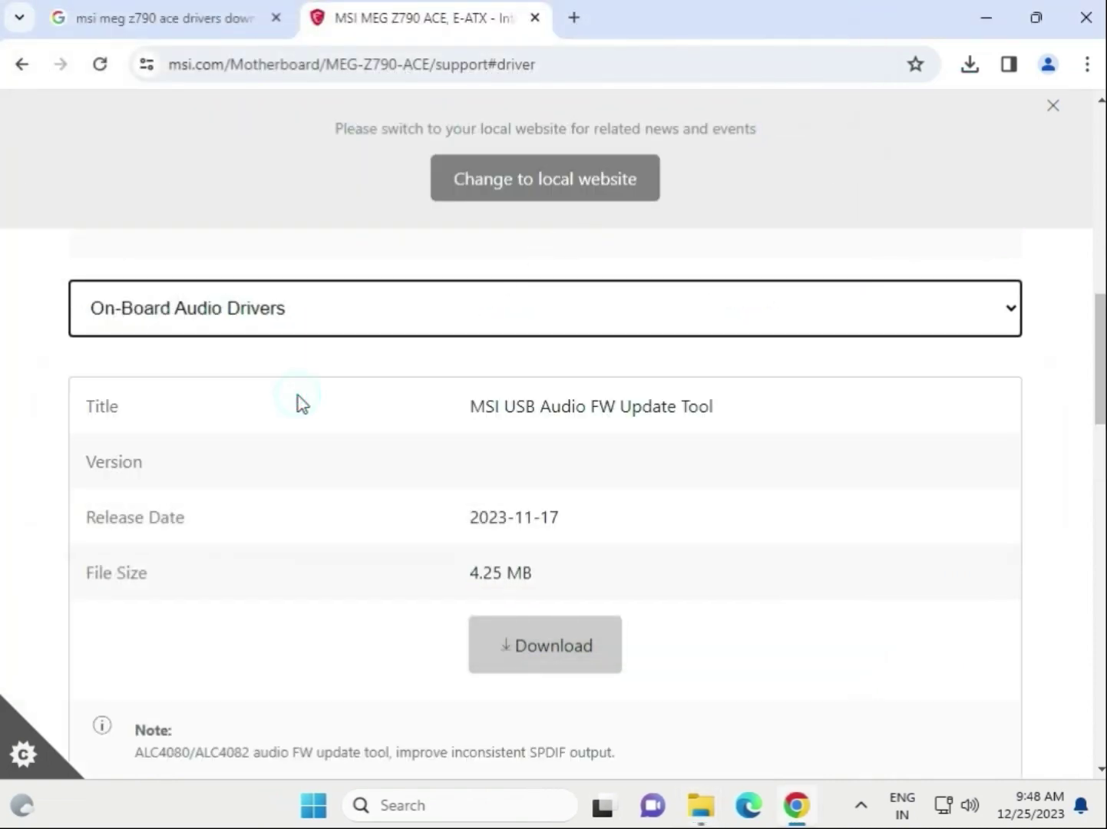
left_click(538, 653)
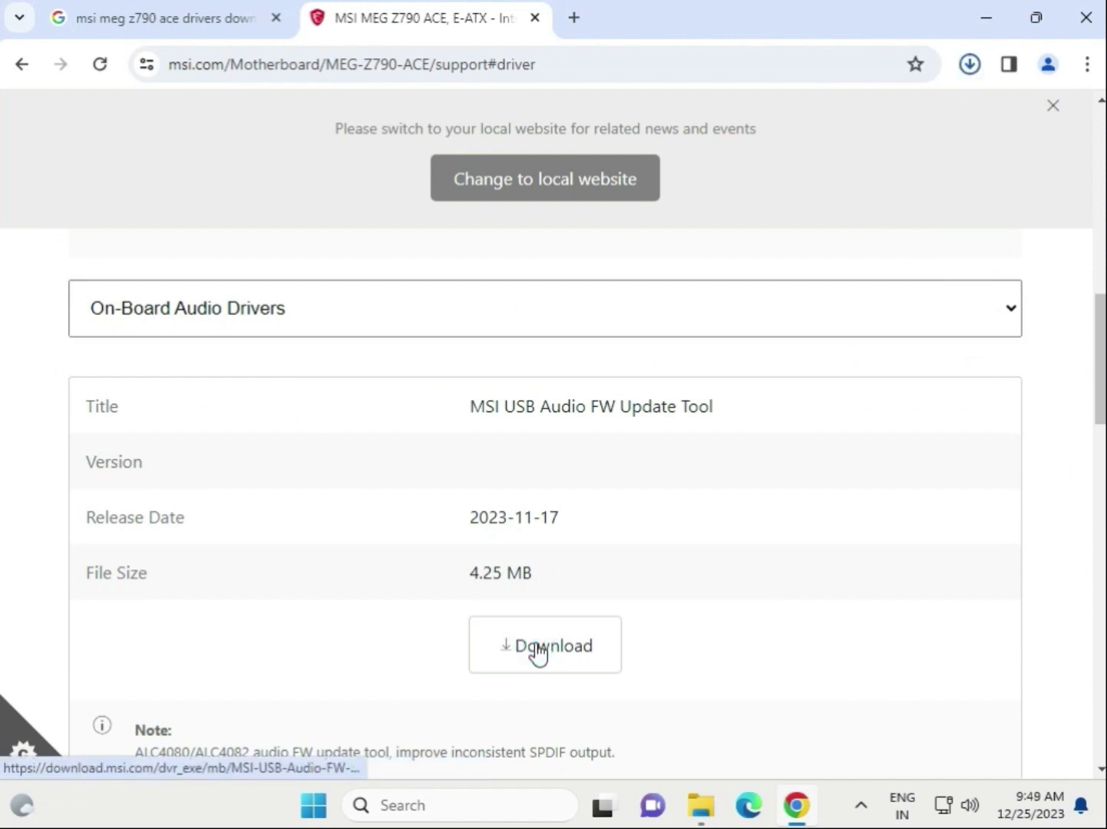
left_click(768, 138)
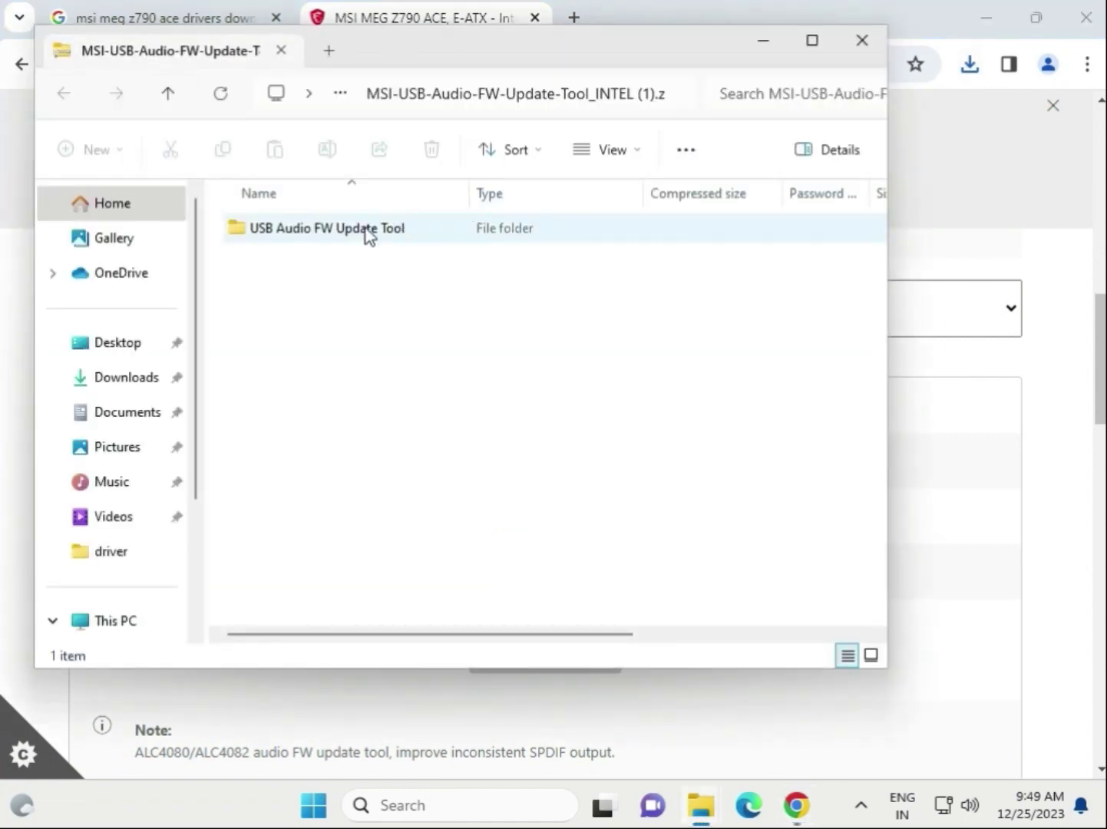
Run USB Audio FW Update Tool 3.0.27 from the zip, approve it, and close it after No USB Audio
double_click(367, 234)
double_click(366, 234)
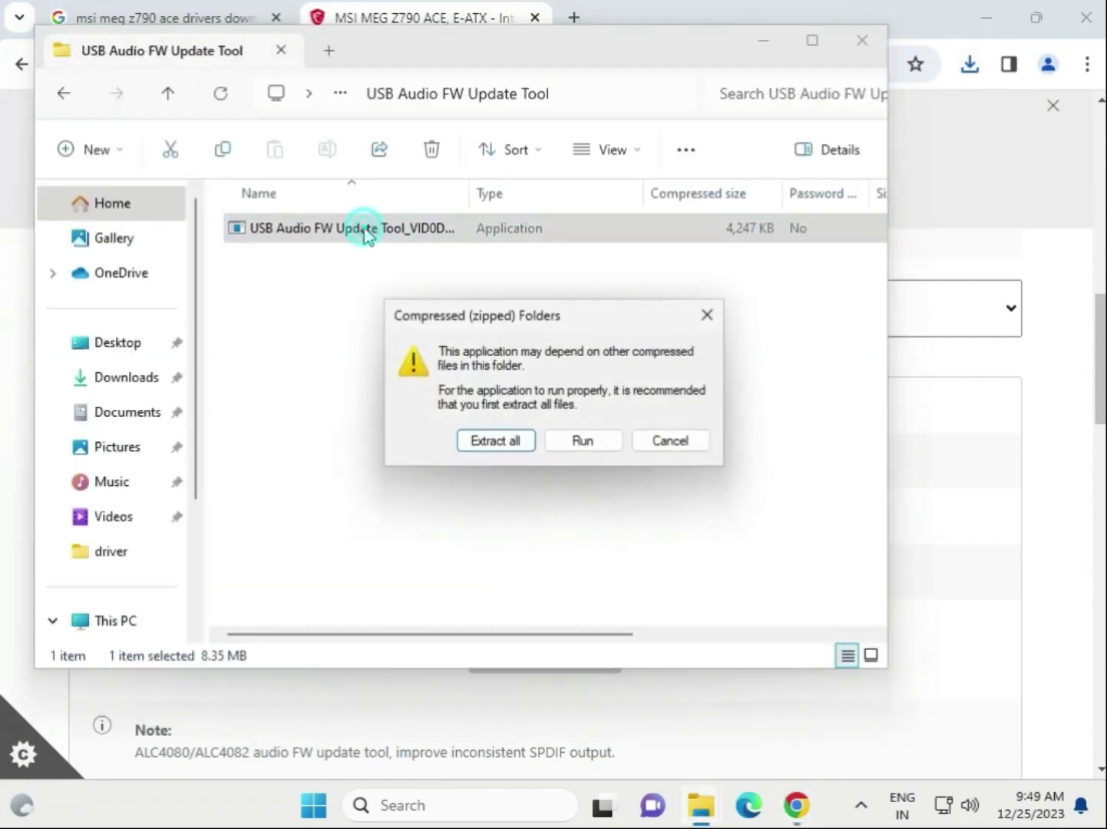
left_click(581, 442)
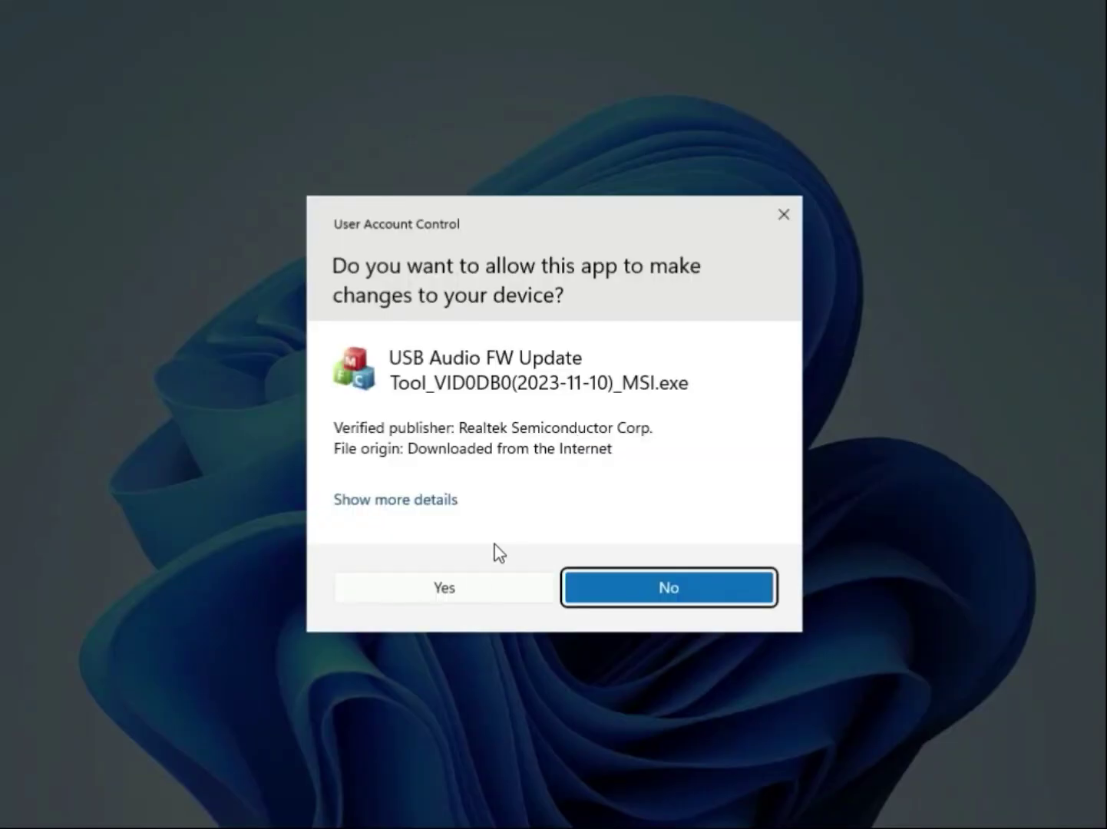
left_click(467, 587)
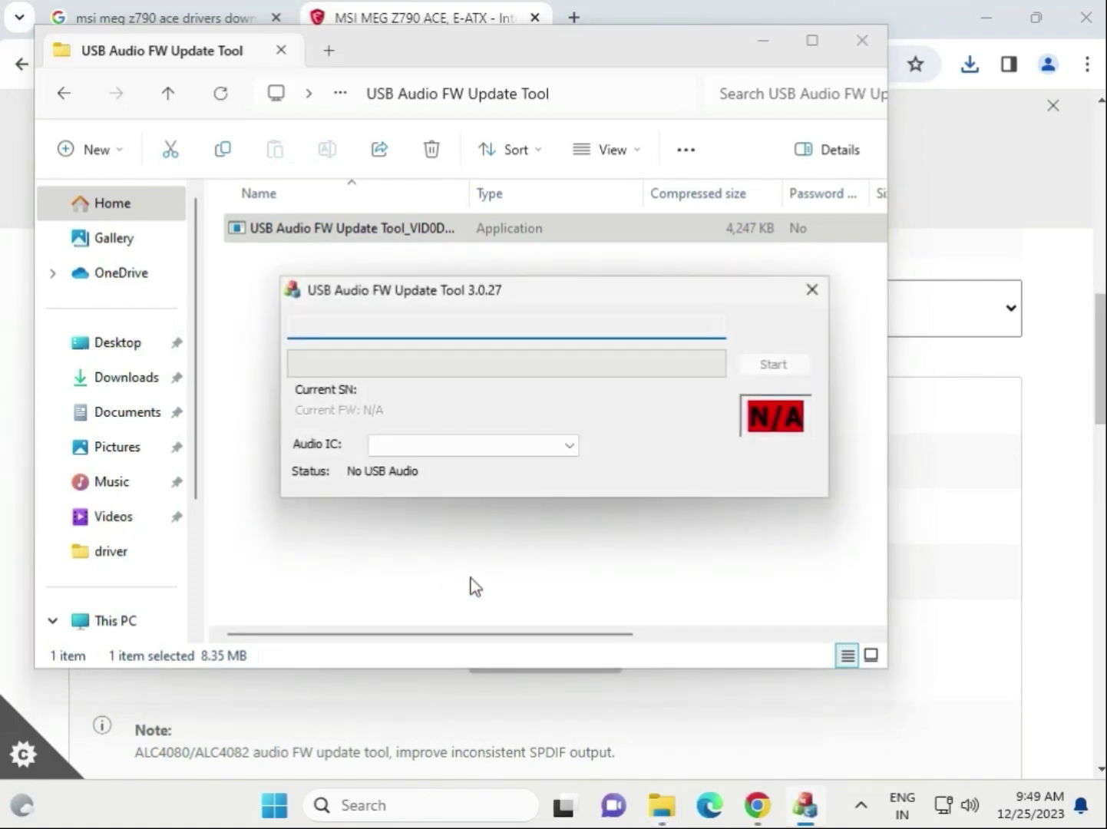
left_click(808, 290)
Close File Explorer and download the Realtek HD Universal Driver from the audio drivers list
left_click(861, 40)
scroll(558, 566, "down", 5)
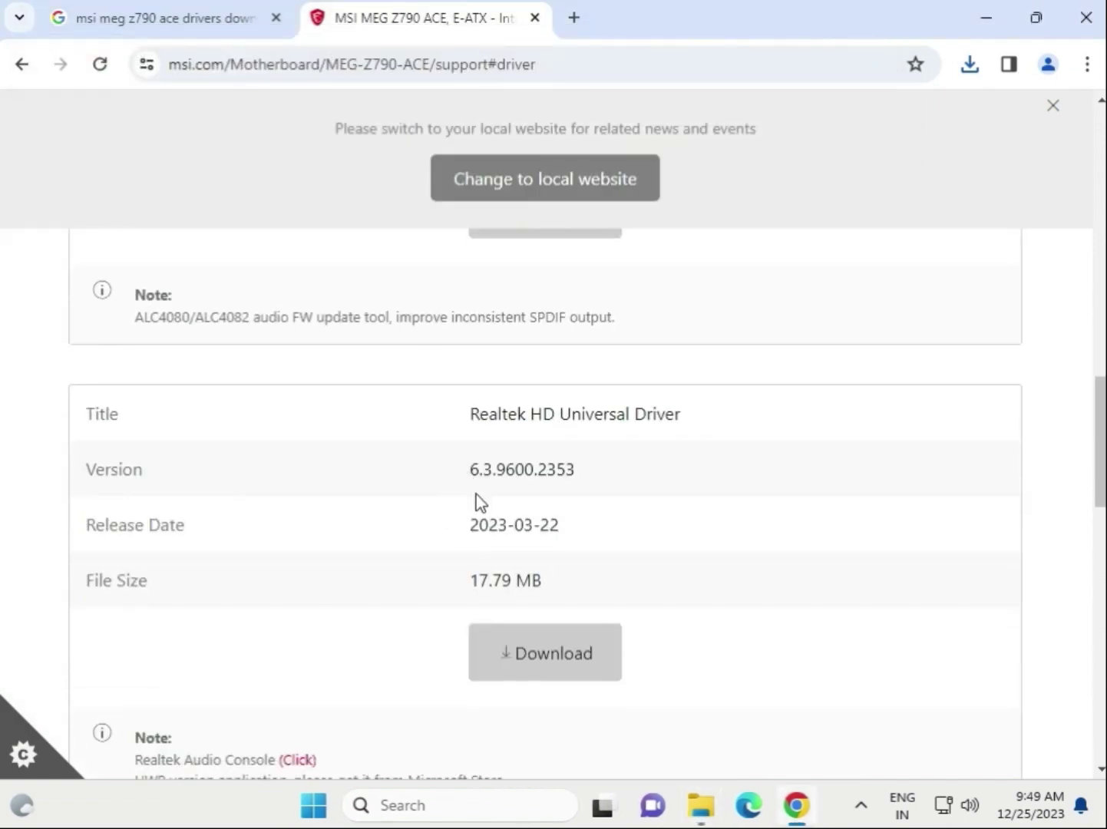
scroll(476, 495, "up", 5)
double_click(690, 402)
scroll(677, 480, "down", 8)
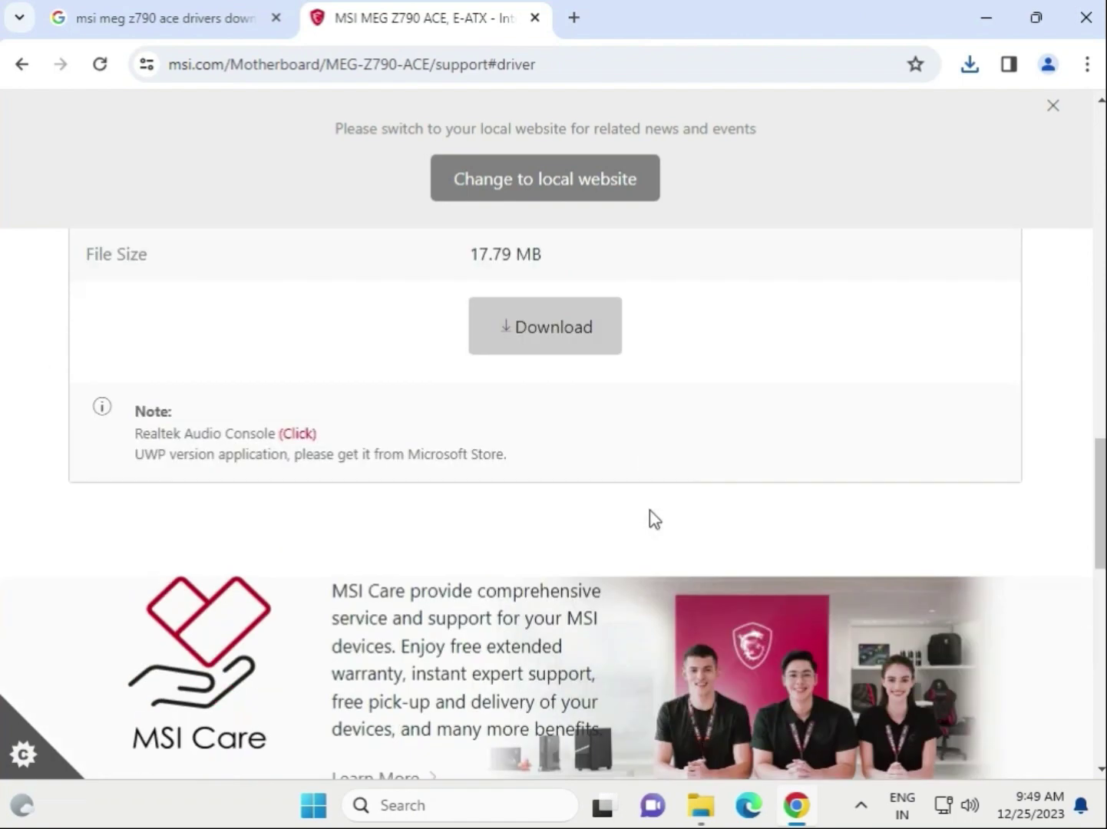
scroll(641, 499, "up", 5)
left_click_drag(561, 524, 665, 526)
left_click(535, 761)
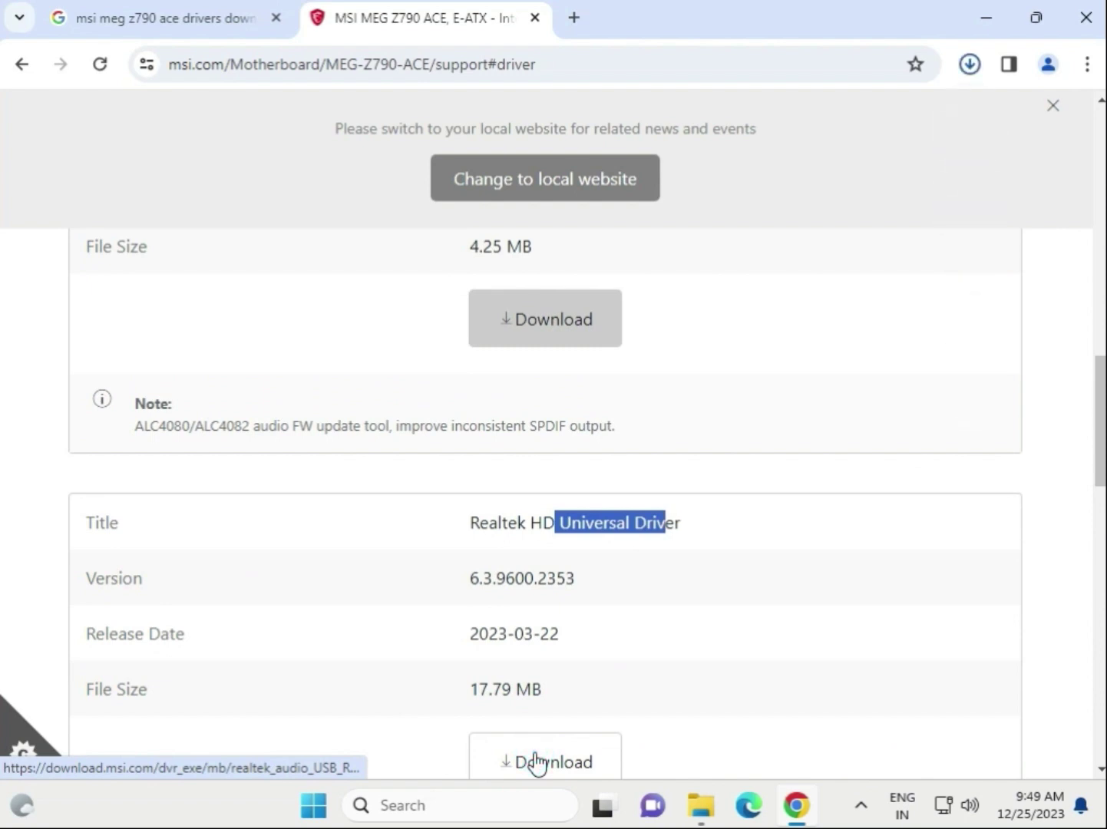
Open the 17.4 MB Realtek zip, enter the Realtek Audio Driver folder and select setup.exe
scroll(545, 572, "up", 5)
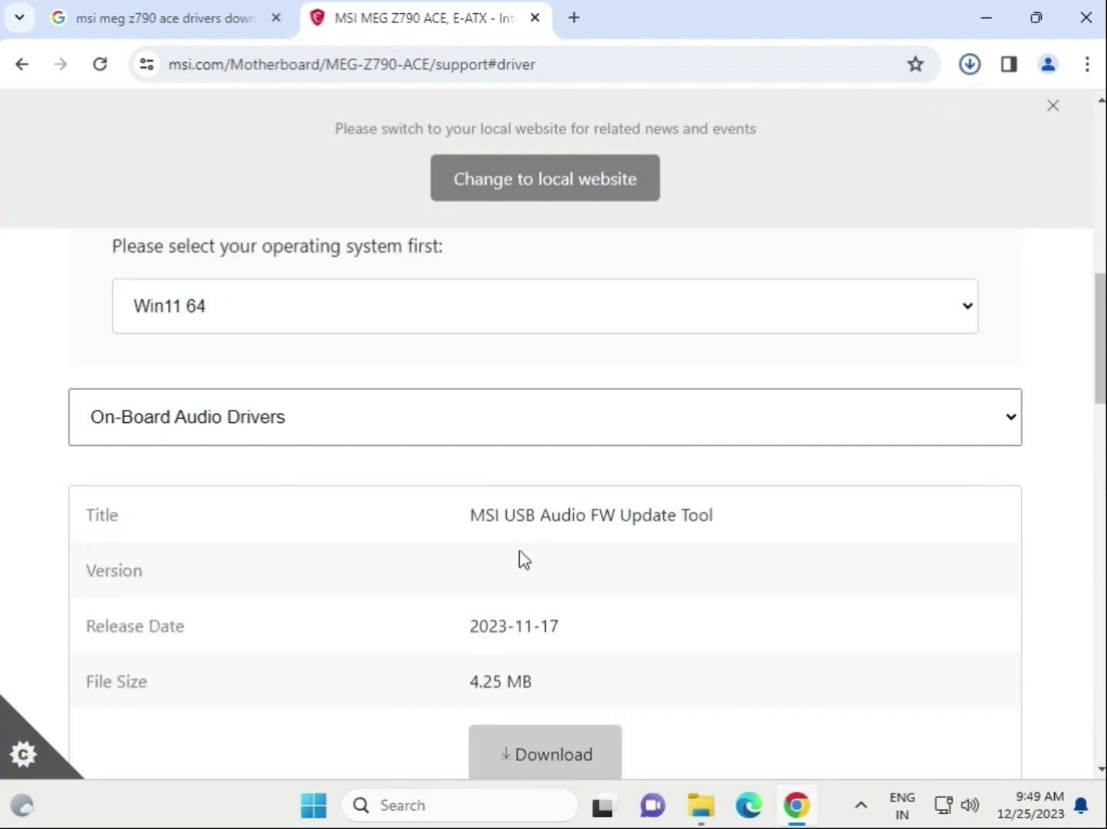
left_click_drag(469, 517, 736, 525)
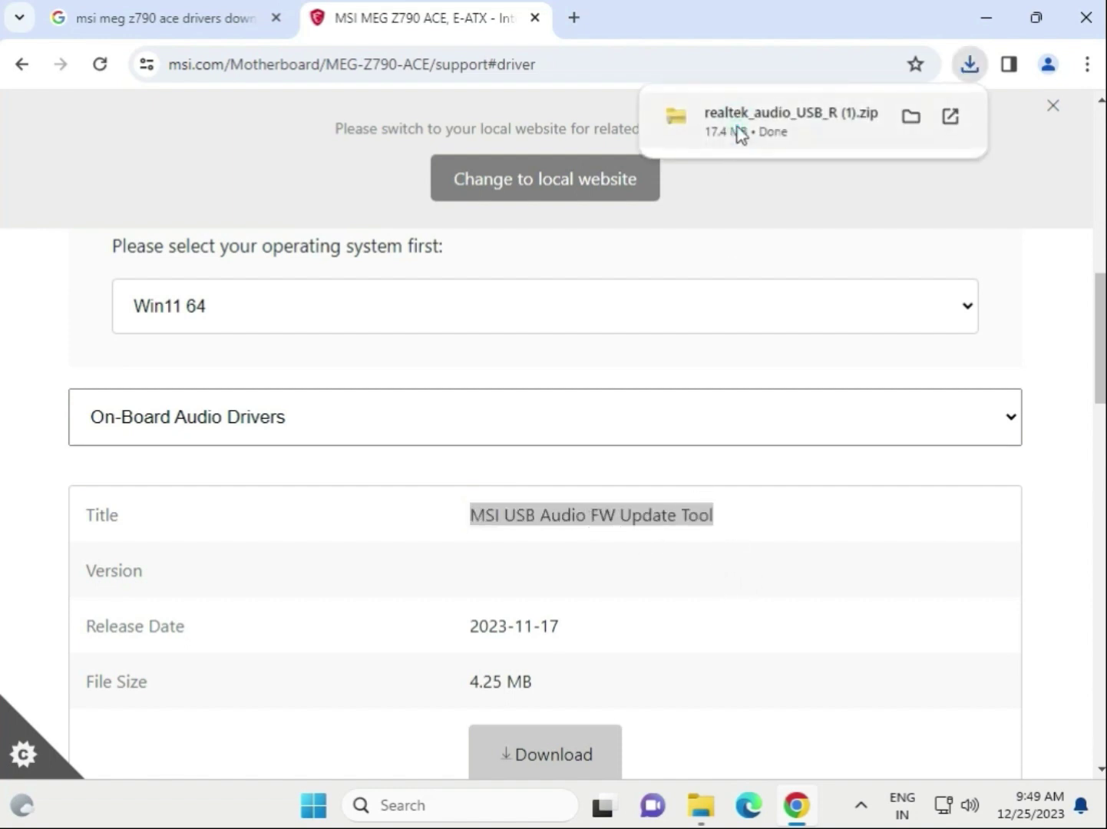
left_click(739, 135)
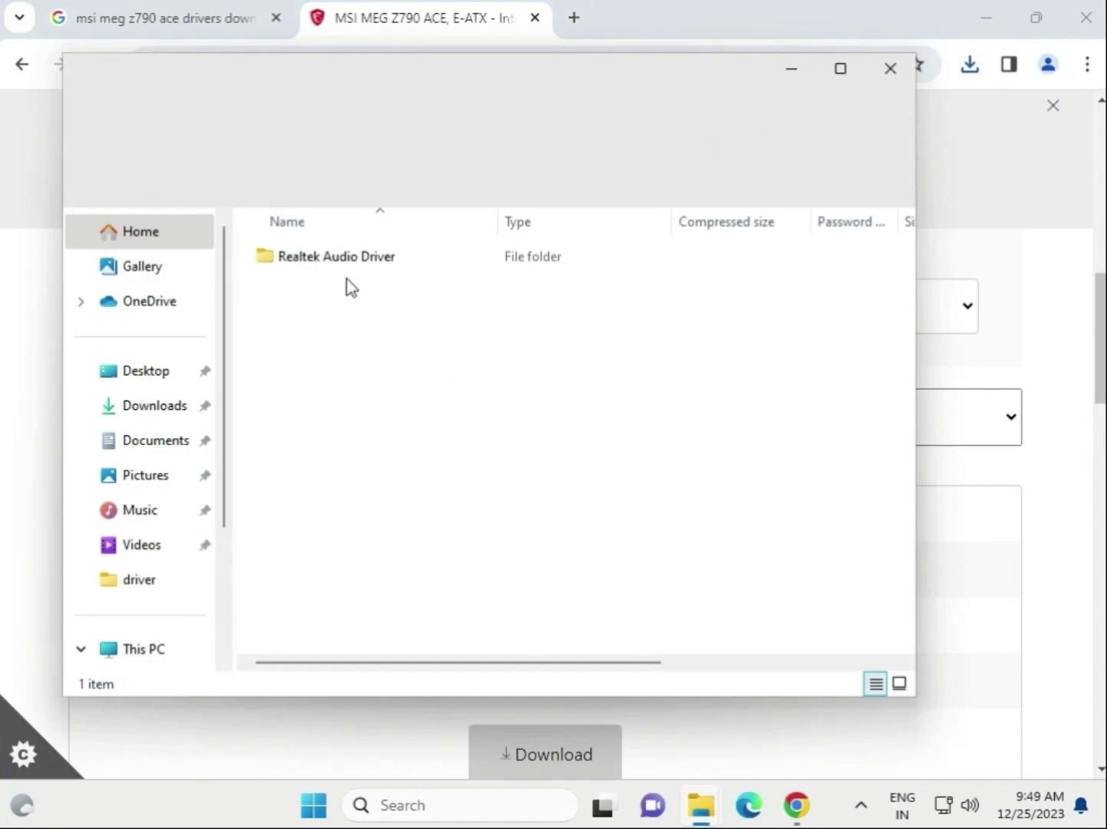
double_click(345, 258)
scroll(450, 499, "down", 10)
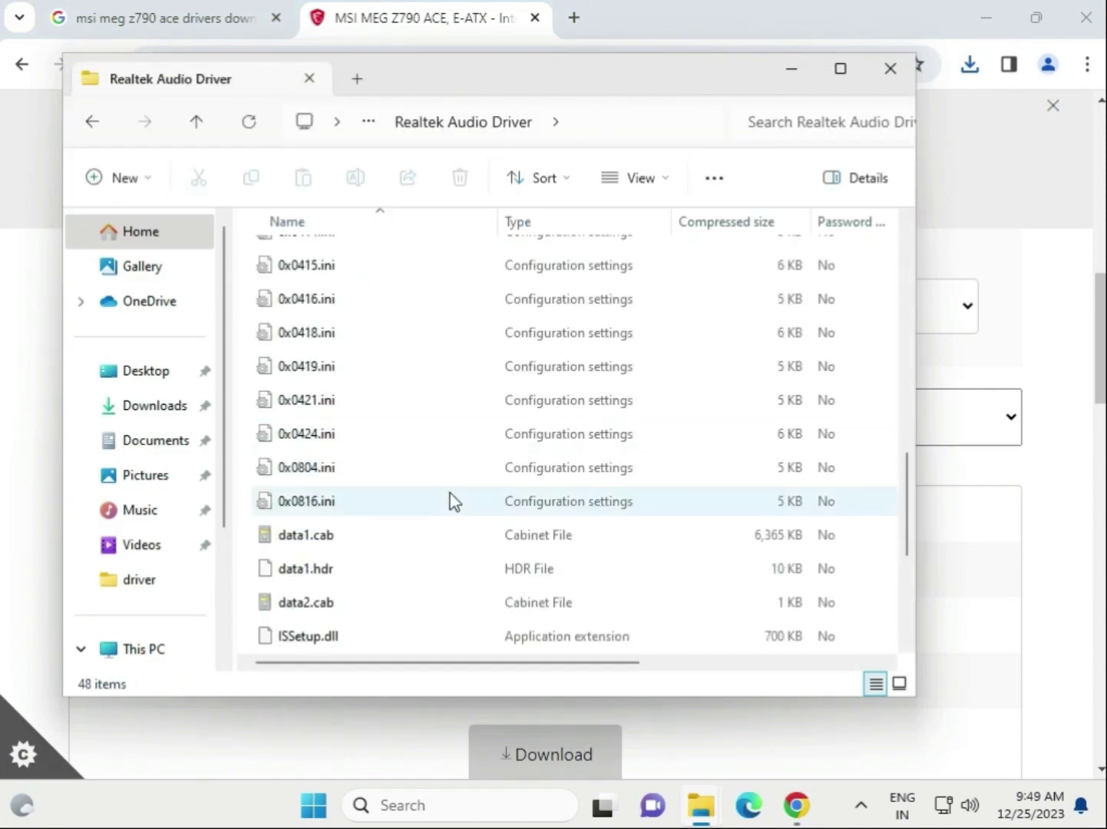
scroll(449, 499, "down", 3)
left_click(291, 505)
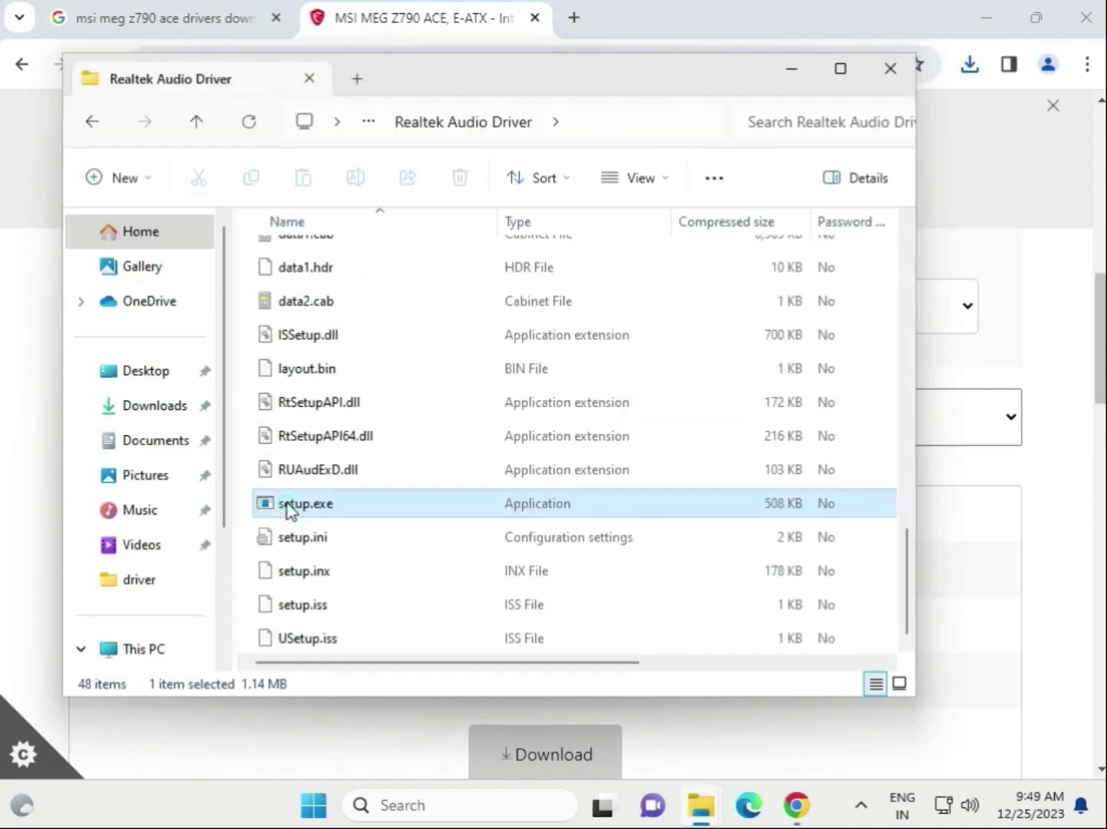
Run Realtek setup.exe, finish the USB Audio maintenance choosing to restart later, then close the folder
double_click(356, 505)
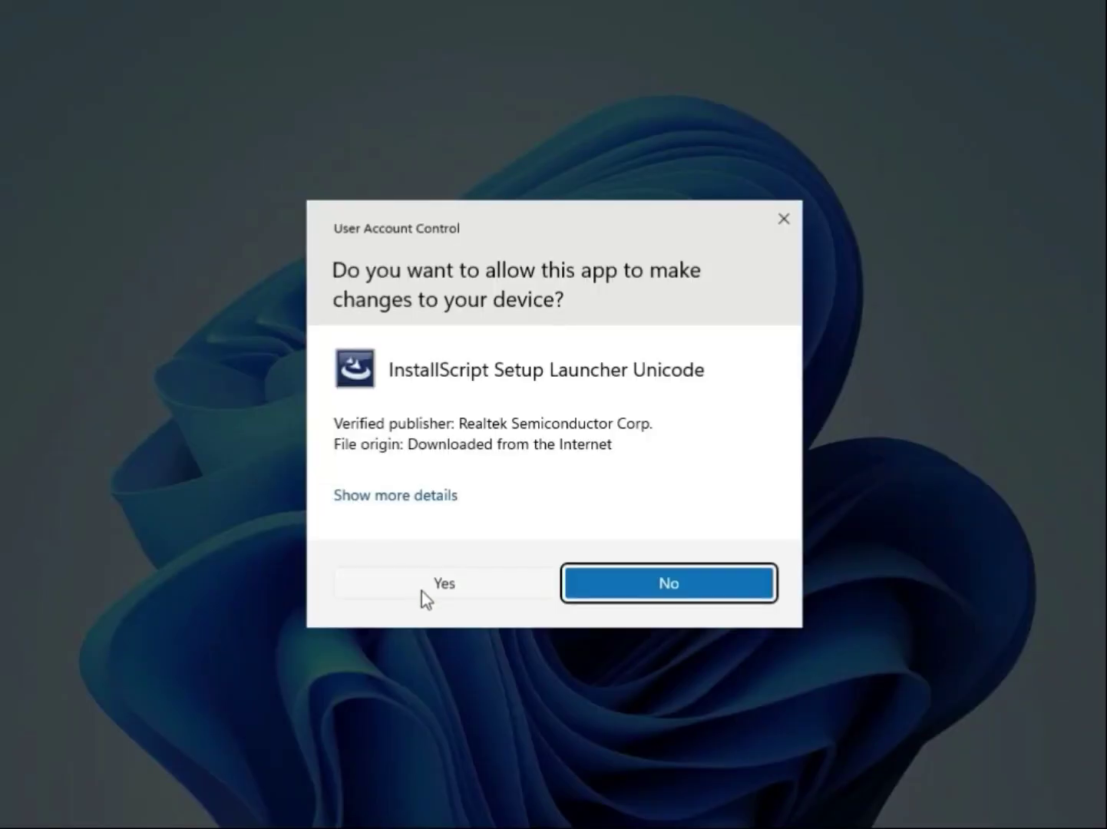
left_click(424, 590)
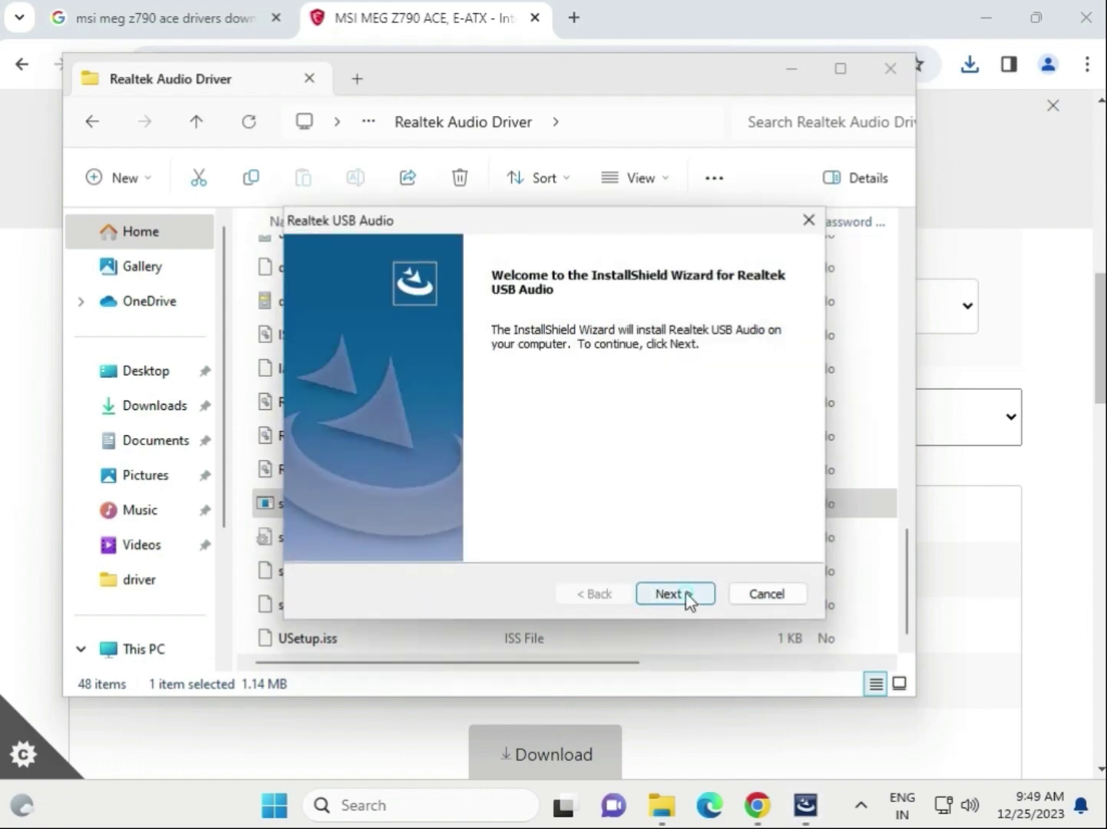
left_click(686, 595)
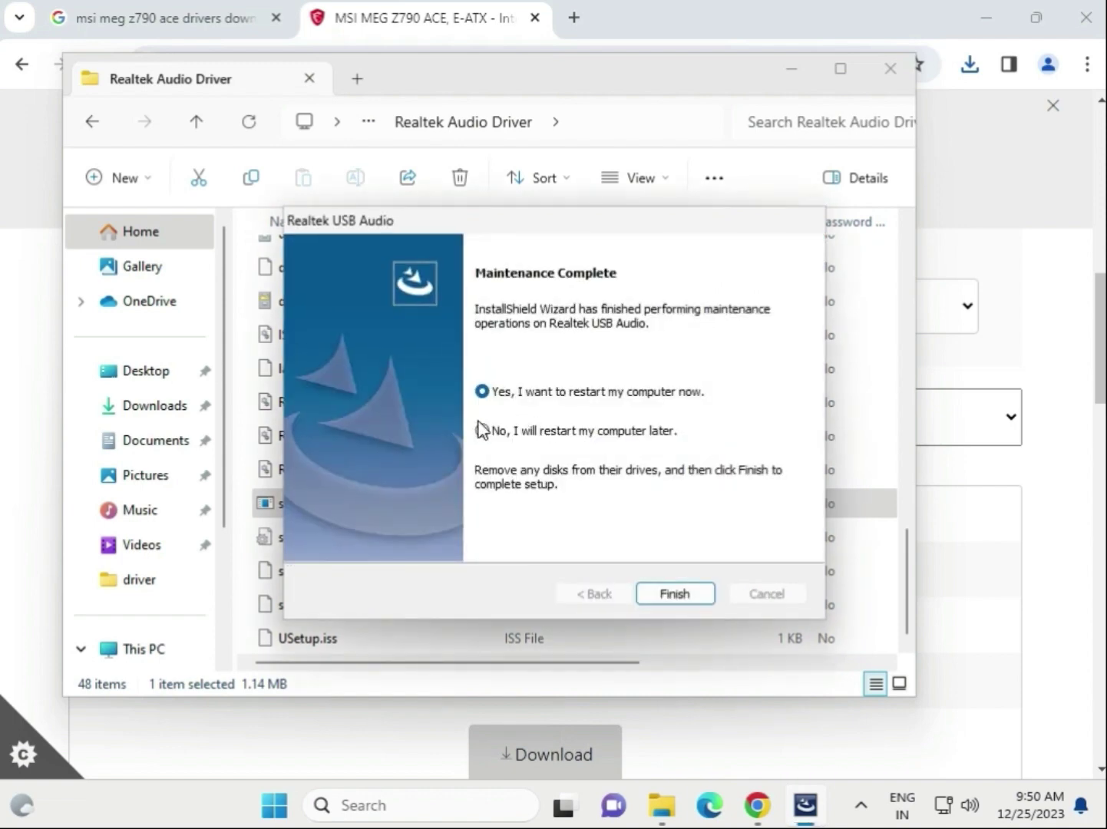
left_click(483, 428)
left_click(687, 595)
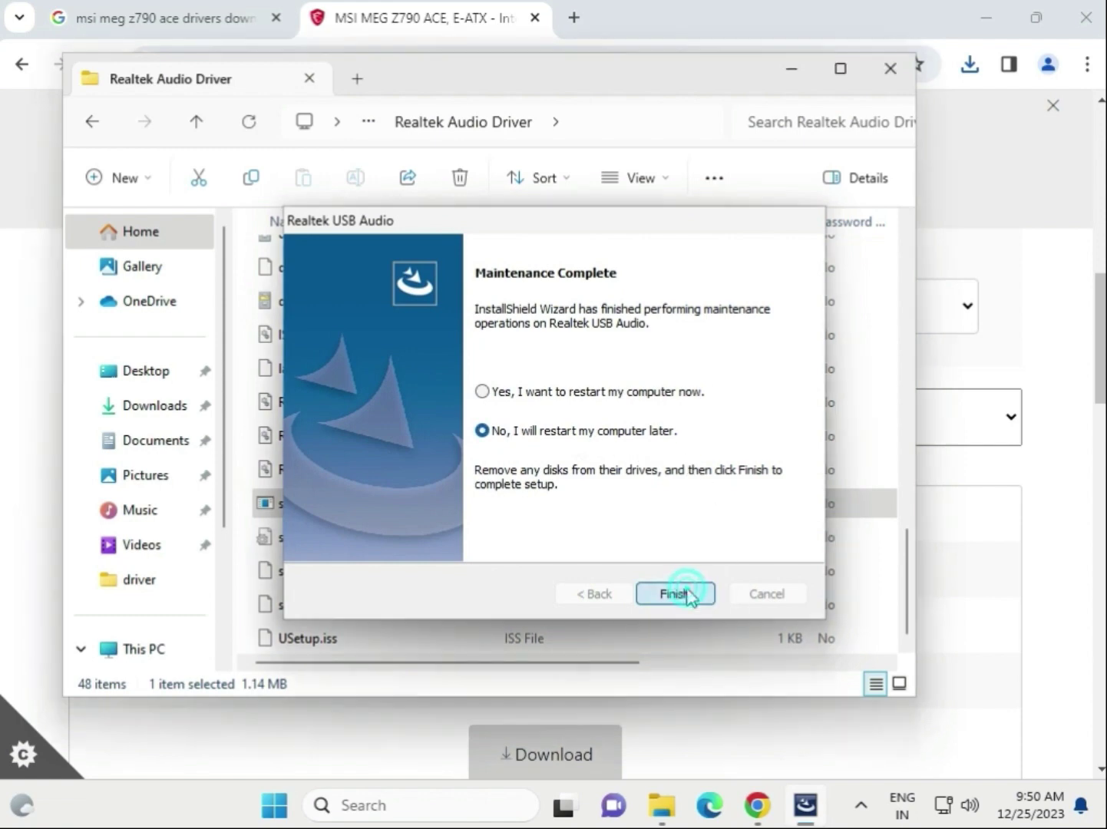
left_click(891, 68)
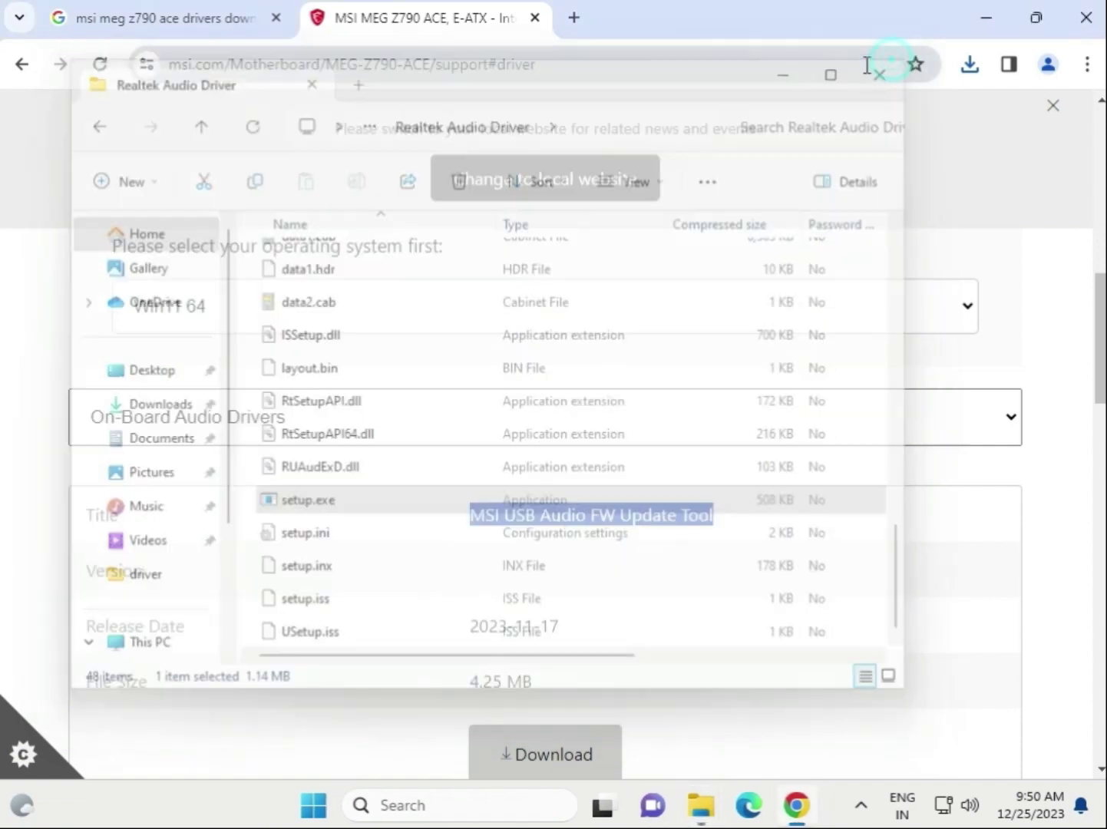
Switch the MSI driver list to the LAN Drivers category
left_click(324, 420)
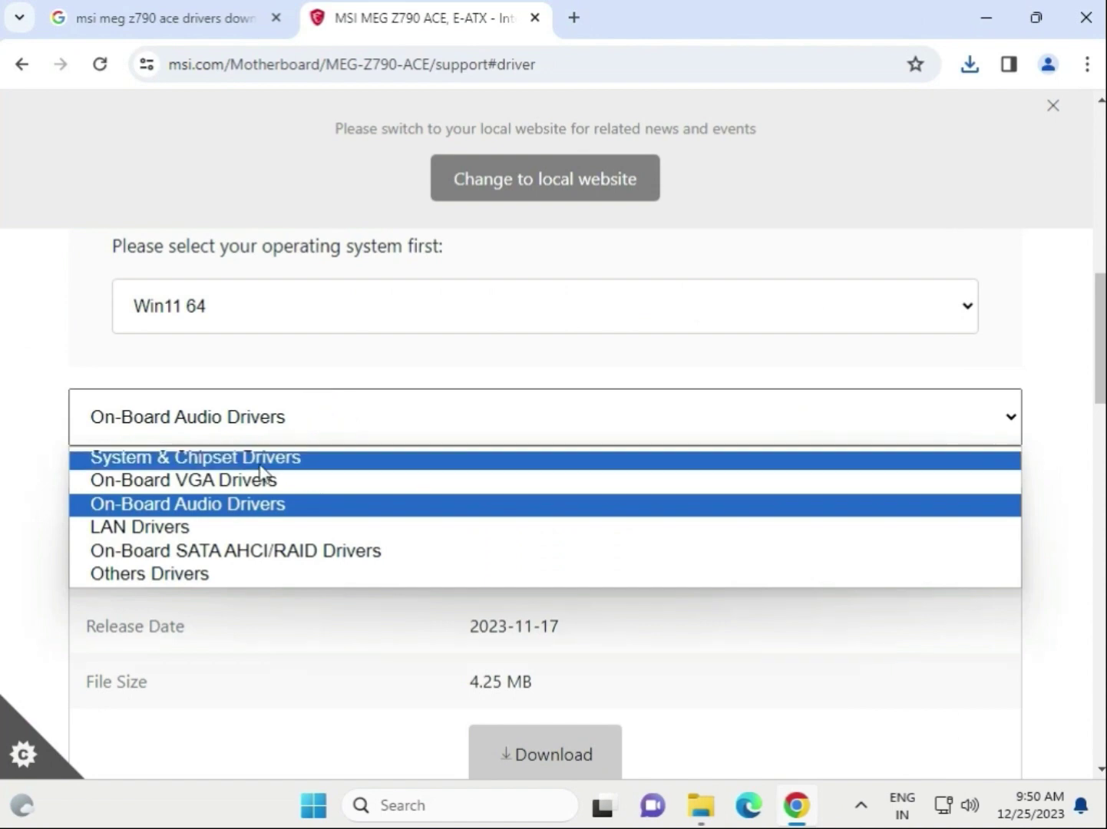
left_click(214, 527)
scroll(737, 628, "down", 1)
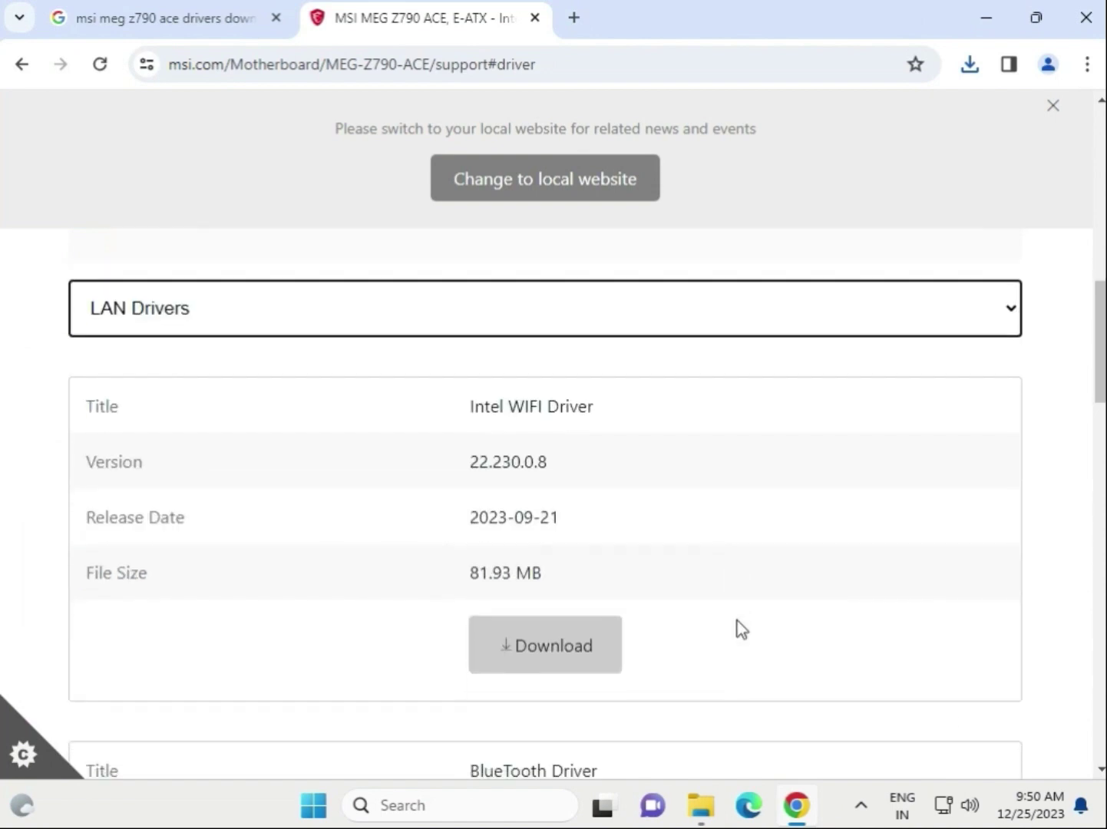
scroll(737, 620, "down", 1)
Browse the LAN driver list and download the 81.93 MB Intel WIFI Driver 22.230.0.8
left_click_drag(470, 298, 605, 300)
scroll(658, 504, "down", 2)
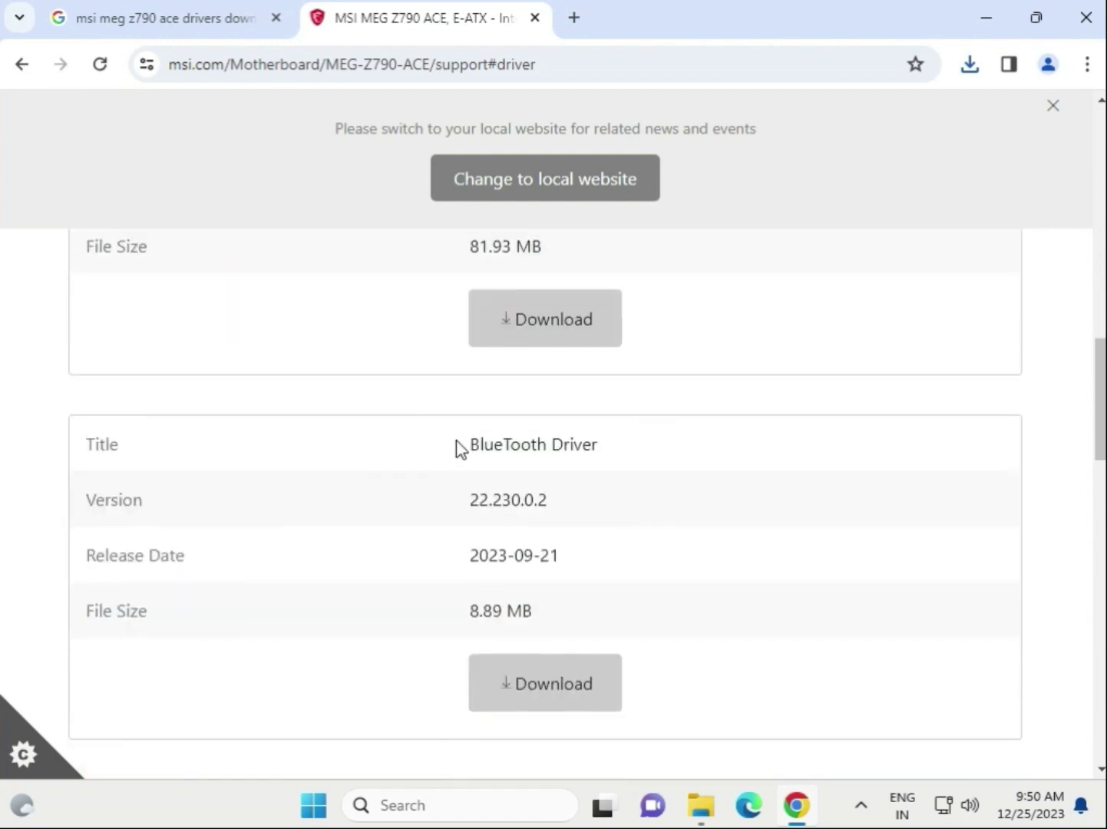
left_click_drag(459, 445, 630, 444)
scroll(665, 489, "down", 3)
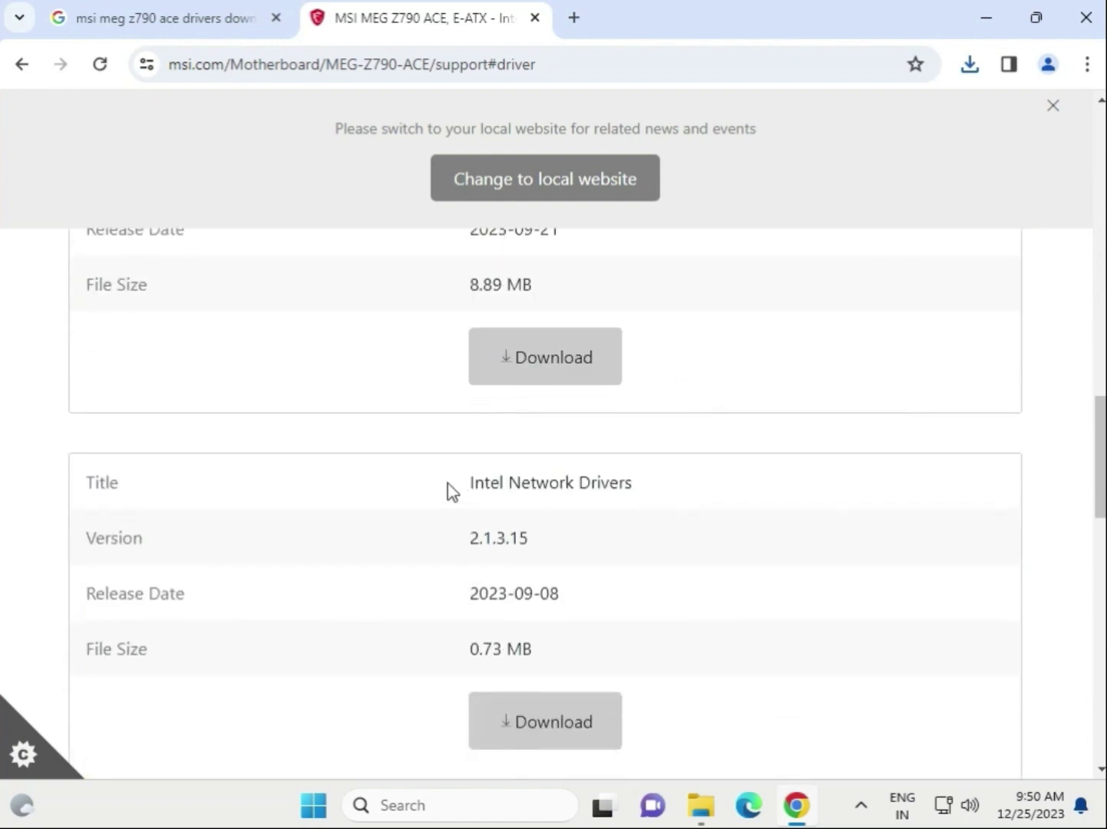
left_click_drag(448, 482, 648, 489)
scroll(675, 533, "down", 3)
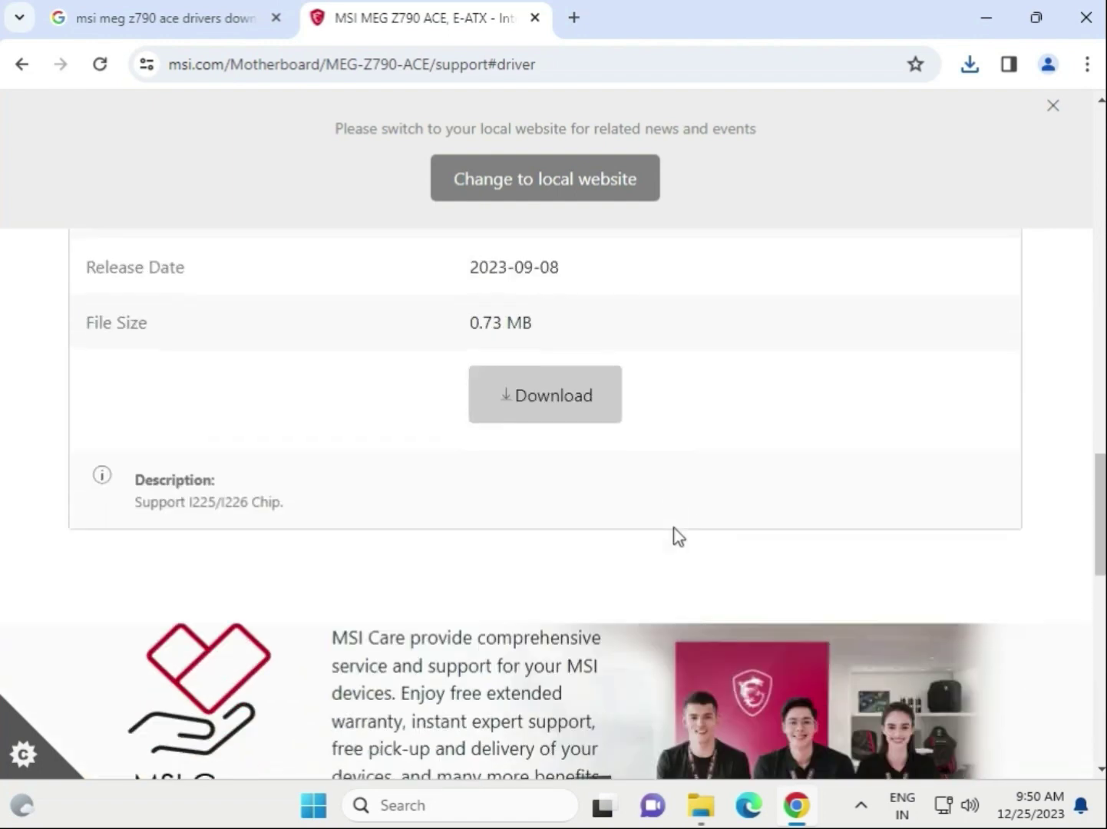
scroll(675, 537, "up", 9)
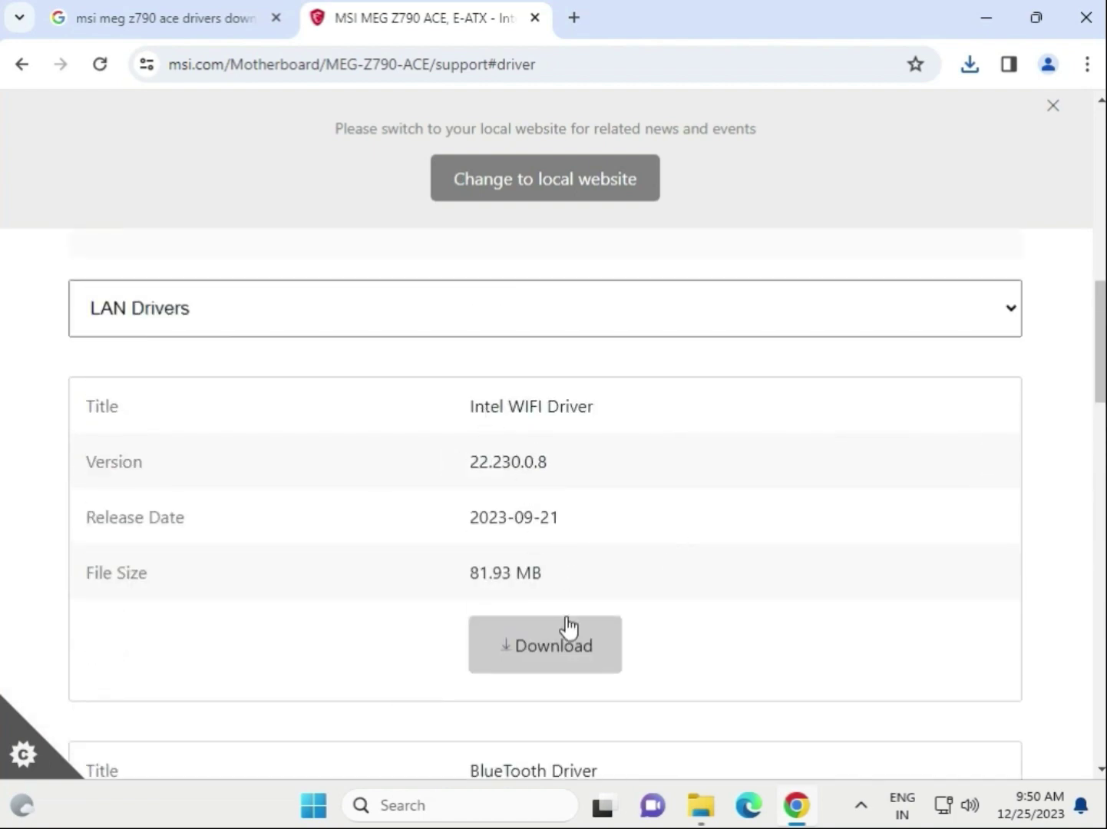
left_click(558, 649)
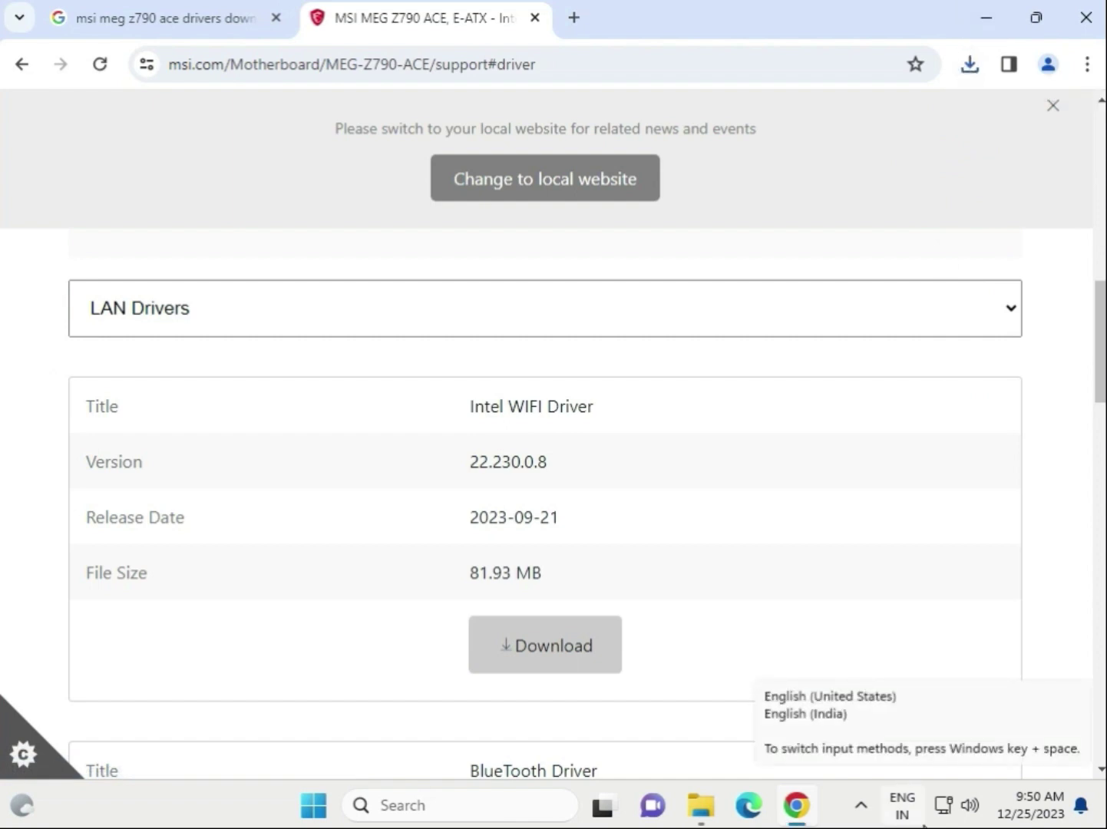
Open the intel_wifi_driver zip and navigate to Intel WIFI Driver > UWD > Win64 > Installer
left_click(972, 67)
left_click(741, 156)
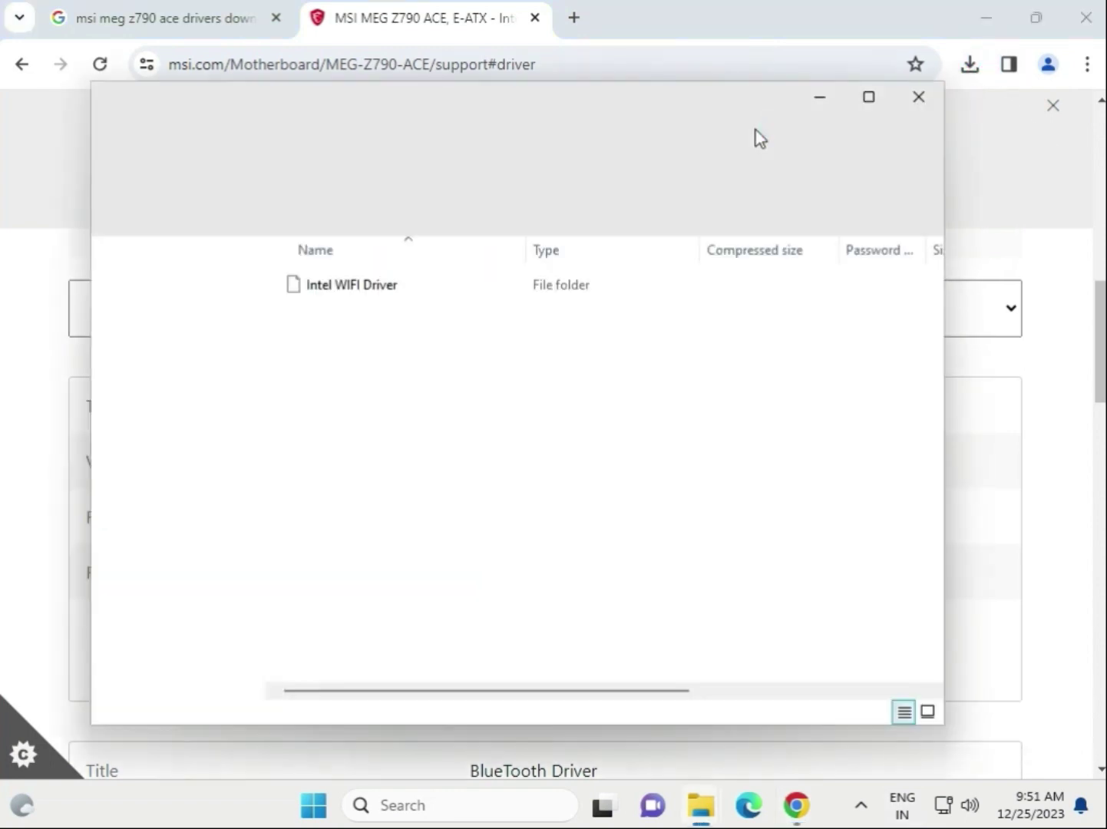
left_click(315, 286)
double_click(316, 286)
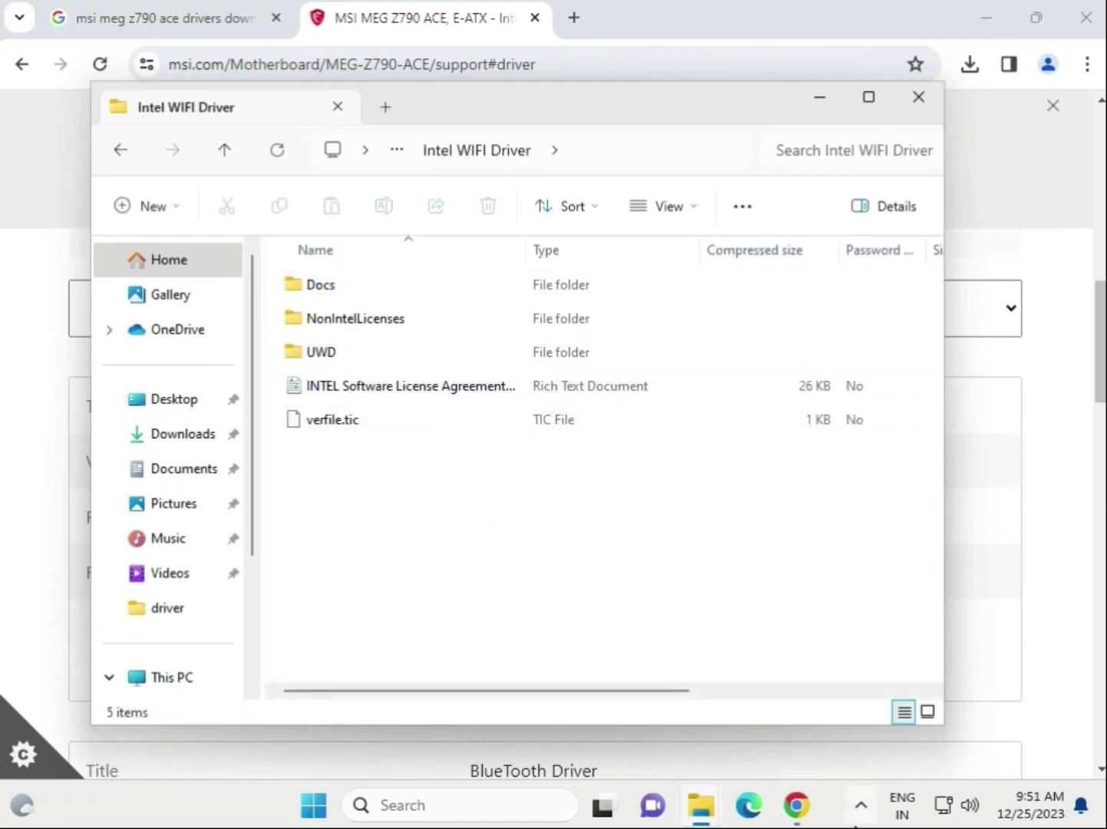
key("u")
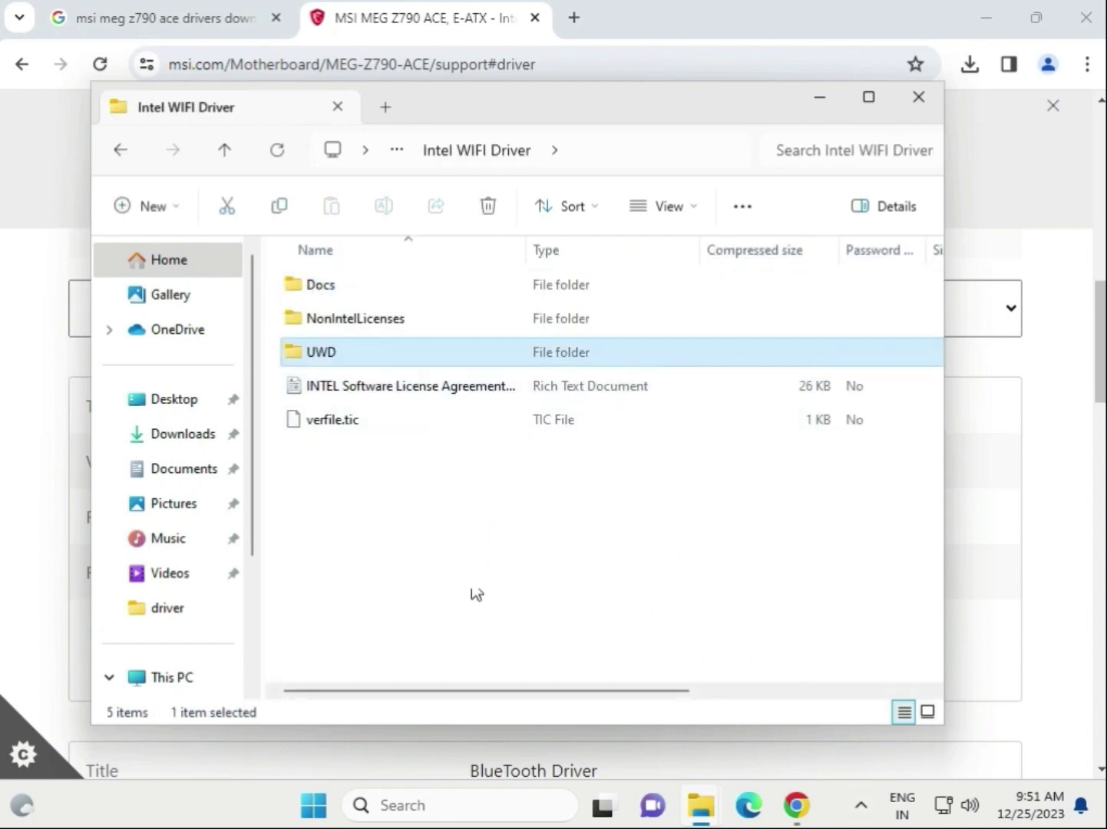
double_click(355, 354)
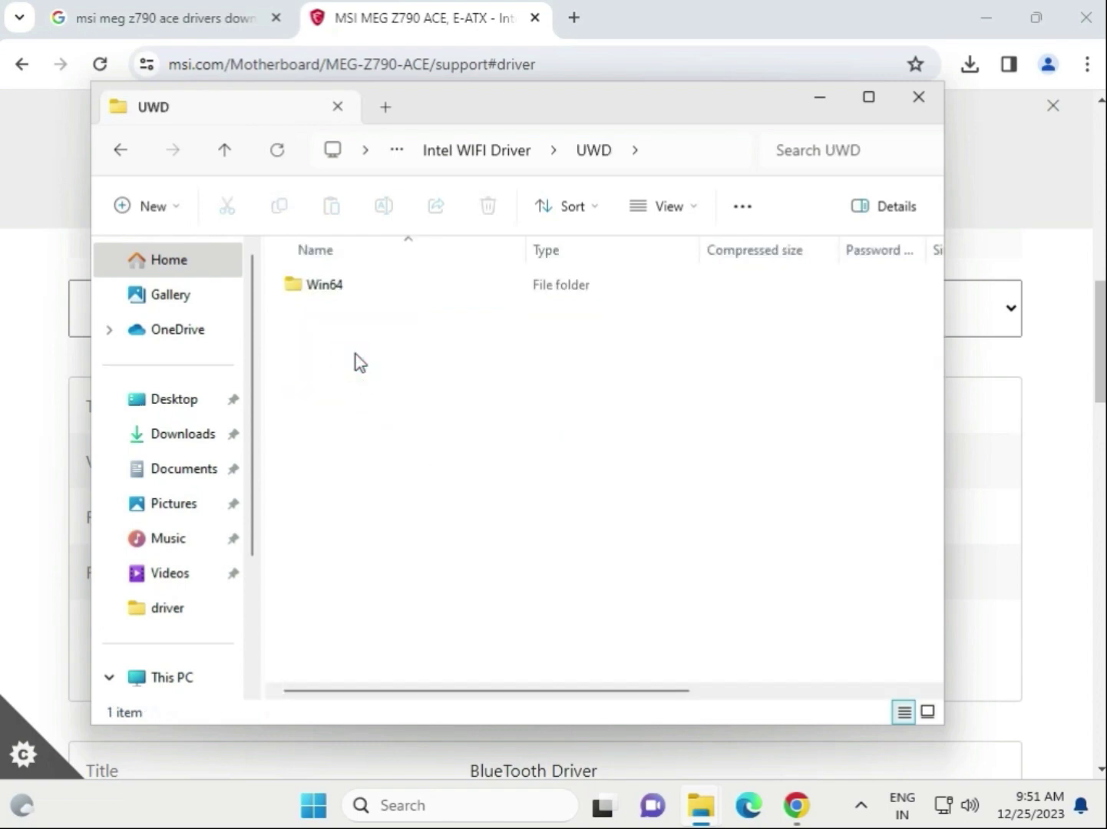
double_click(361, 287)
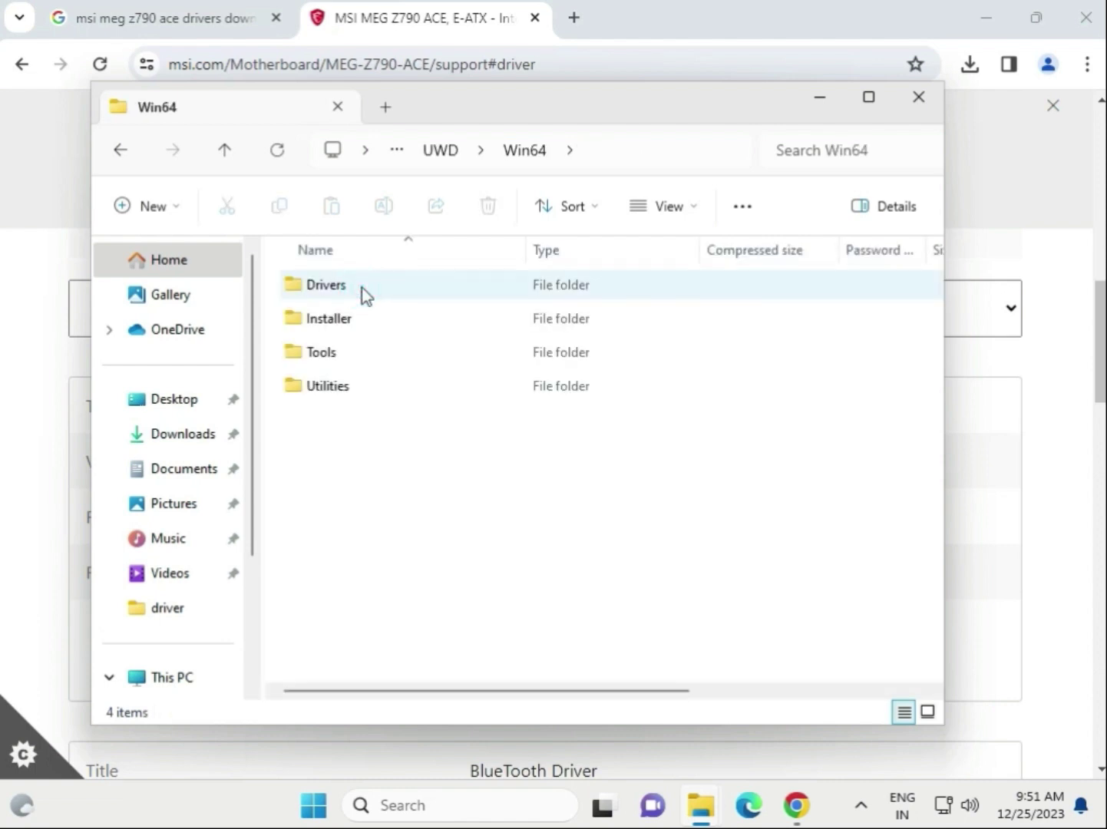
double_click(369, 319)
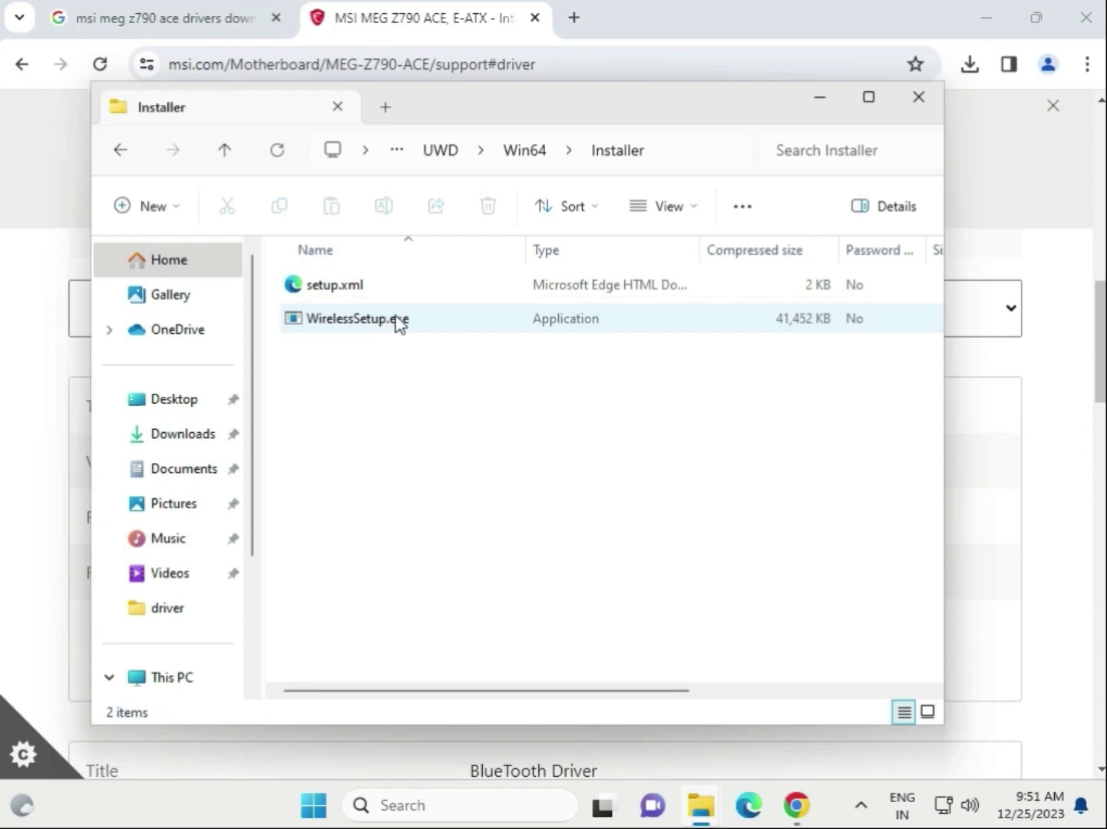
Run WirelessSetup.exe without extracting and dismiss the setup failure message
double_click(399, 323)
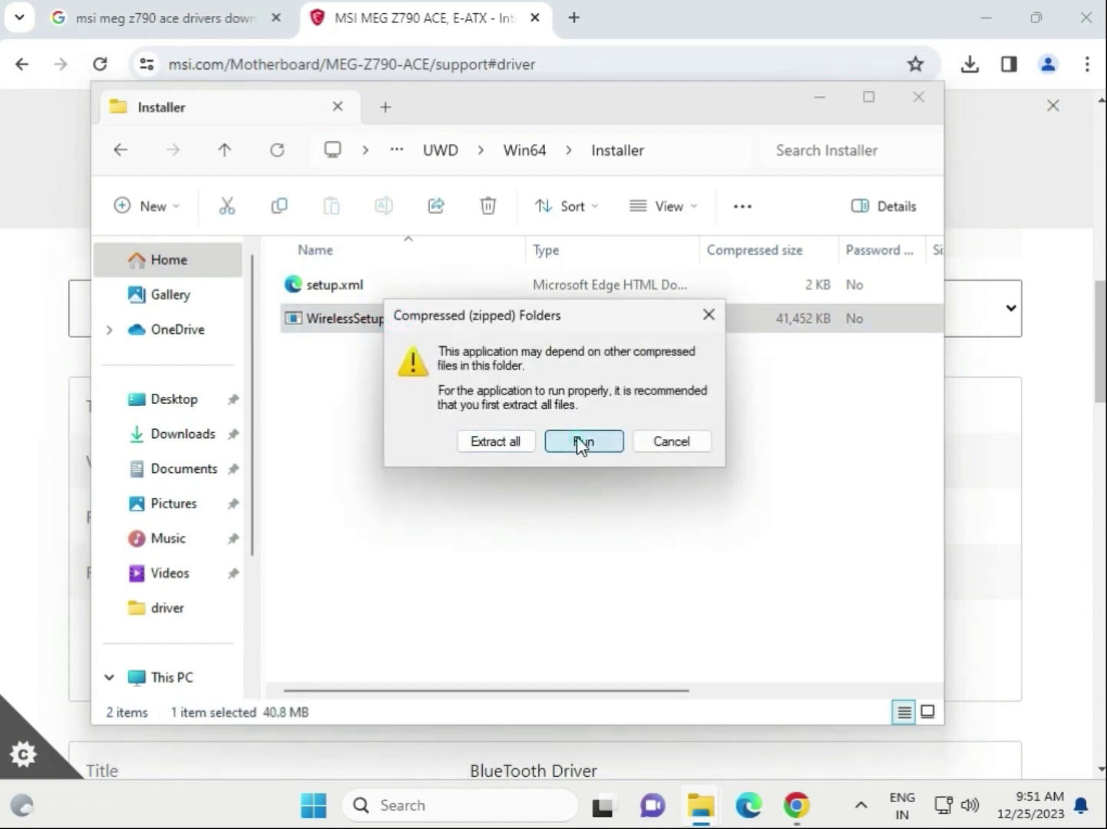
left_click(581, 442)
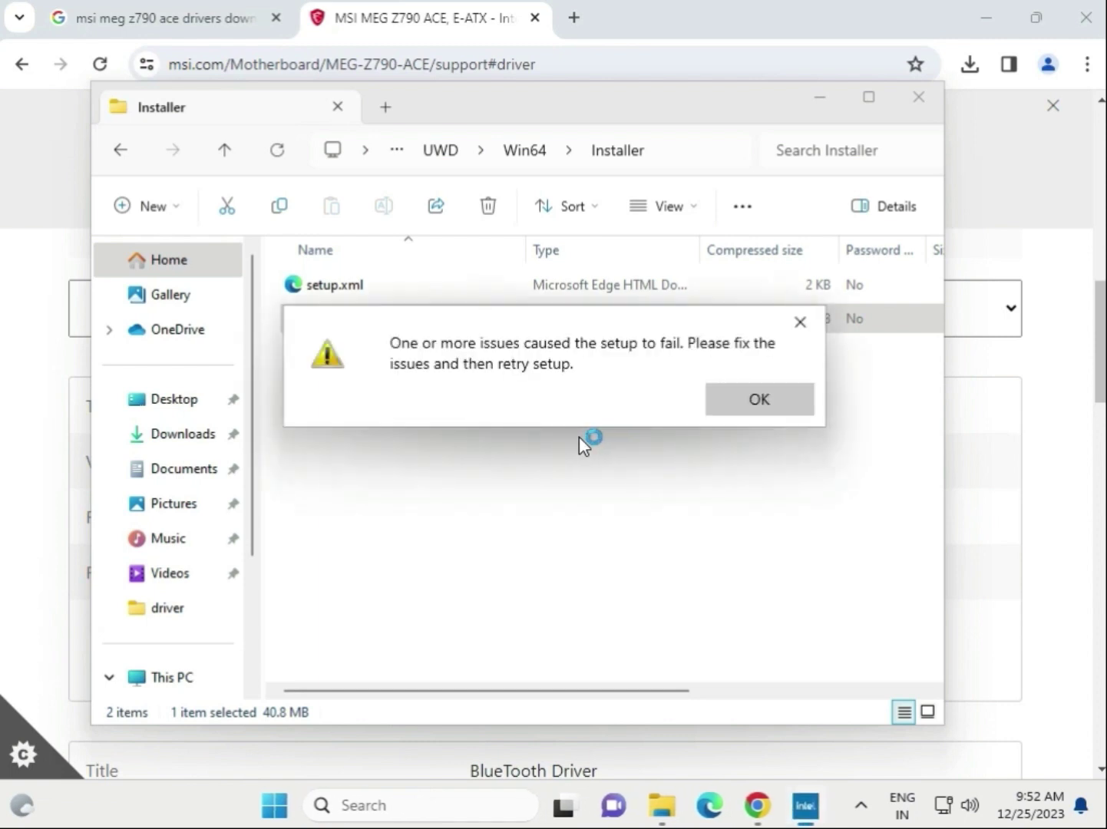
left_click(719, 410)
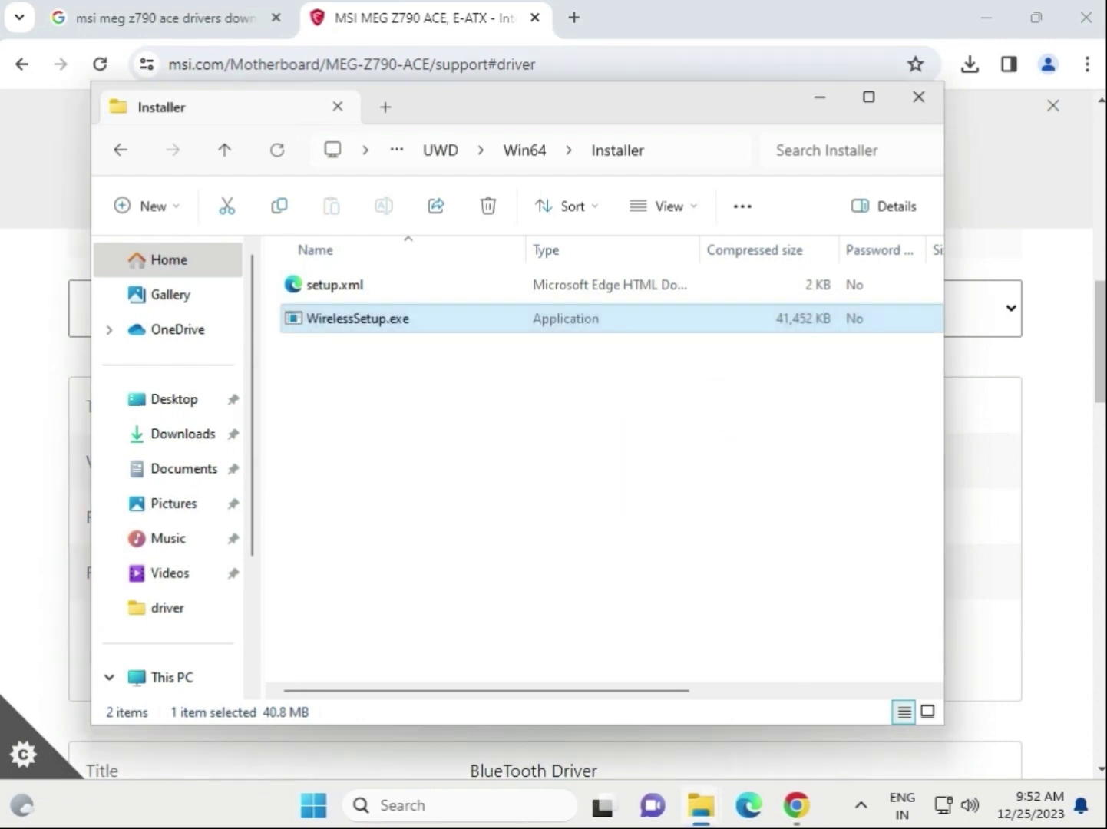
Close the Installer window, download the BlueTooth Driver 22.230.0.2, and show Chrome's download history
left_click(918, 98)
scroll(537, 569, "down", 3)
scroll(565, 586, "down", 2)
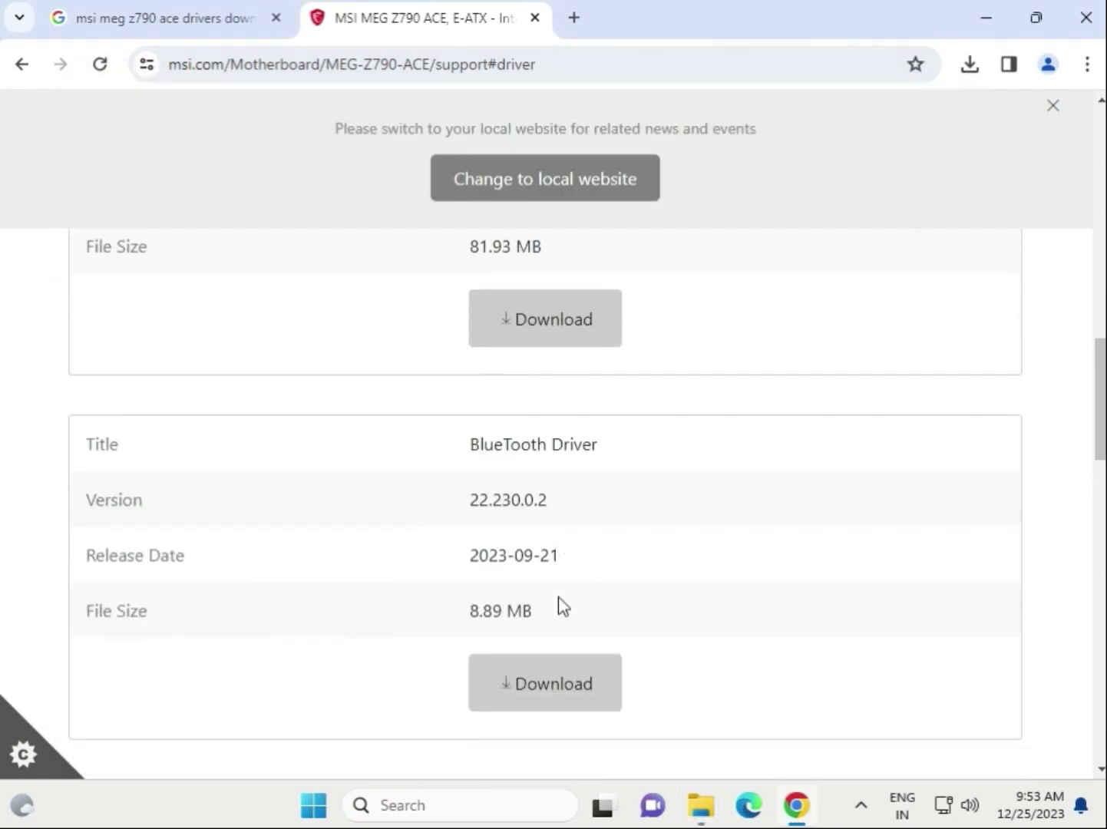
left_click(540, 691)
left_click(968, 64)
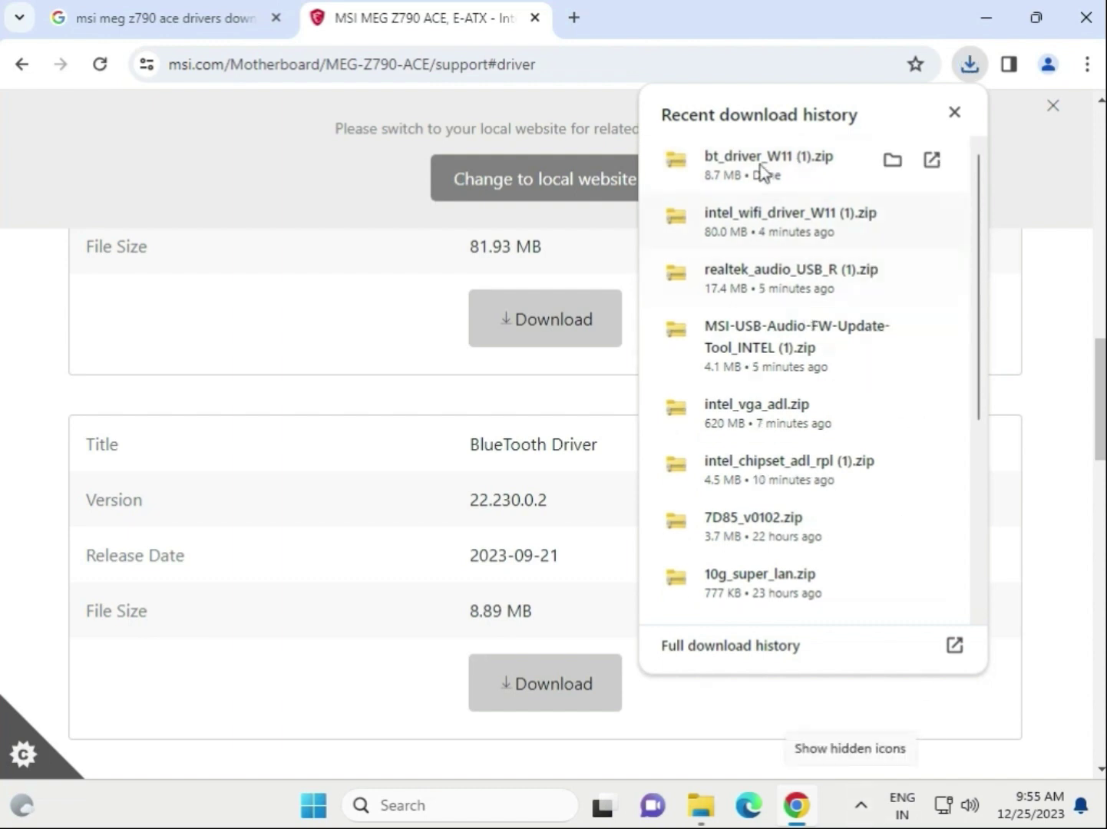
Open the bt_driver_W11 zip, launch Intel Bluetooth.msi, then cancel and close that setup run
left_click(763, 168)
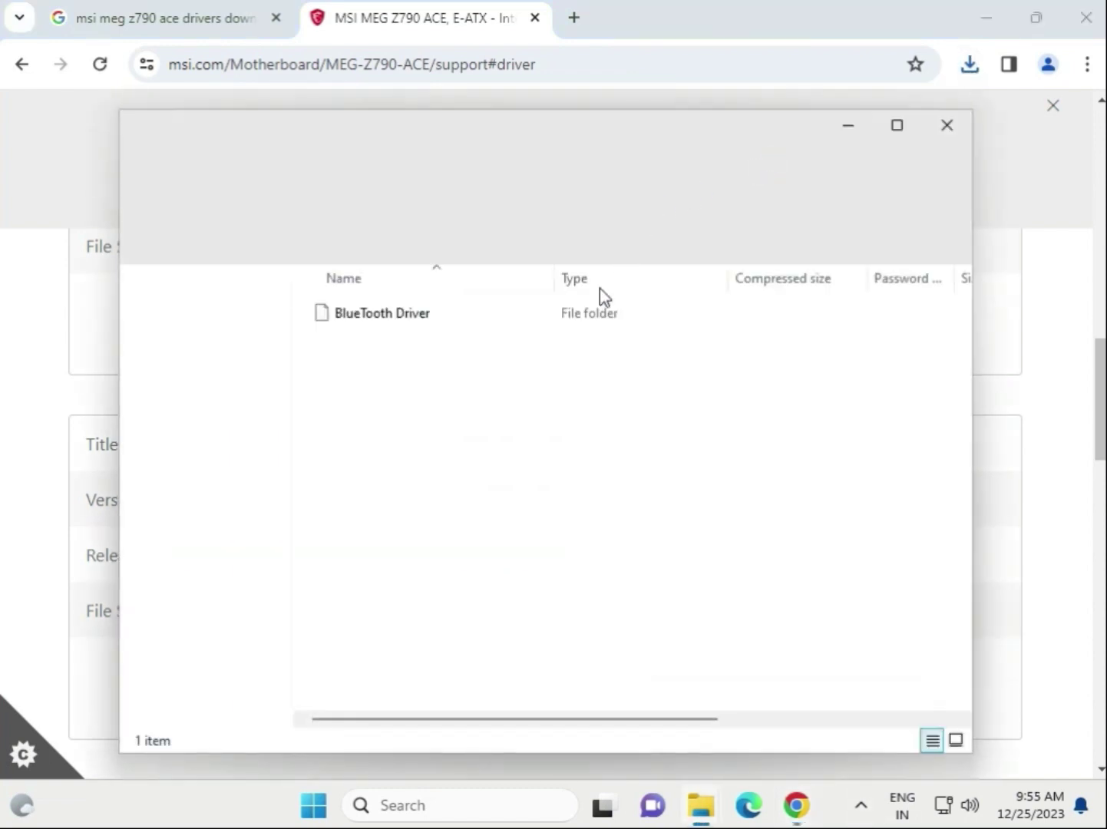
double_click(414, 318)
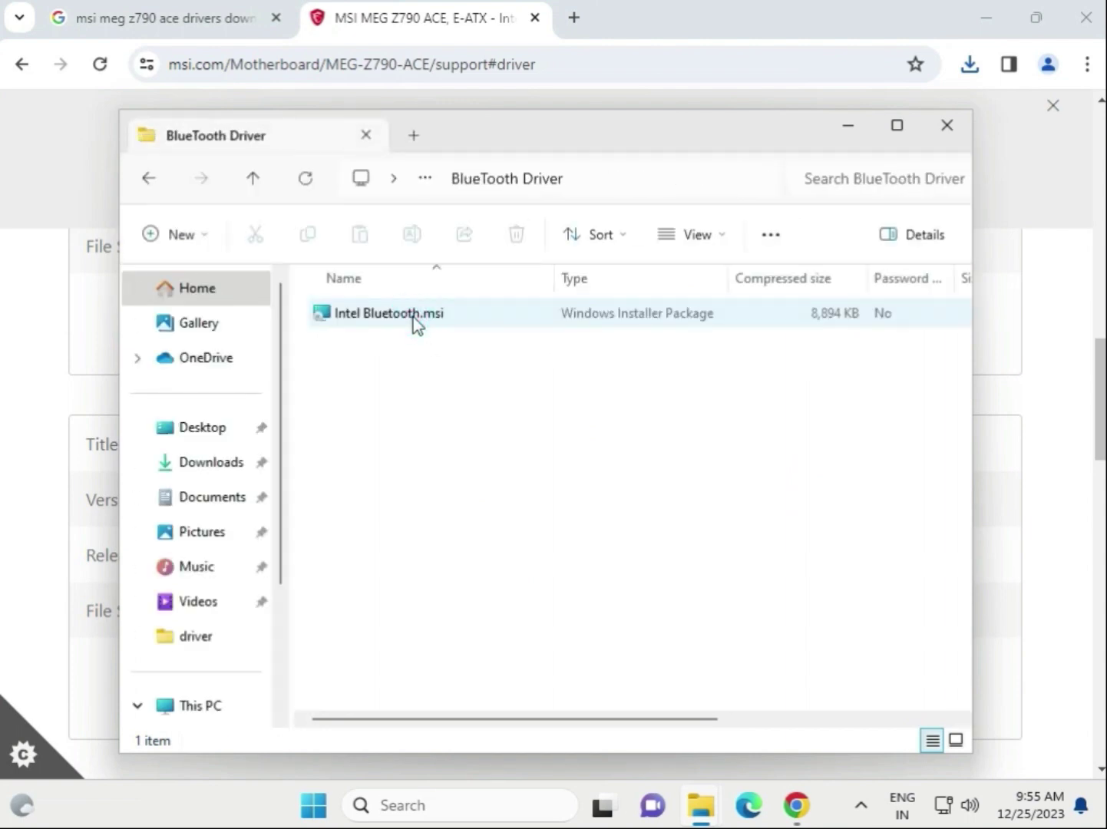
left_click(413, 317)
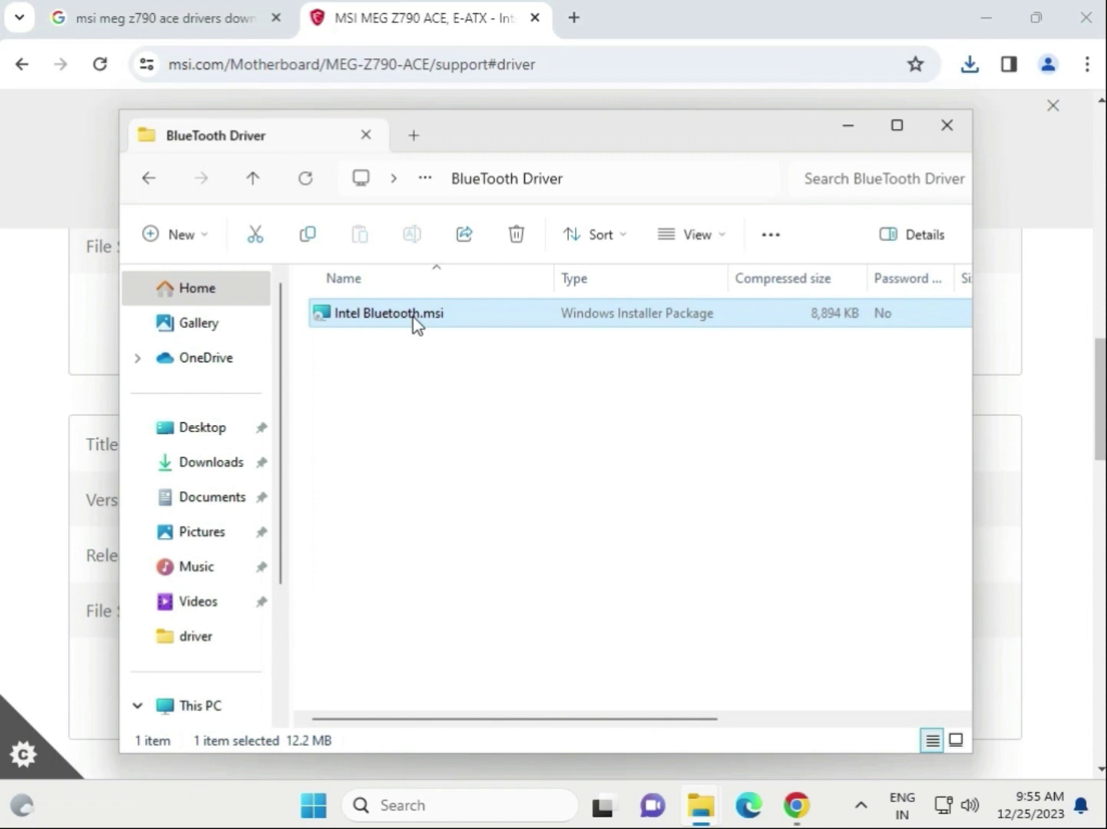
double_click(413, 316)
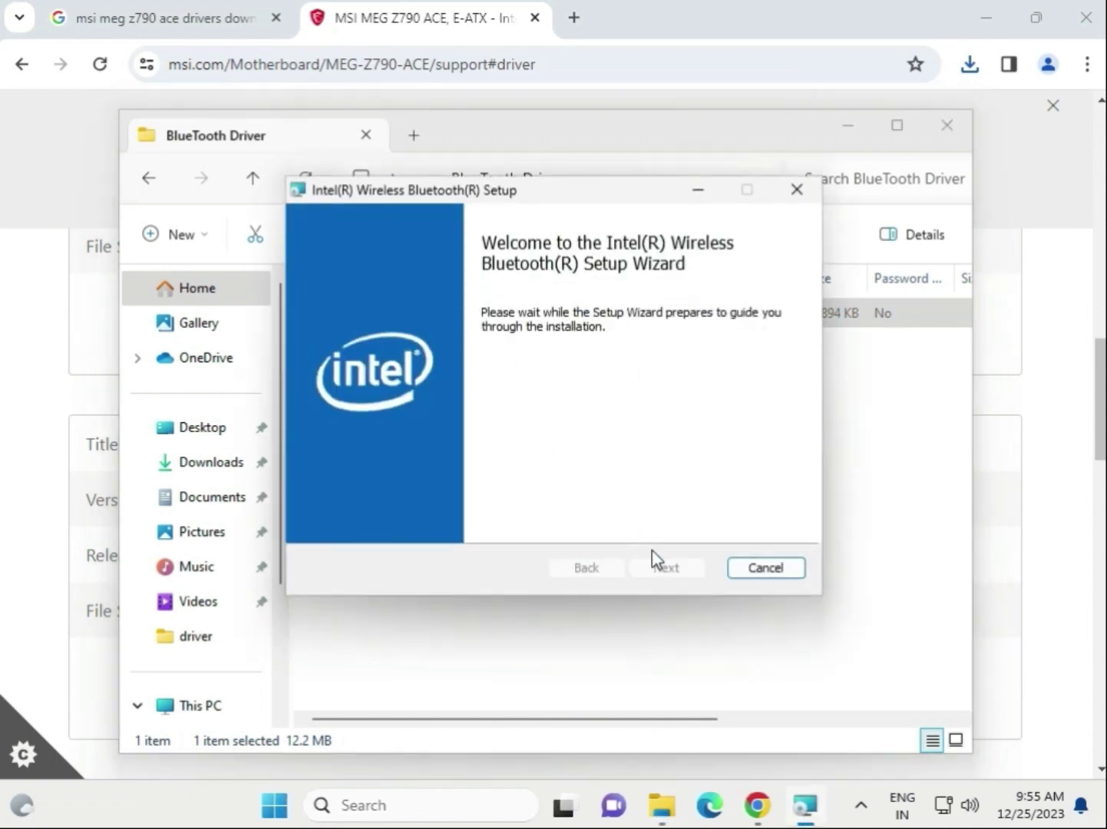
left_click(666, 572)
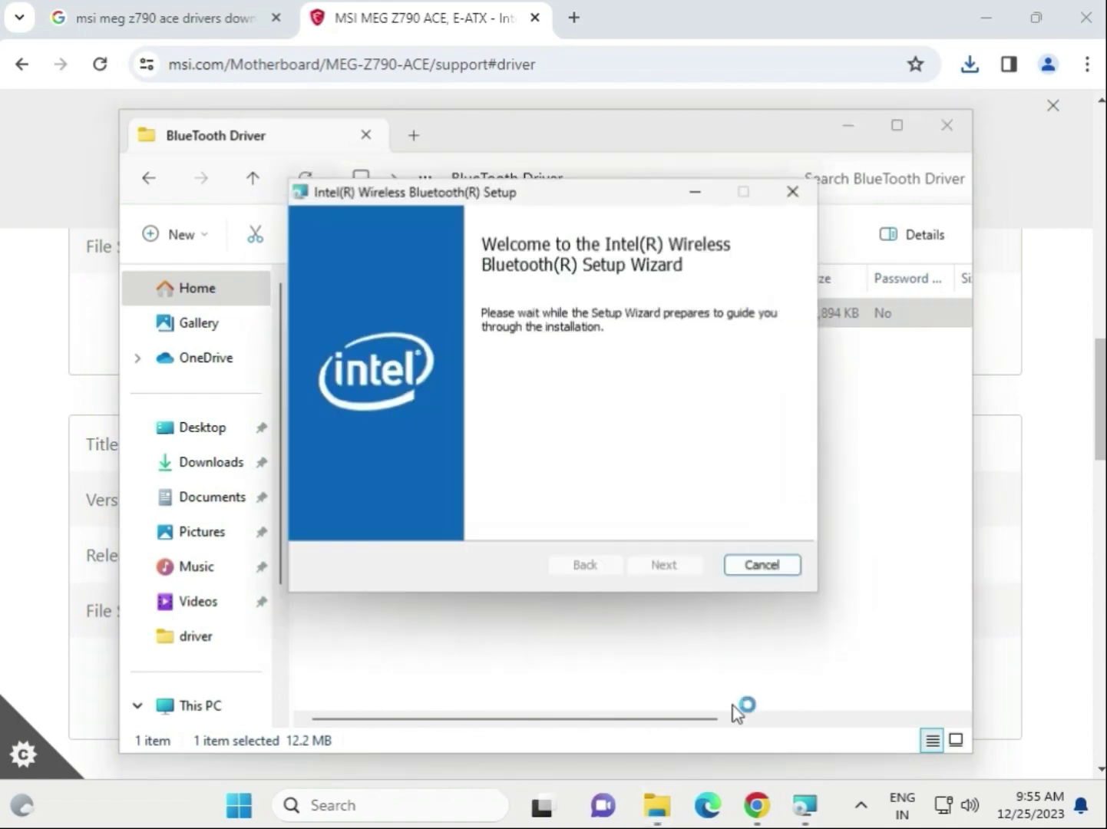
left_click(753, 572)
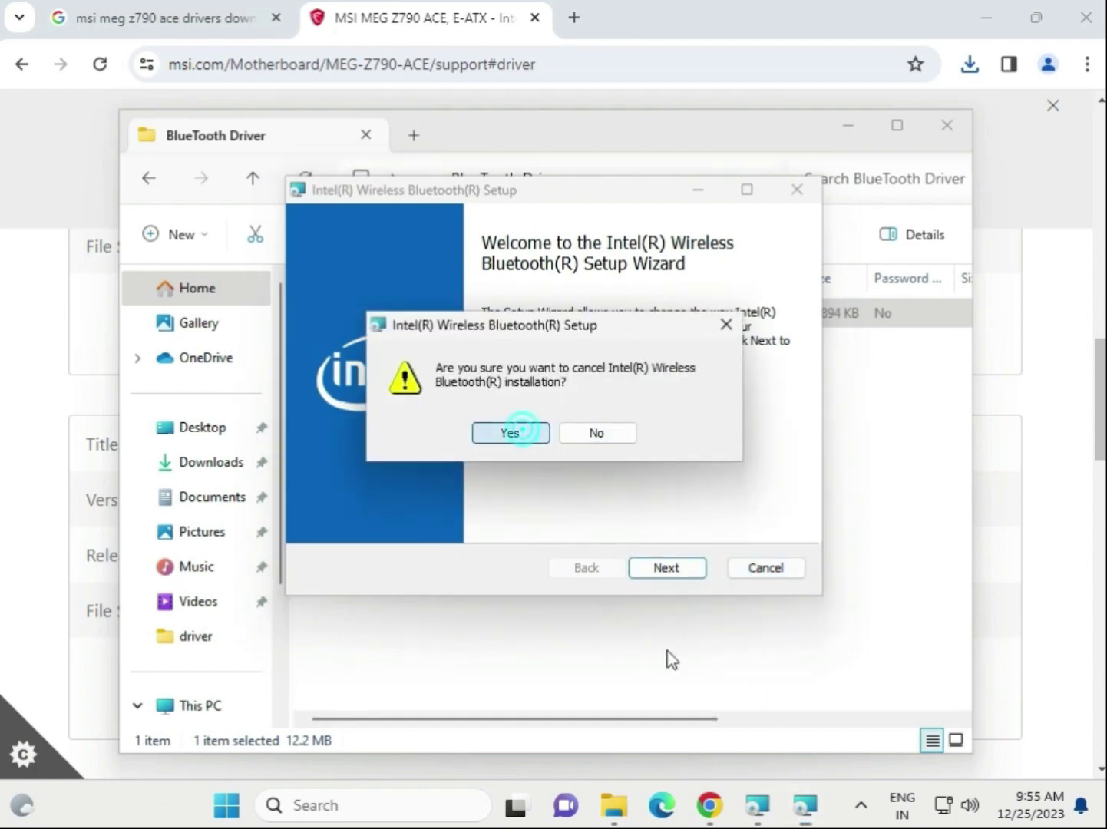
left_click(525, 433)
left_click(673, 568)
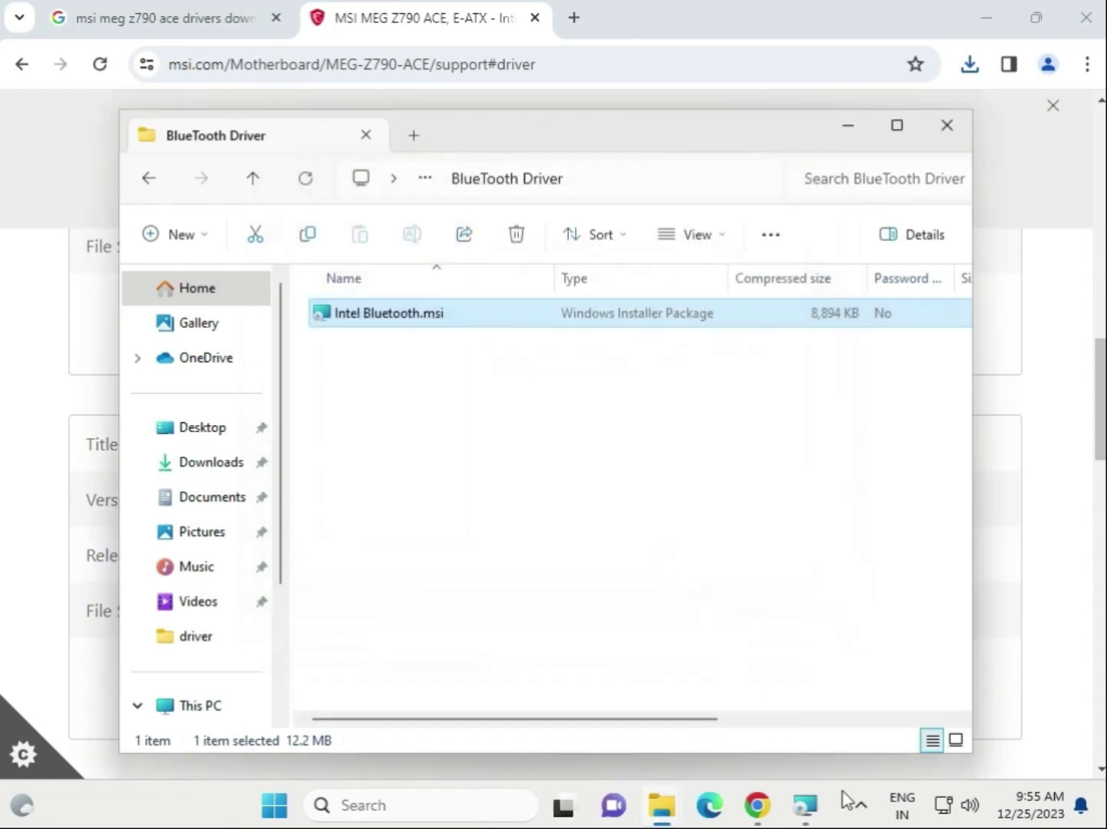
Choose Repair in Intel Wireless Bluetooth Setup and allow the installer to make changes
left_click(806, 807)
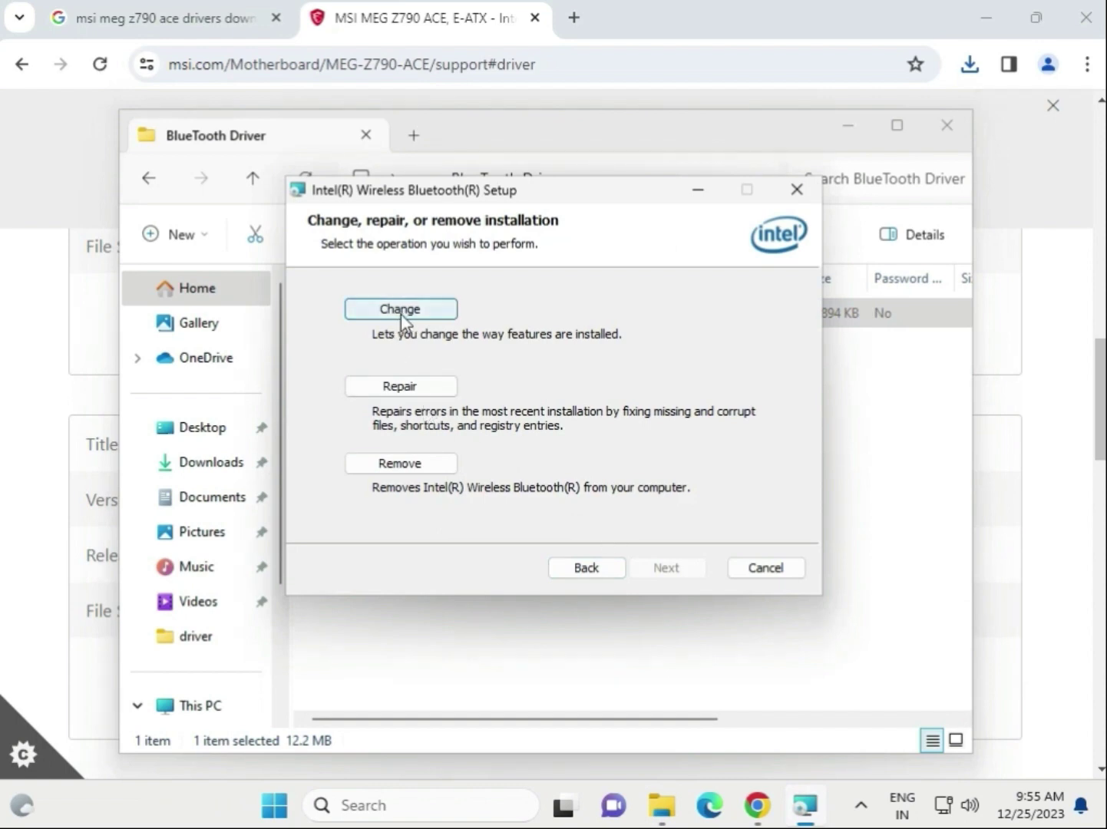
left_click(407, 386)
left_click(630, 566)
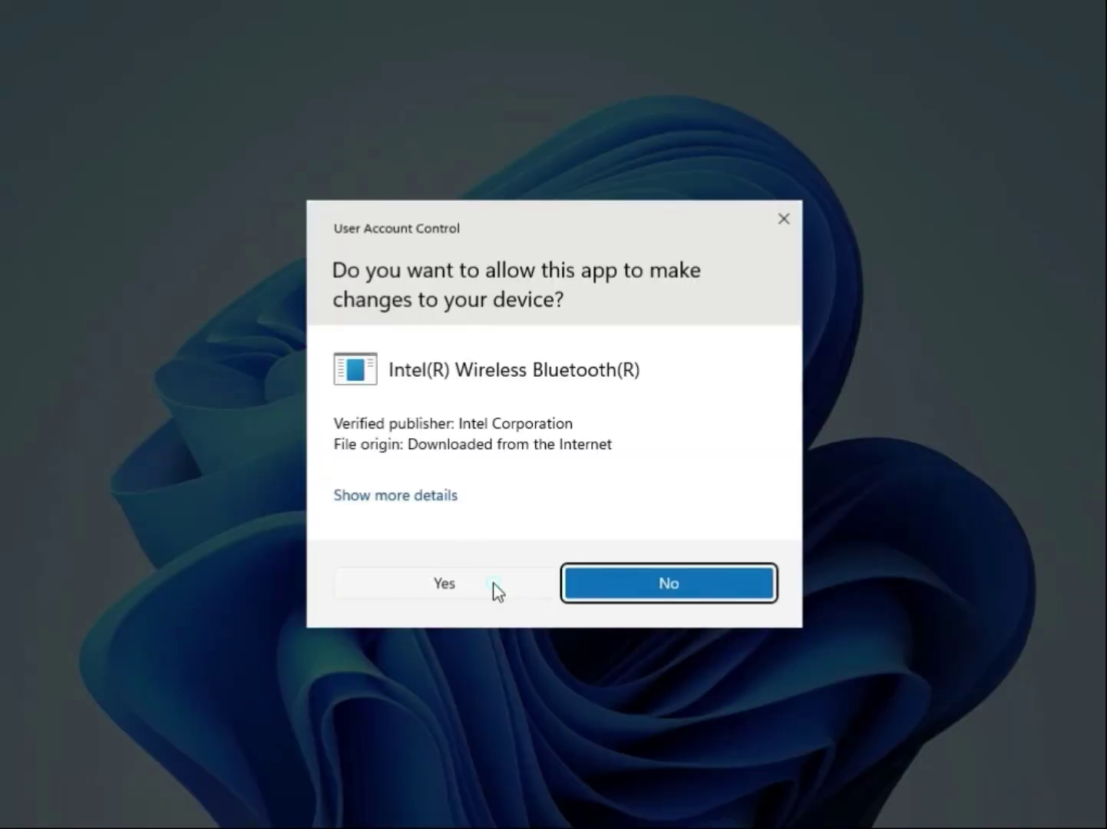
left_click(494, 586)
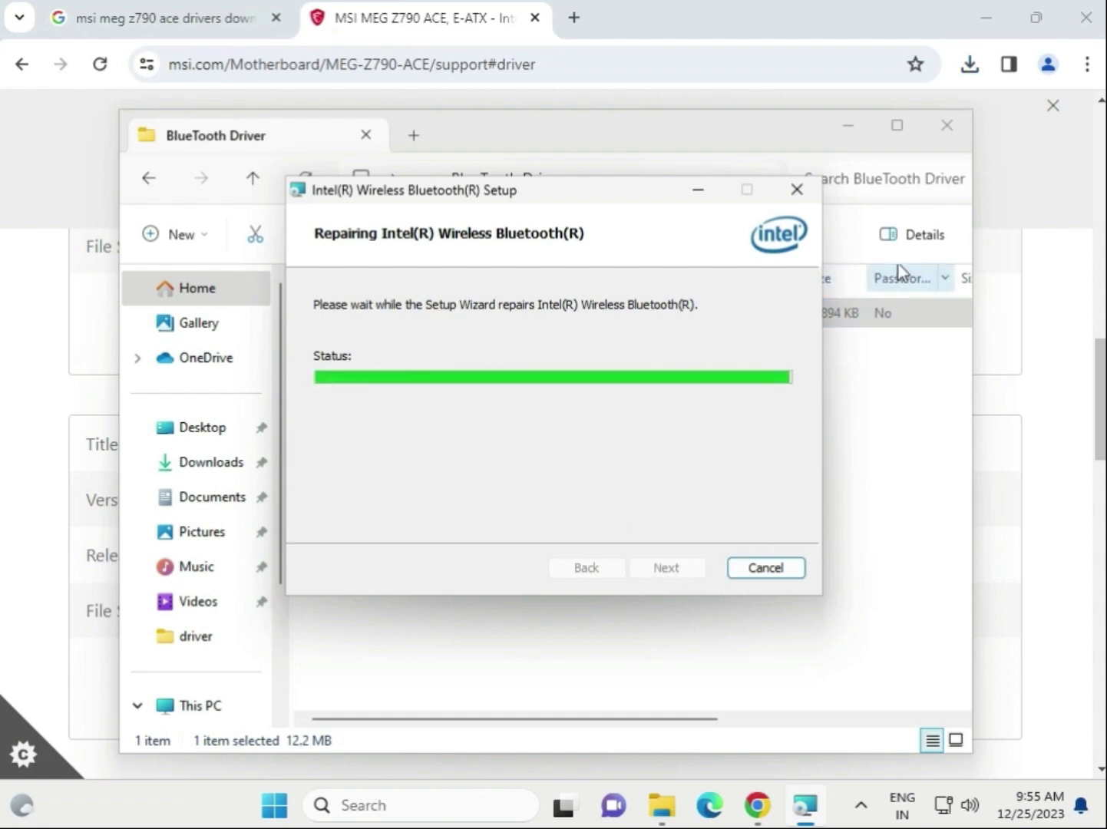
Download the Intel Network Drivers package from the MSI support page
left_click(996, 215)
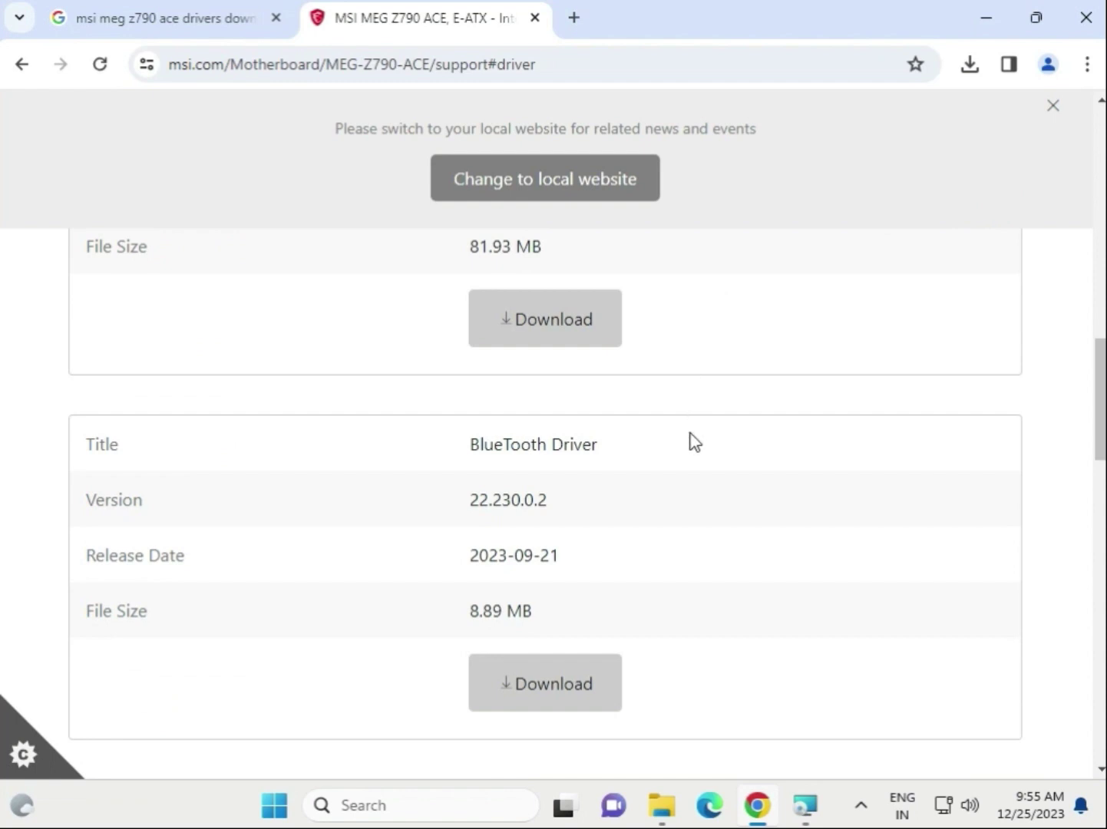
scroll(693, 456, "down", 4)
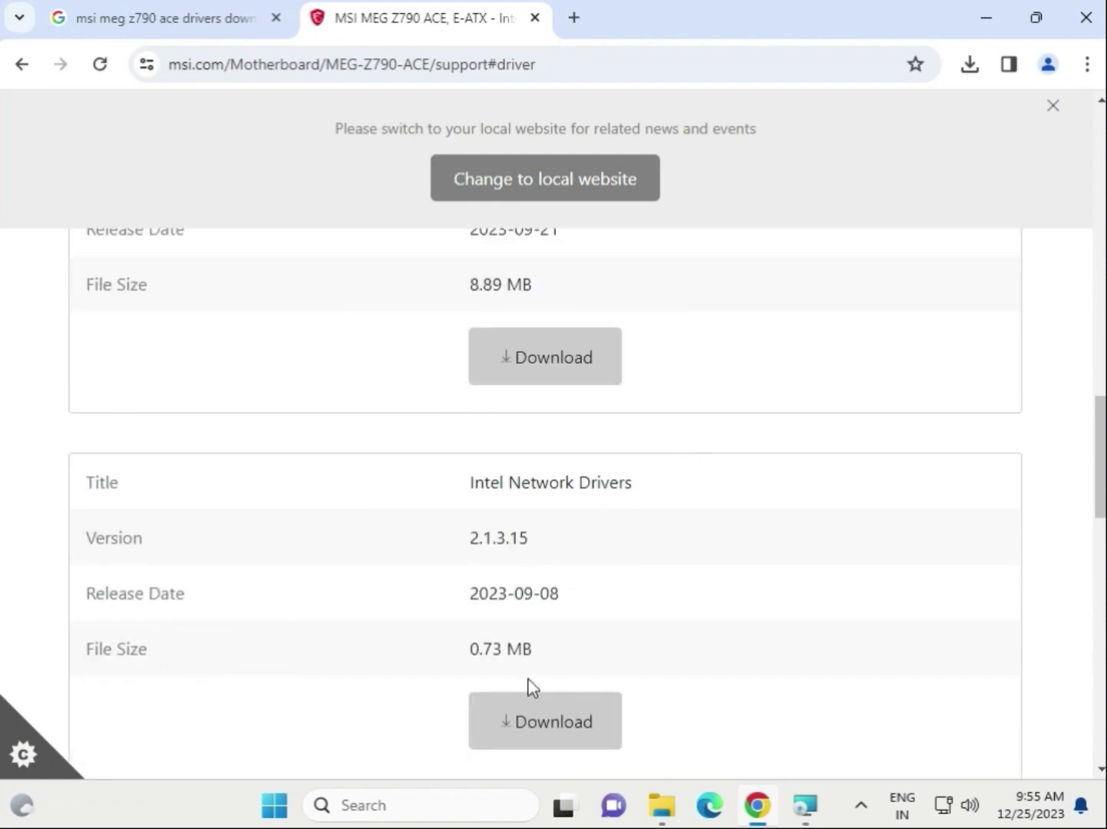
left_click(551, 728)
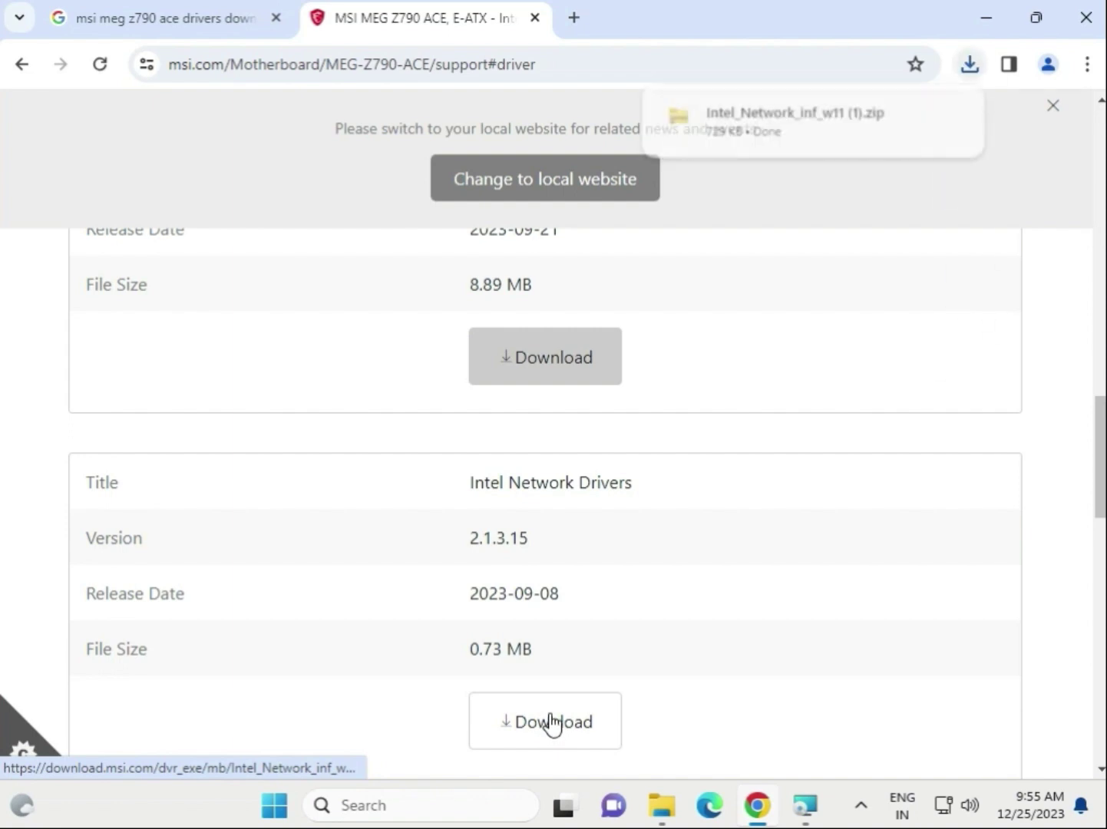
Run MSI SetupDrv64.exe from the zip's W11 folder, allow it, then close the zip window
left_click(742, 123)
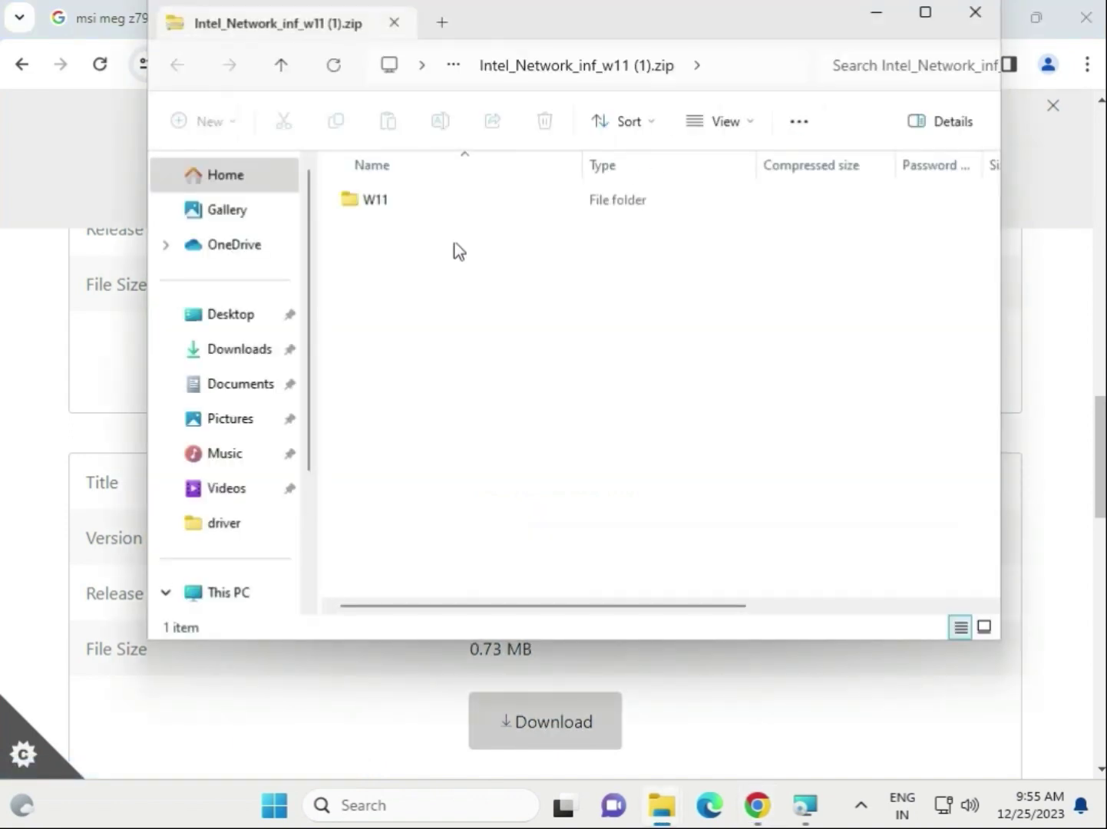
double_click(408, 206)
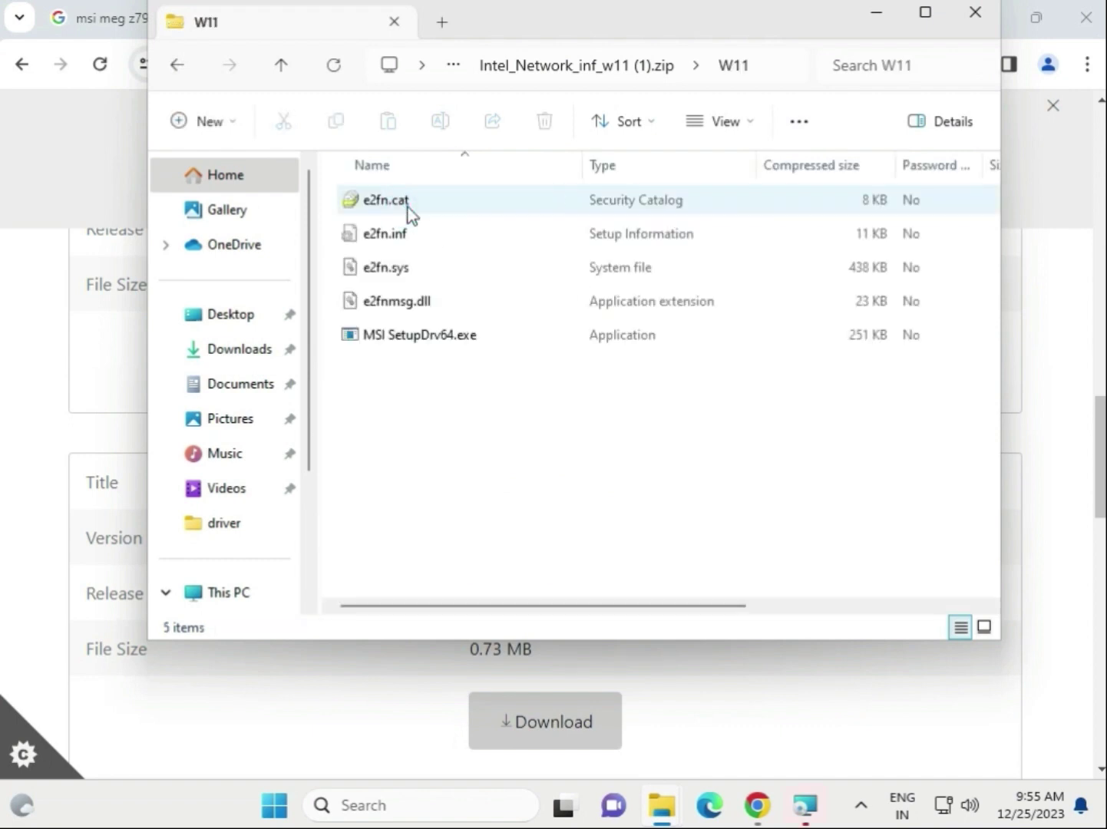
left_click(433, 341)
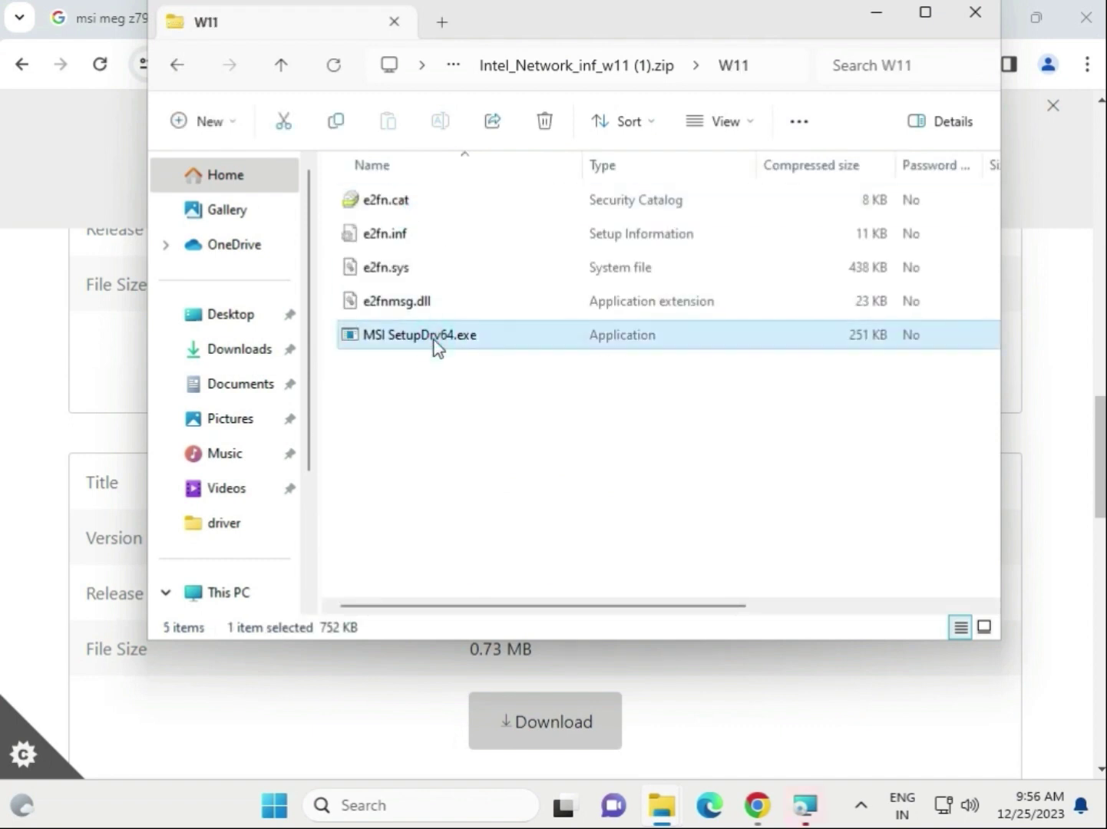
double_click(435, 343)
left_click(578, 439)
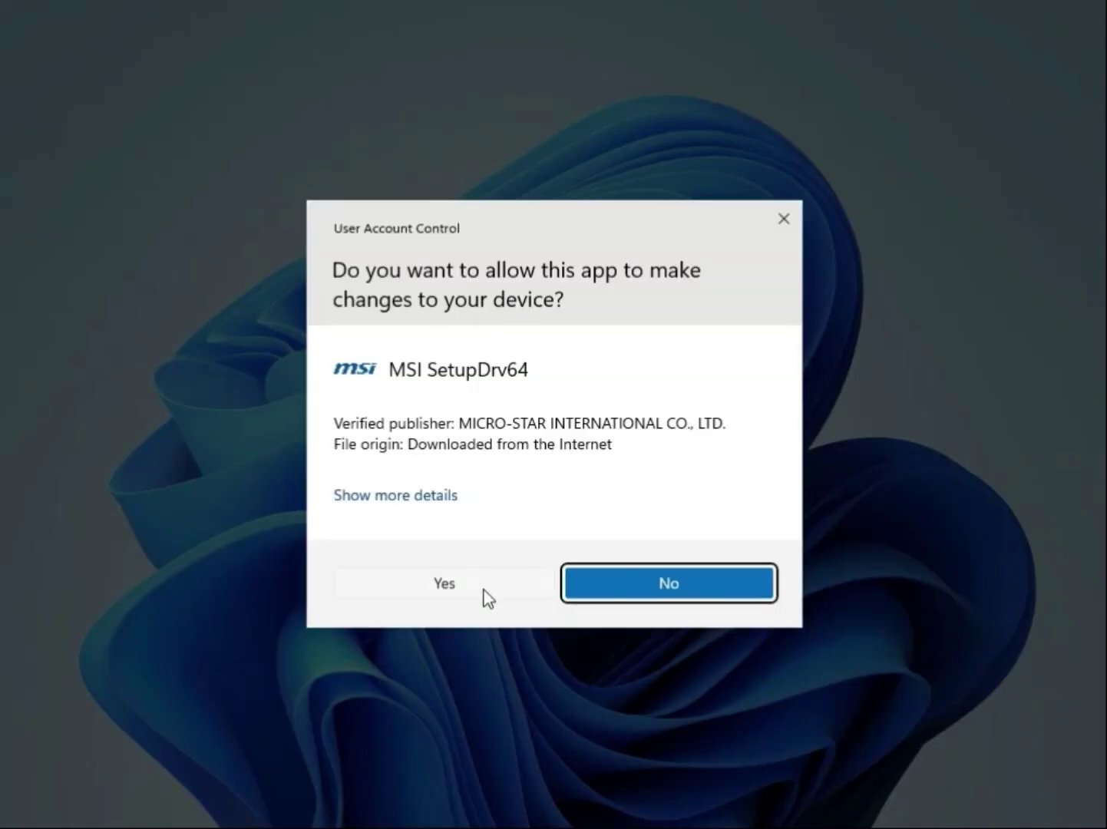
left_click(485, 591)
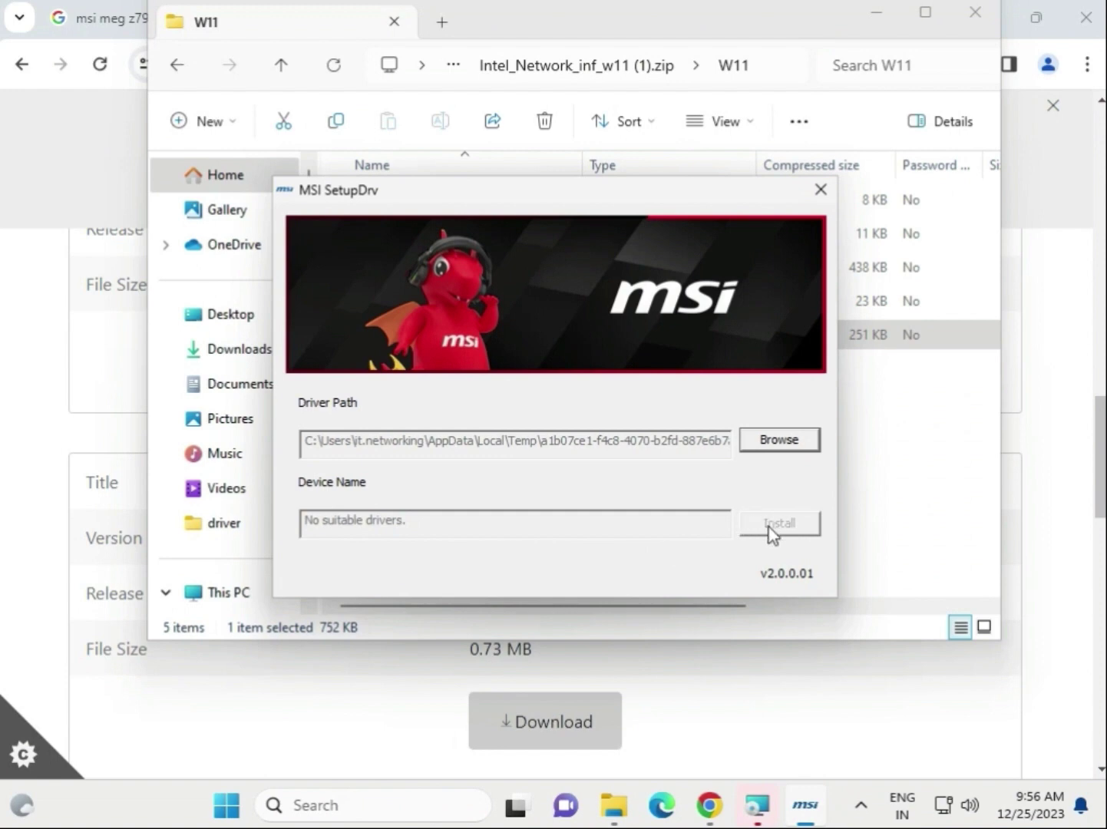
left_click(818, 191)
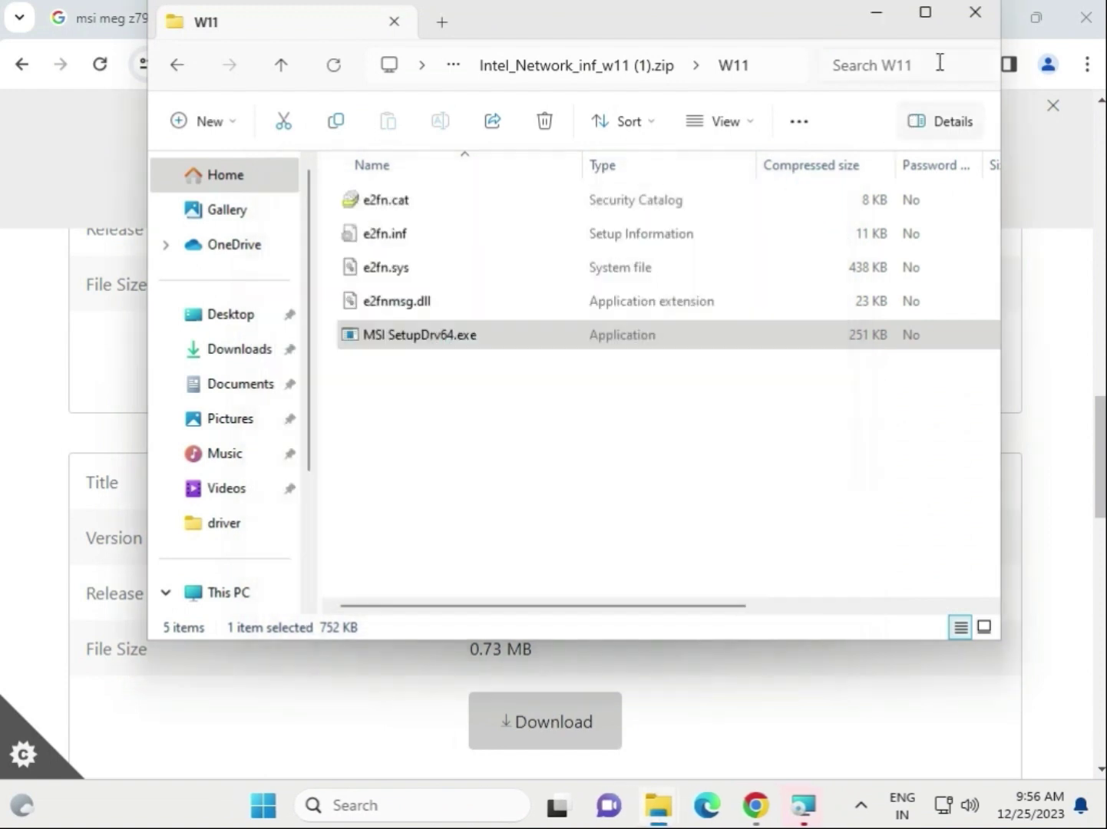
Back on the MSI page, show the On-Board SATA AHCI/RAID Drivers category
left_click(969, 17)
scroll(645, 370, "up", 4)
scroll(598, 375, "up", 4)
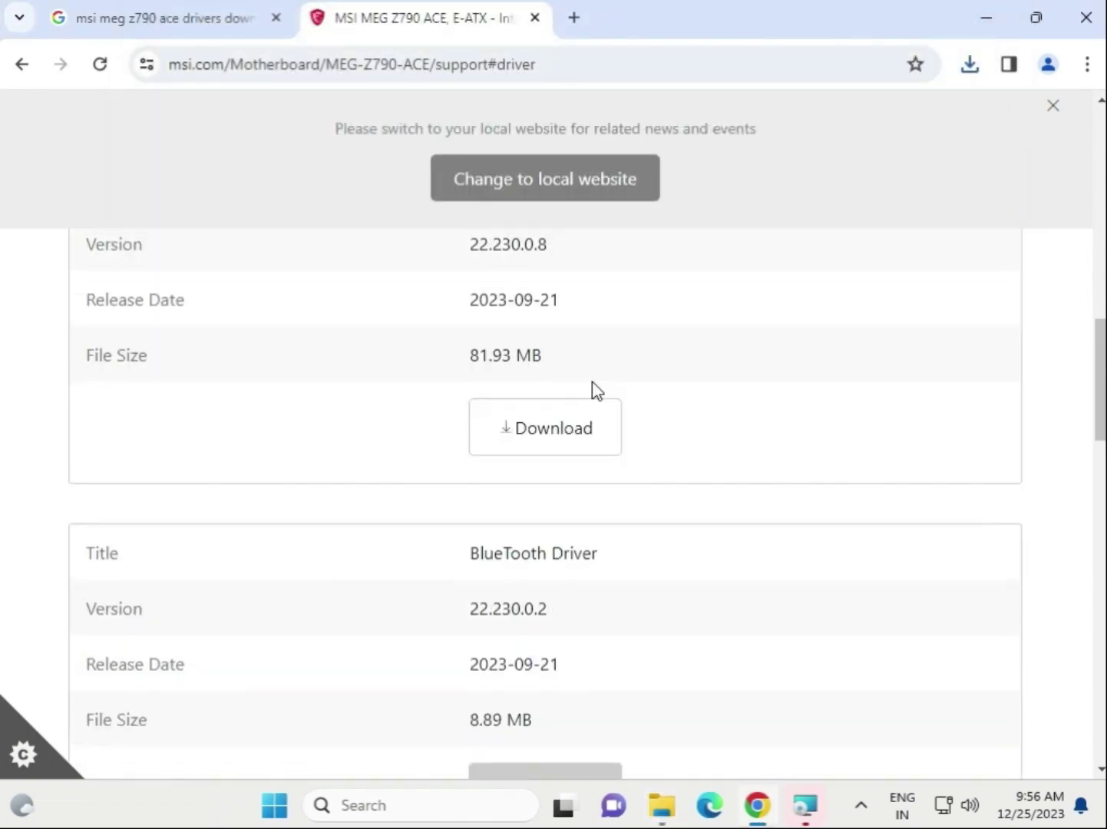
left_click(584, 324)
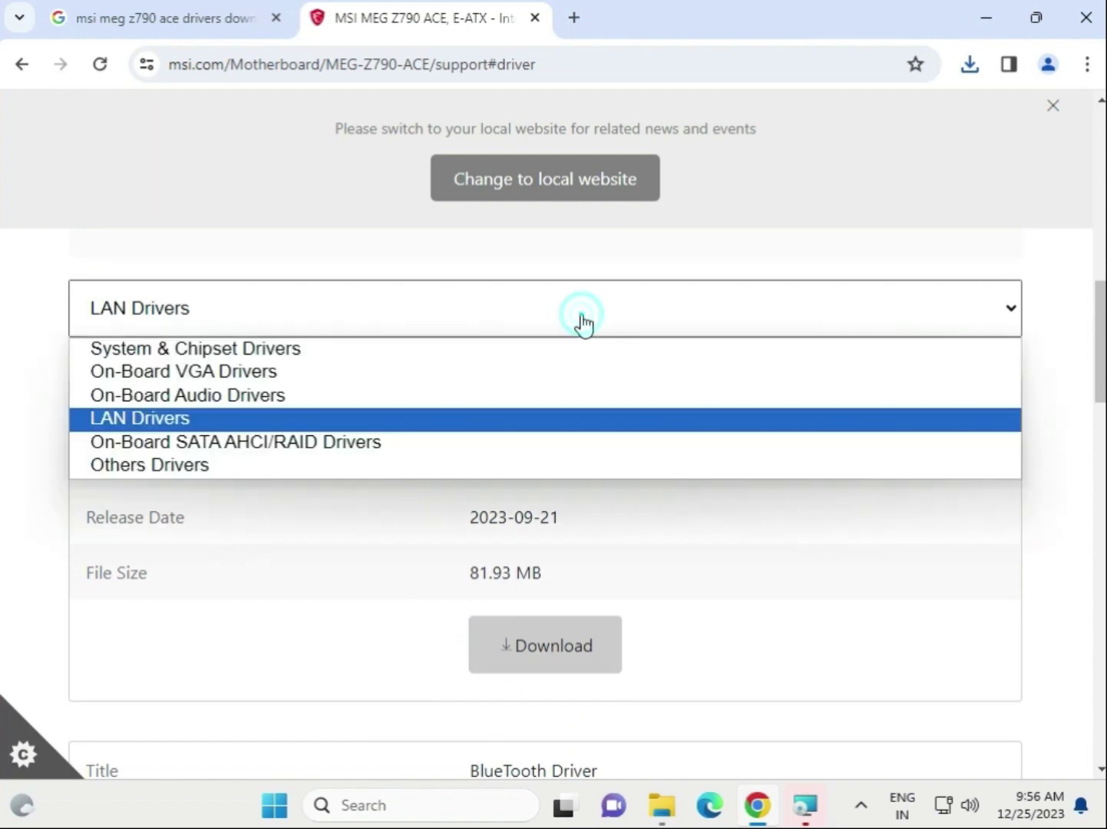
left_click(383, 443)
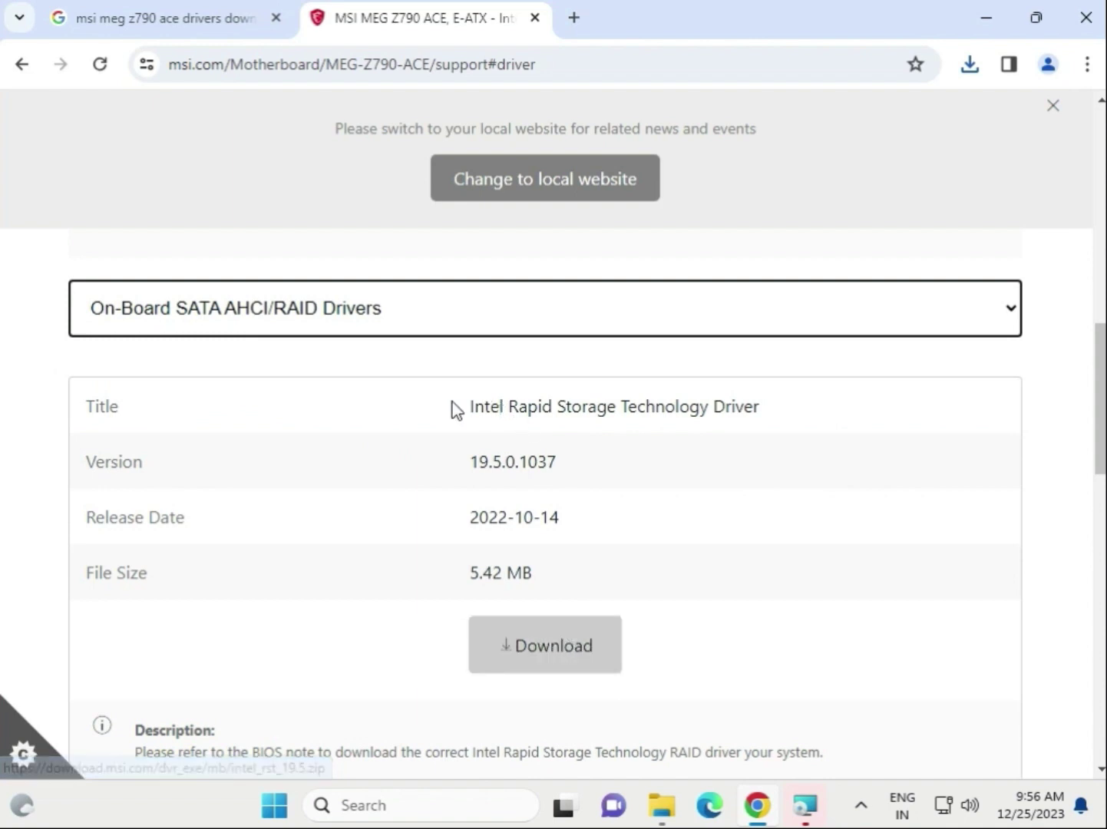
Switch to Others Drivers and browse Intel Dynamic Tuning Technology and Intel Serial IO Drivers
left_click(335, 318)
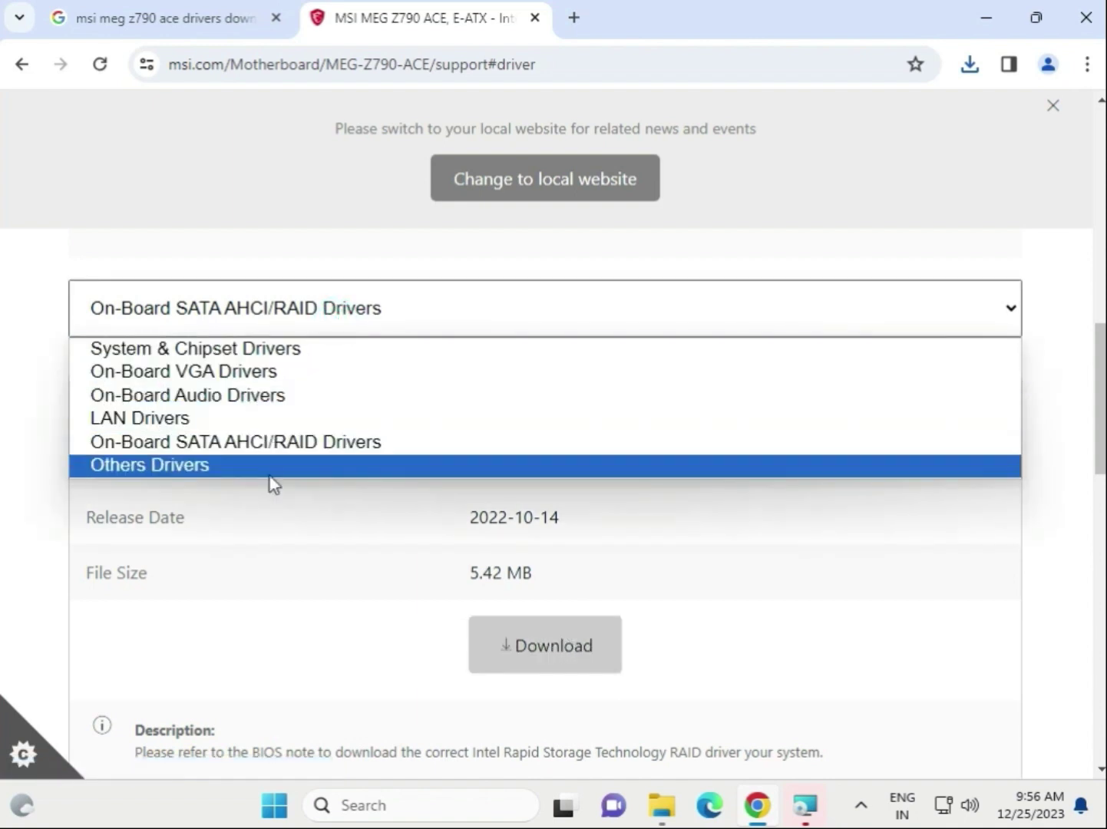
left_click(270, 470)
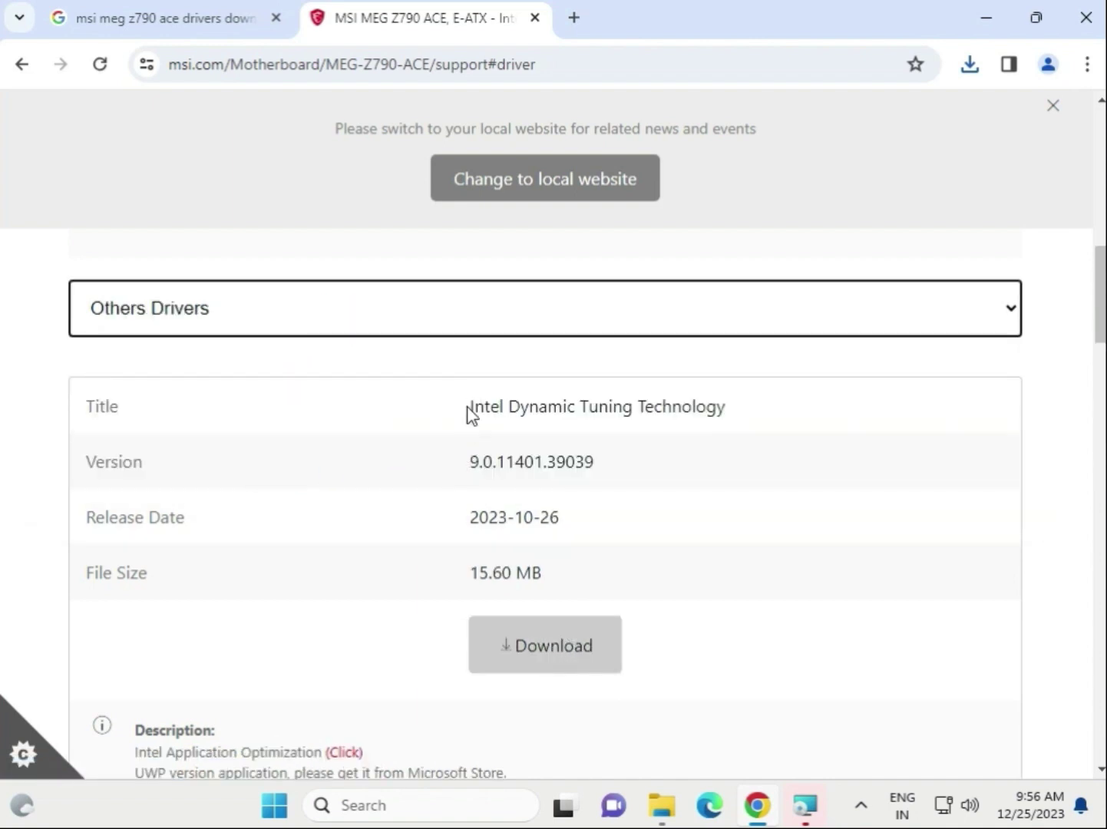
left_click_drag(469, 409, 729, 462)
scroll(699, 513, "down", 4)
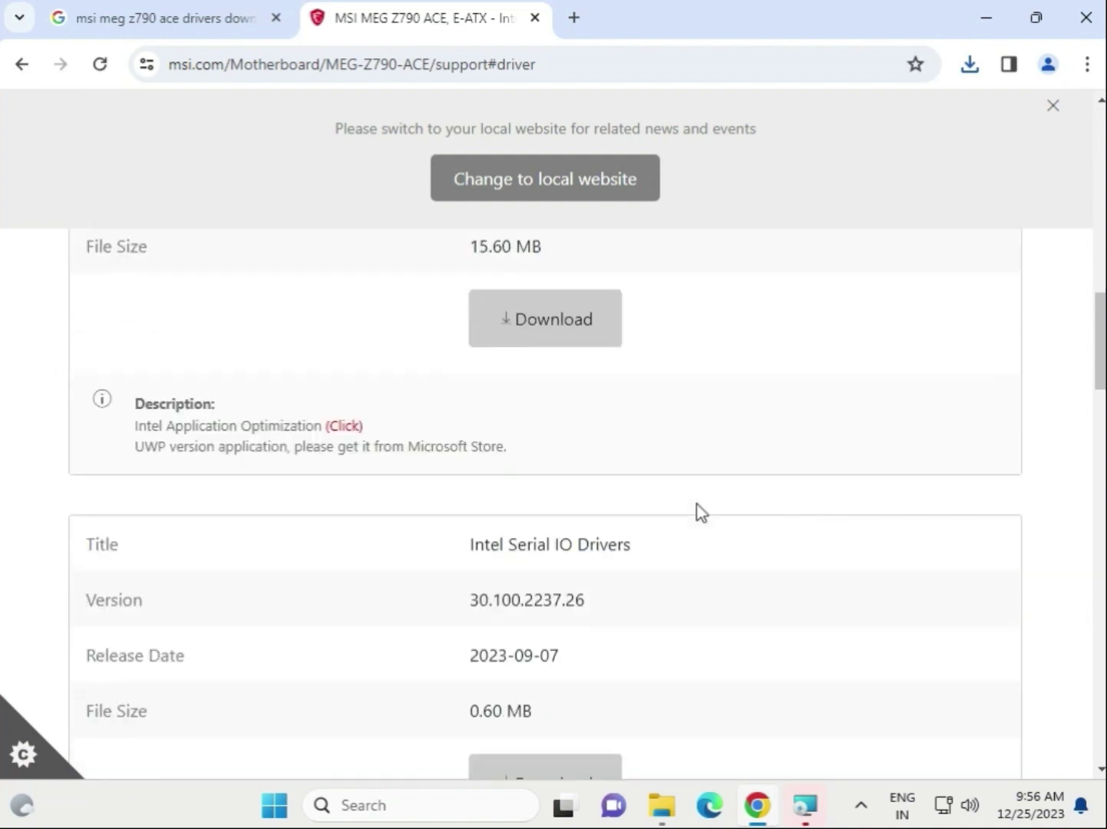
left_click_drag(661, 550, 467, 551)
scroll(465, 553, "up", 5)
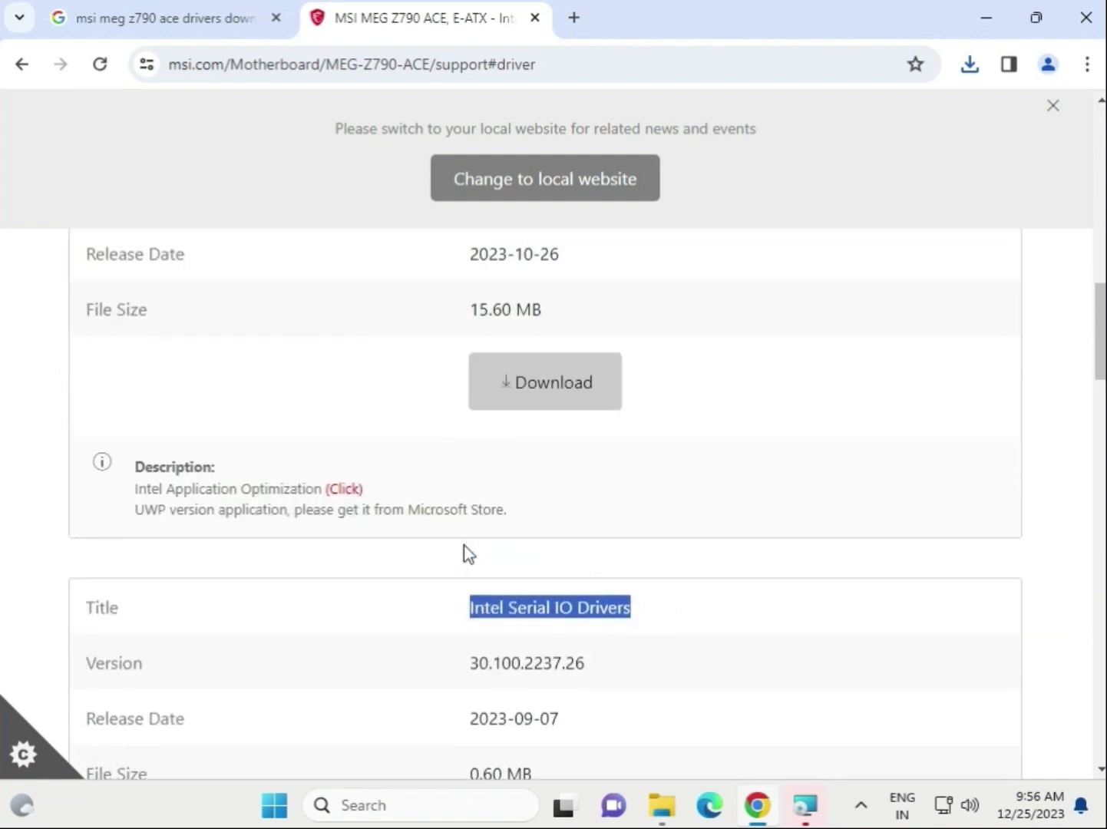
left_click(386, 433)
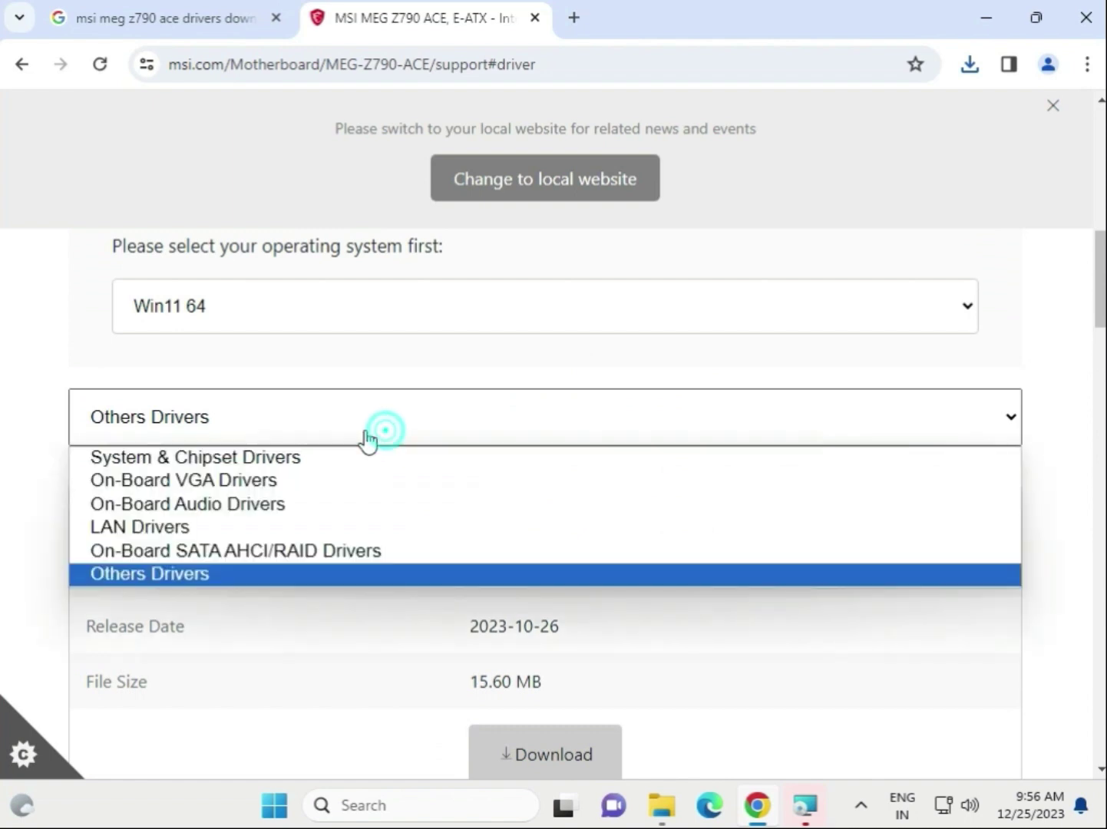
Switch the download type to Firmware and download the LED Firmware user Manual
left_click(356, 366)
scroll(356, 366, "up", 1)
left_click(363, 261)
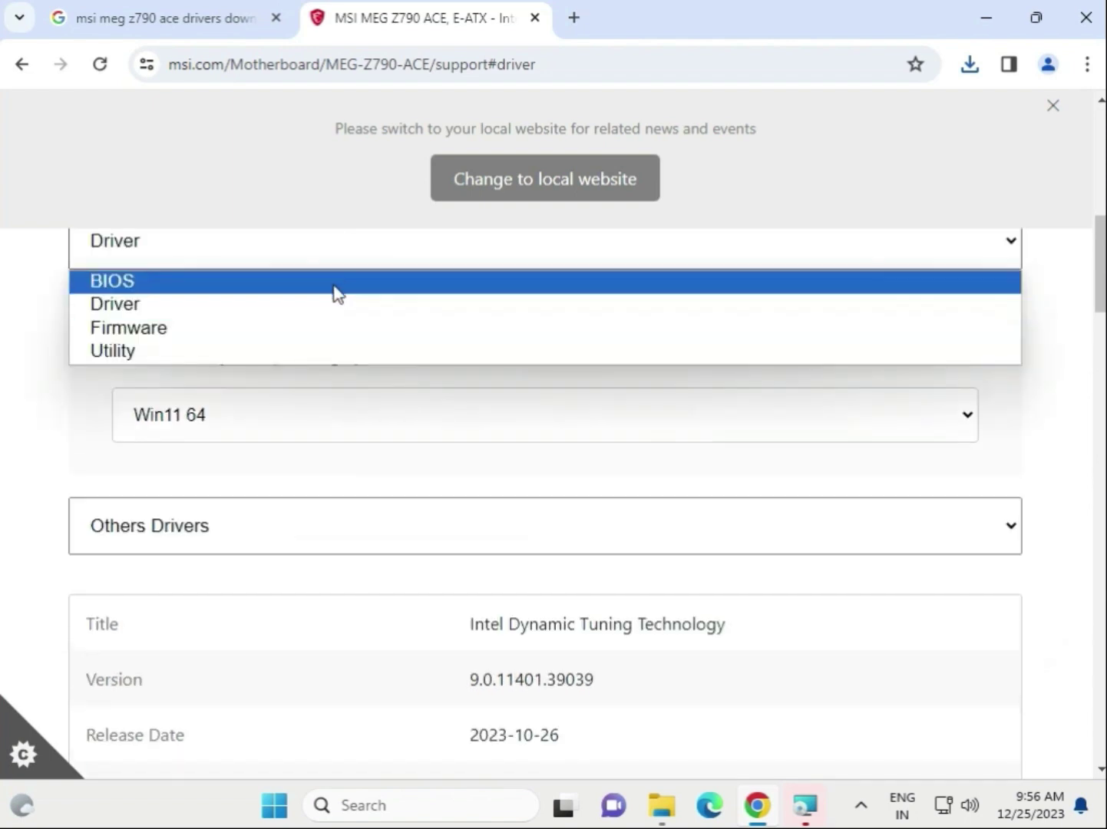
left_click(319, 328)
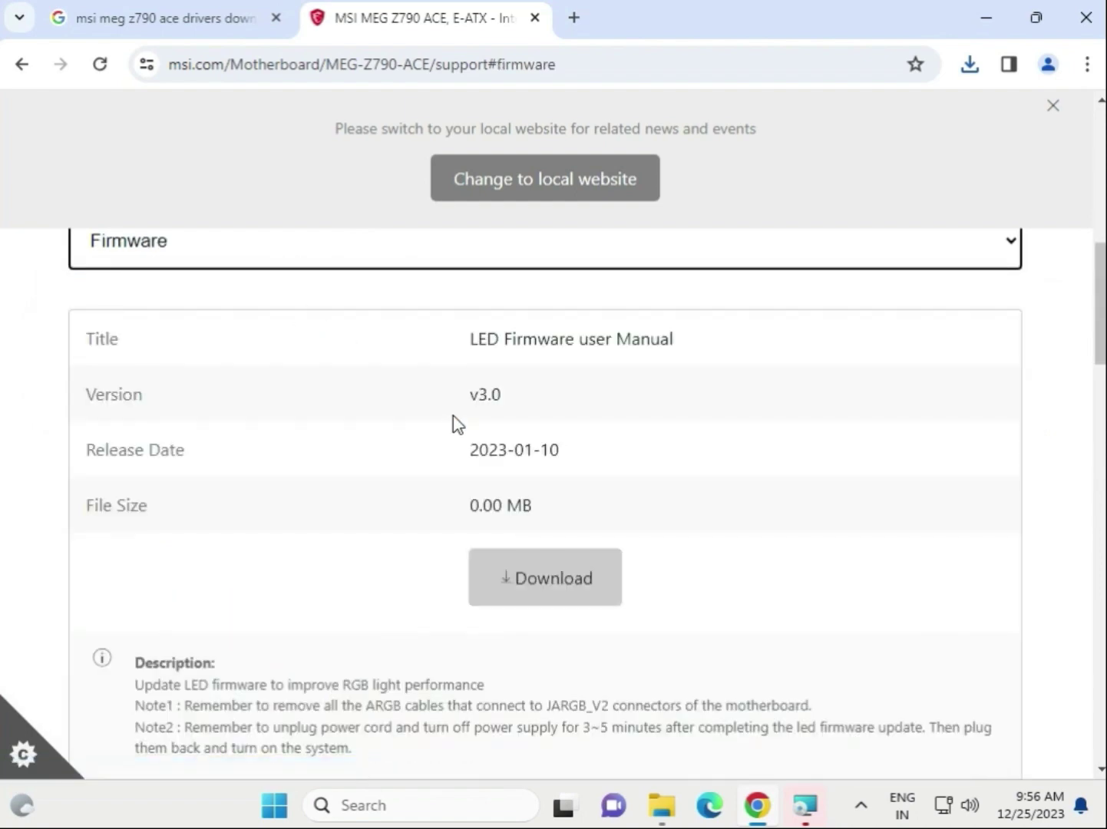
left_click(528, 585)
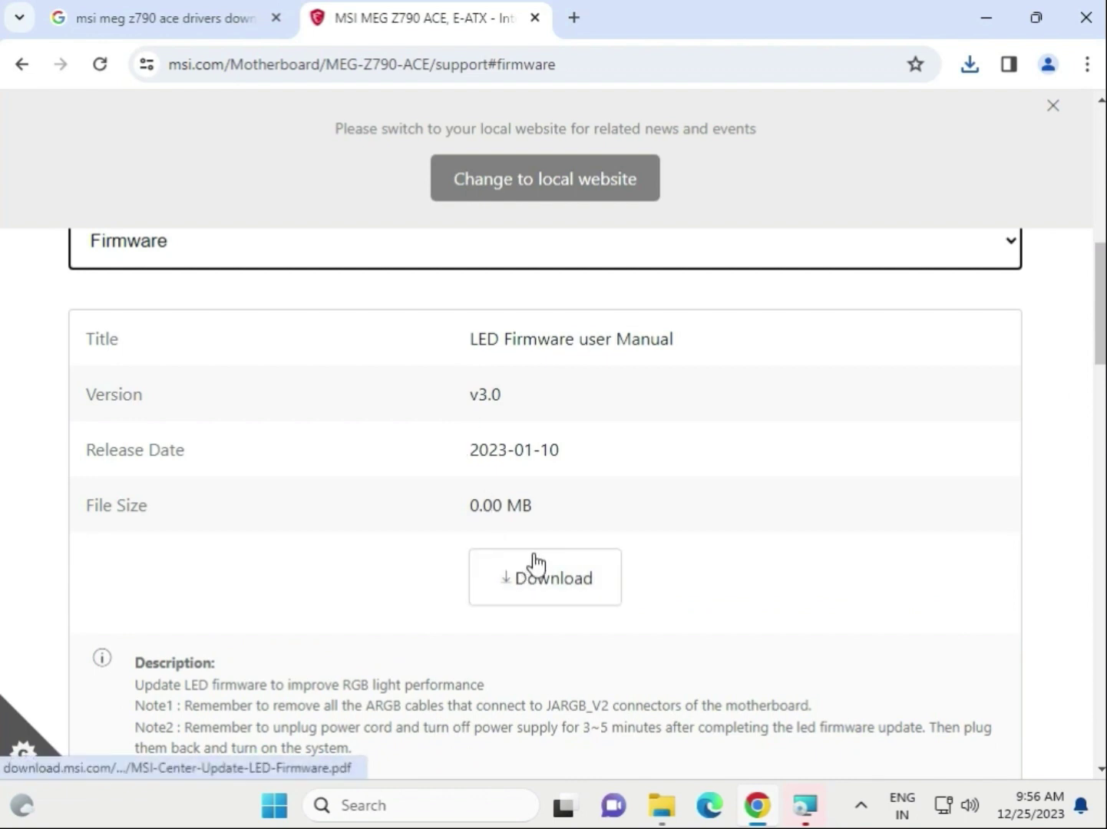
Switch to BIOS downloads and find the AMI BIOS 7D86v17 entry's release date
left_click(284, 245)
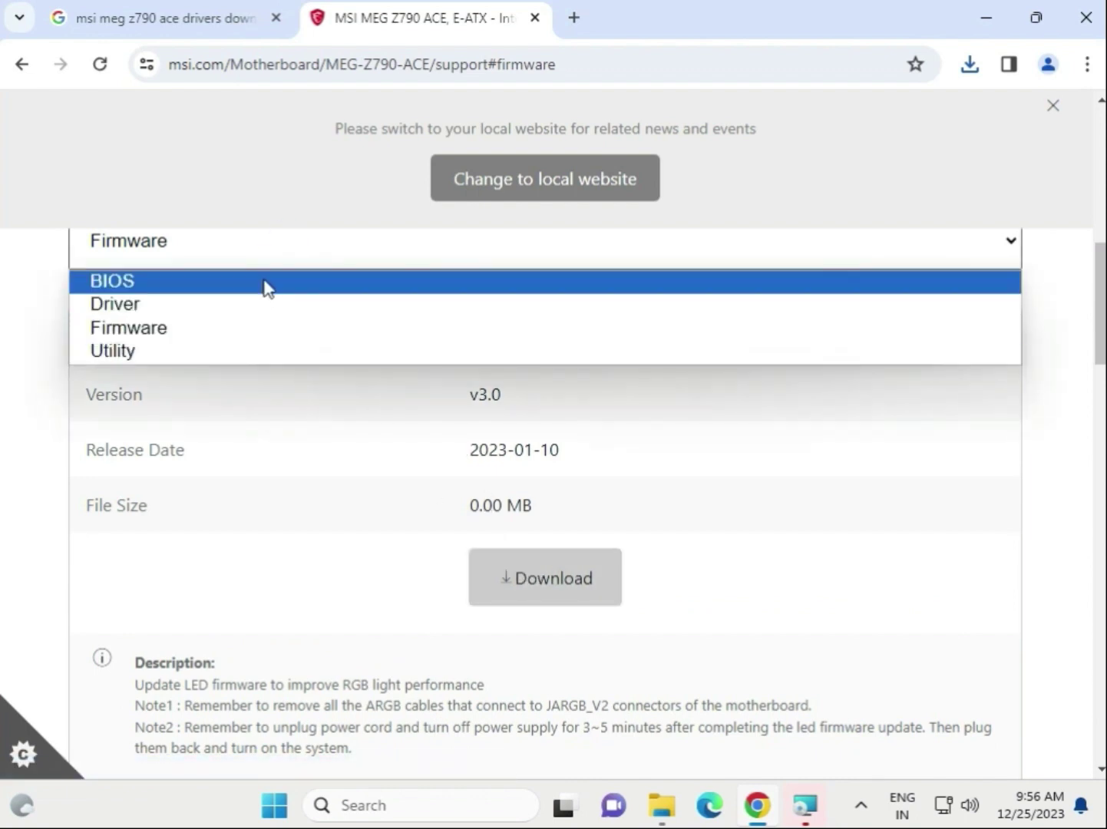
left_click(264, 284)
scroll(614, 553, "down", 1)
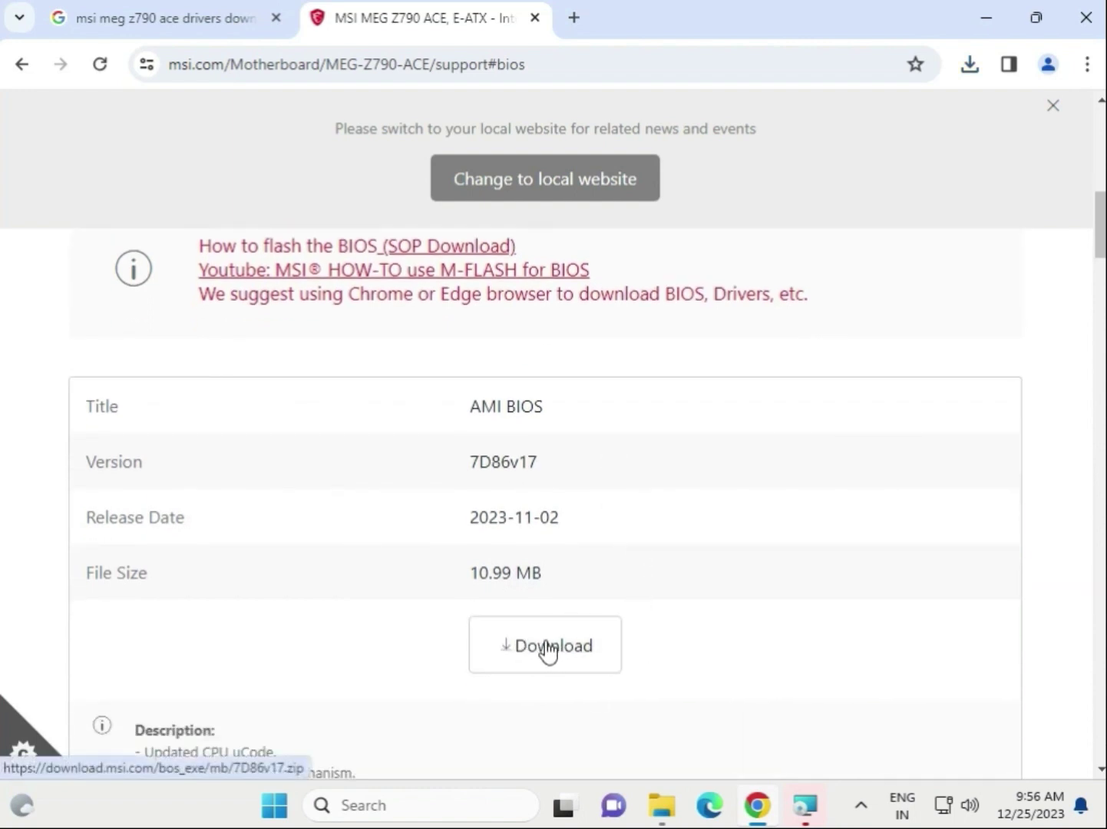
scroll(661, 647, "down", 3)
scroll(662, 641, "up", 3)
left_click_drag(570, 518, 480, 516)
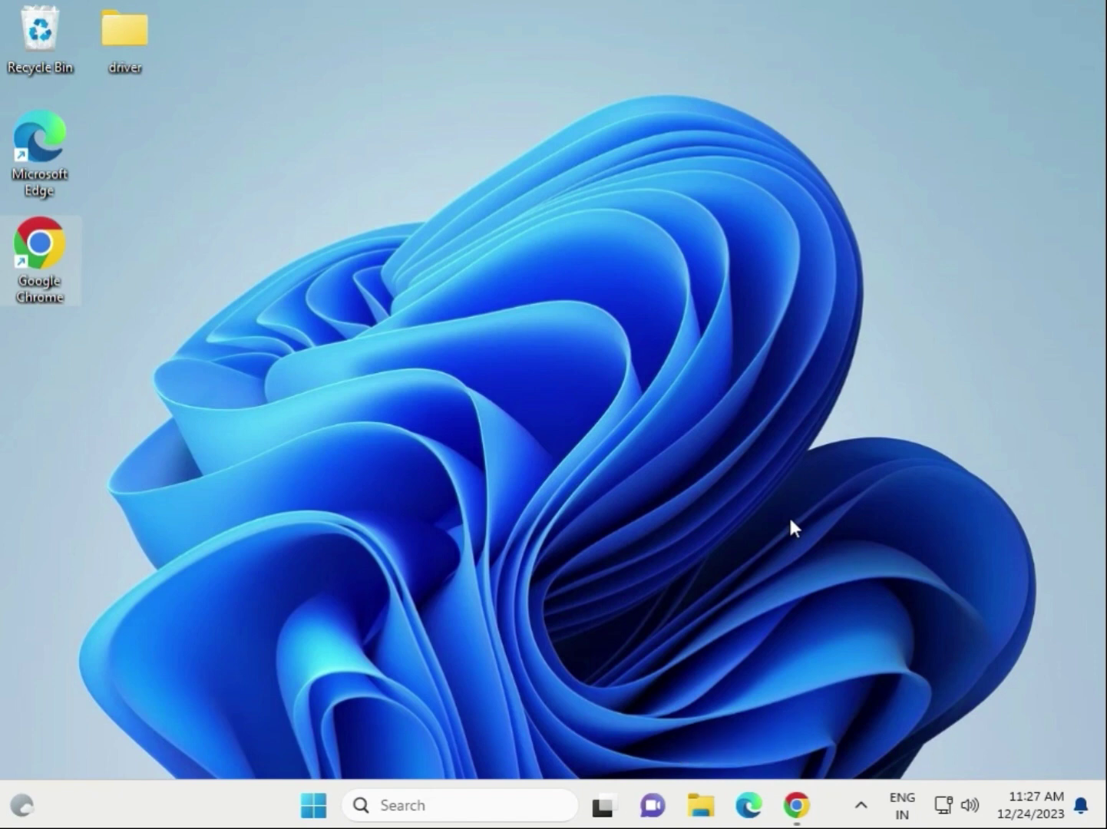
Open the Downloads folder in a new File Explorer window
left_click(695, 805)
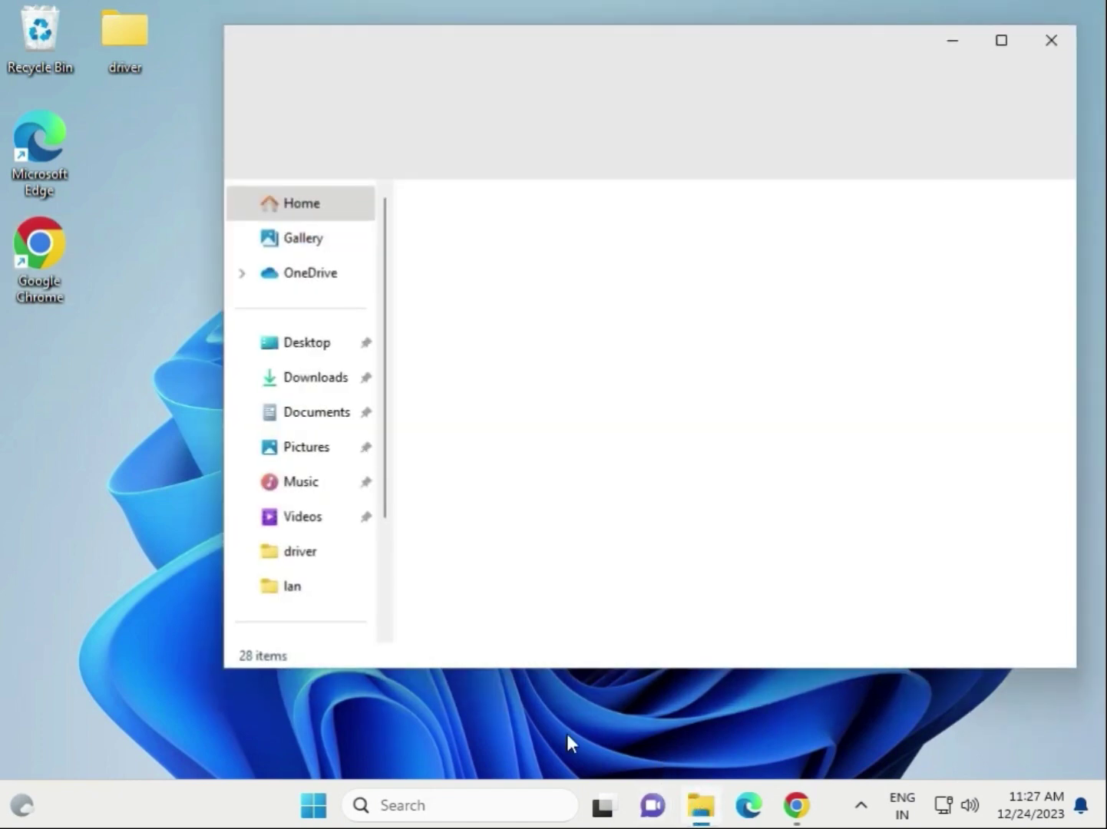
scroll(300, 534, "down", 3)
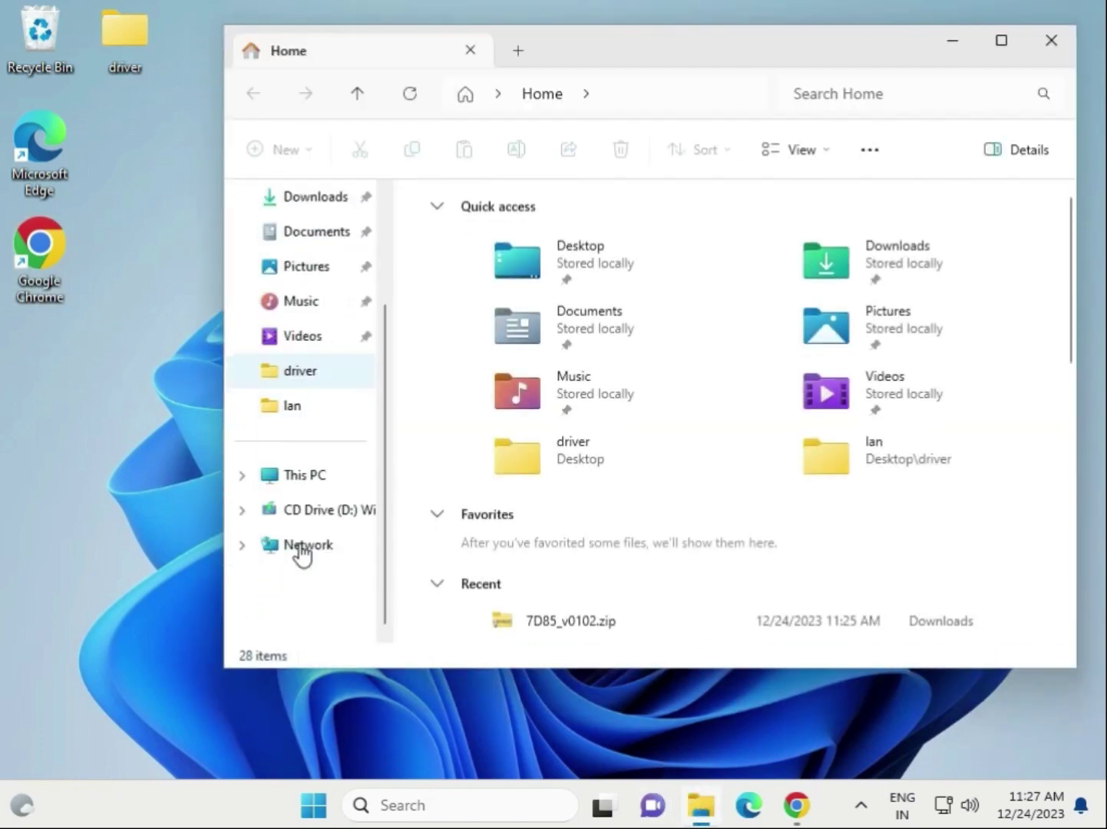
left_click(316, 479)
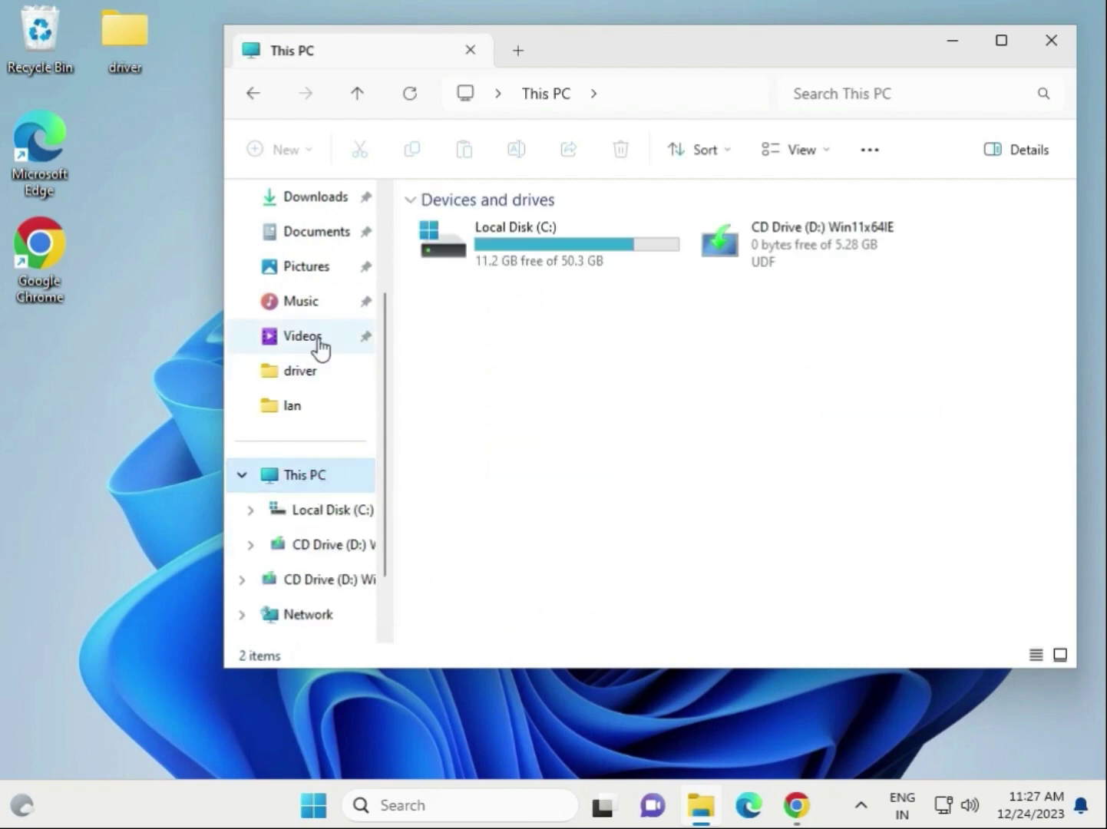
left_click(322, 205)
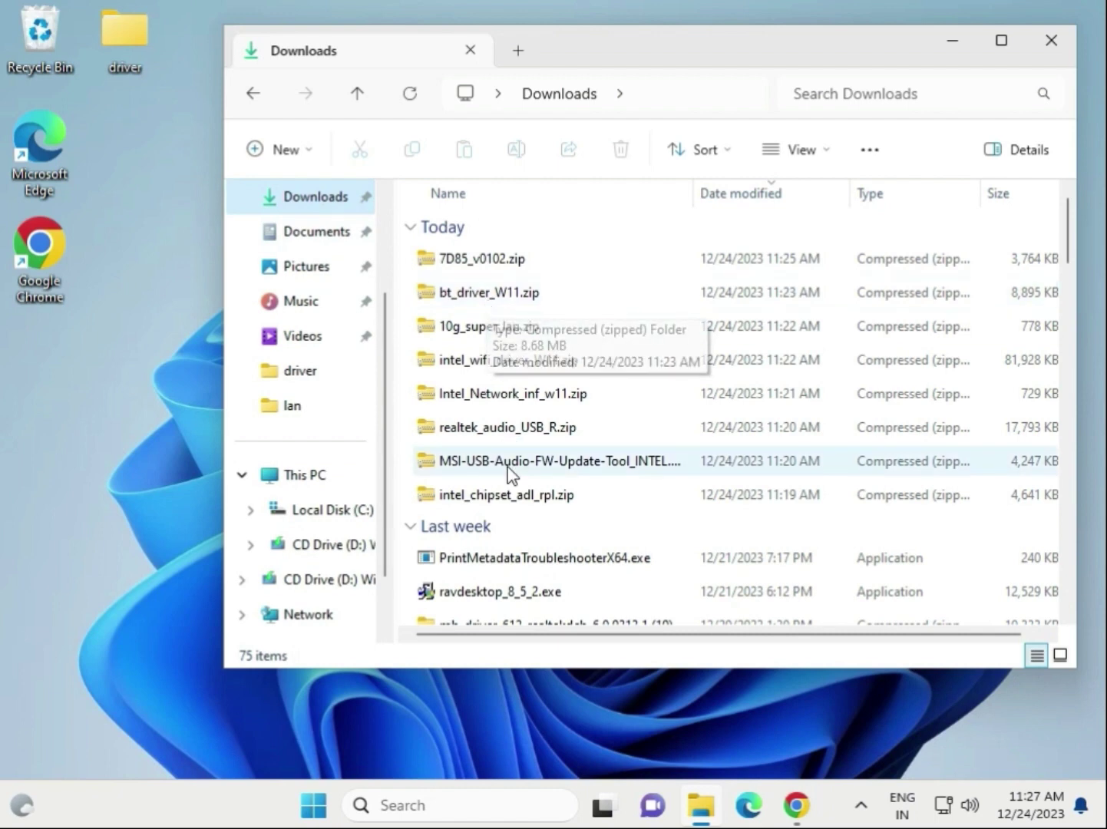
Copy today's eight driver zips, from intel_chipset_adl_rpl.zip on, and open the desktop driver folder
left_click(507, 495)
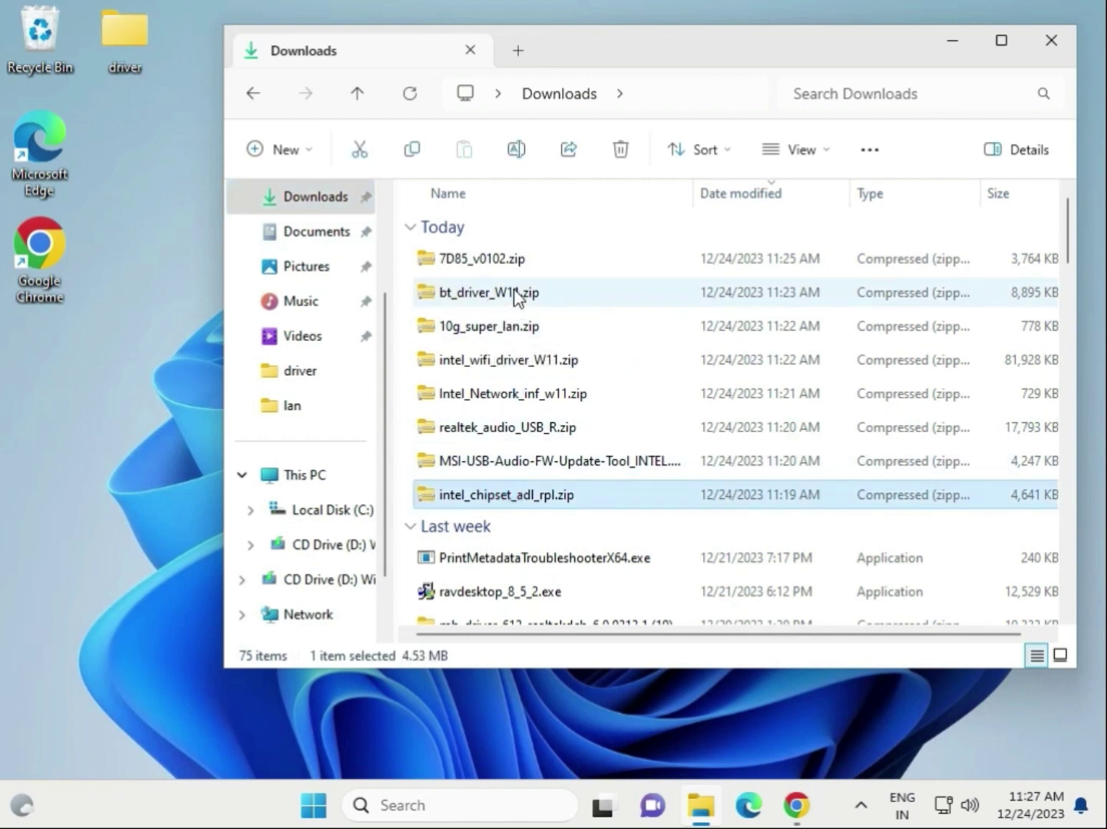
left_click(522, 260, "shift")
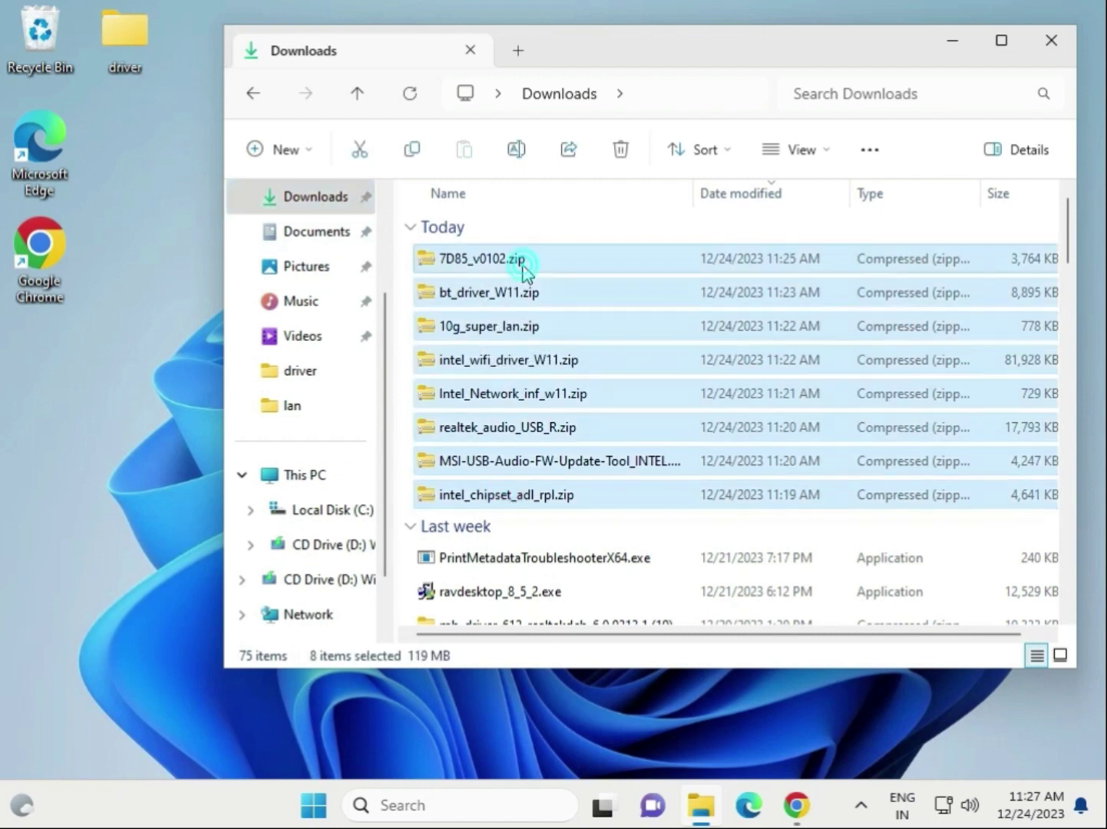
right_click(549, 333)
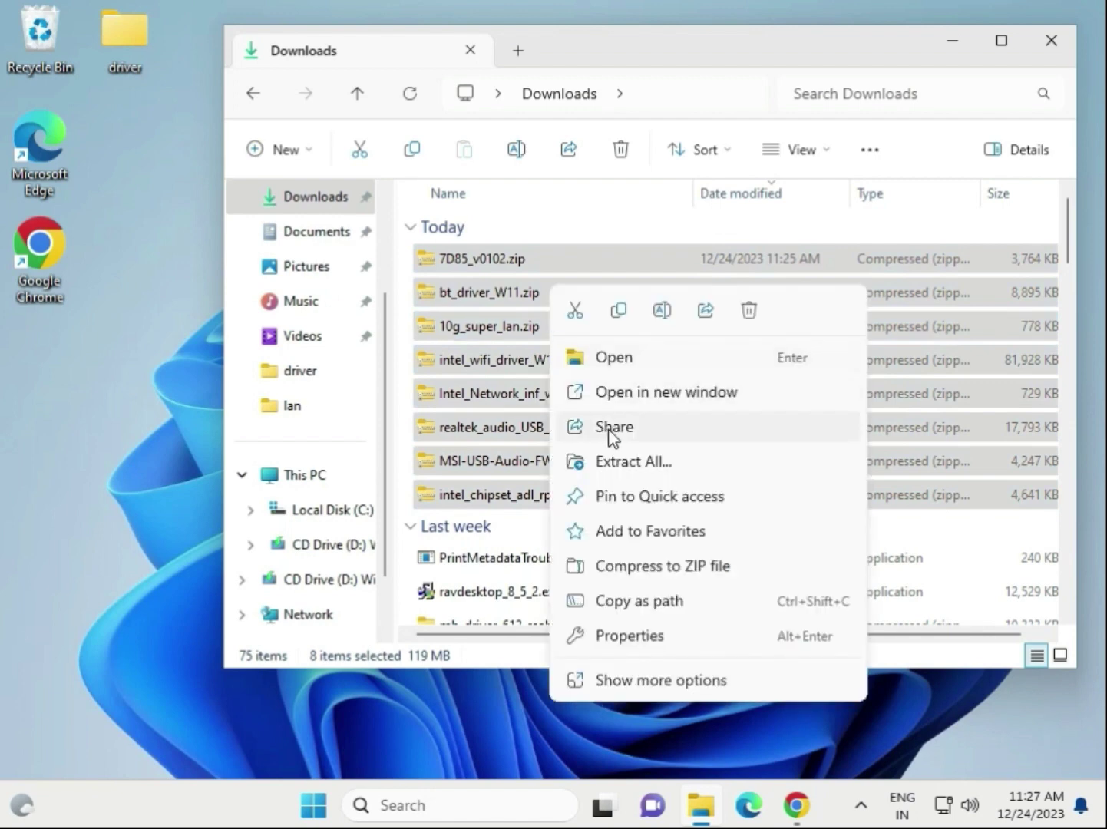
left_click(617, 315)
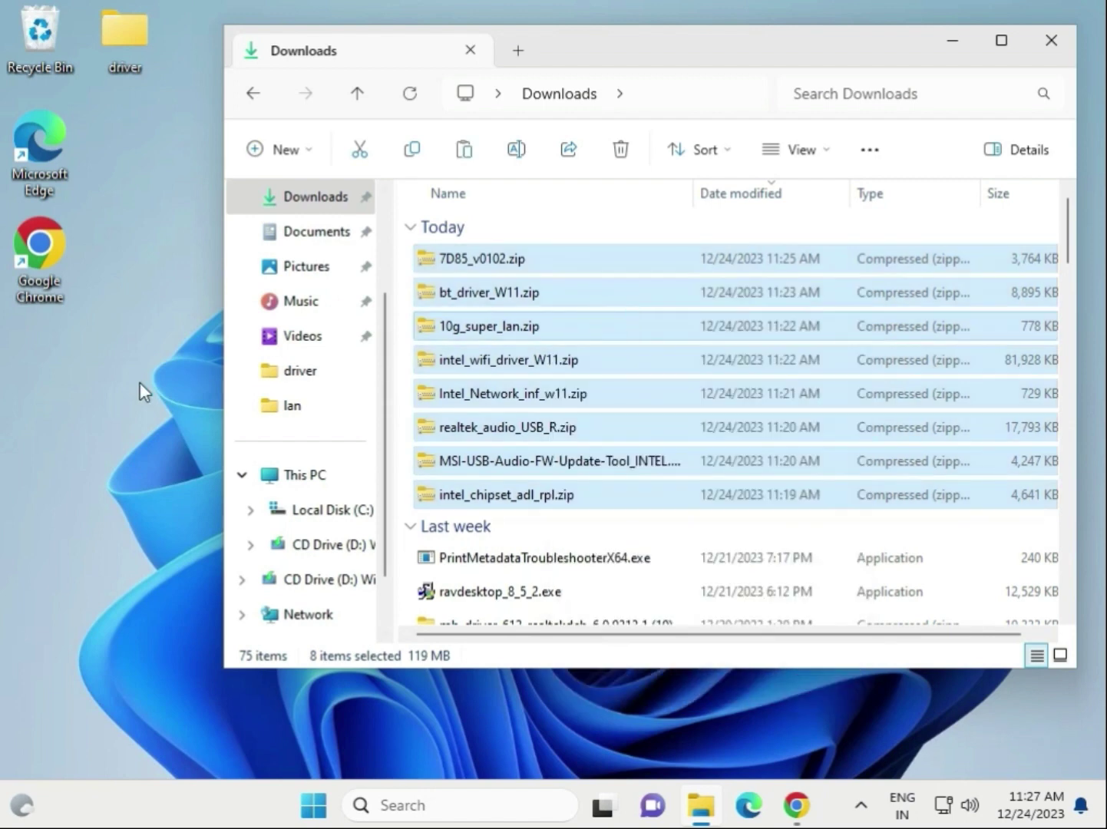
double_click(129, 44)
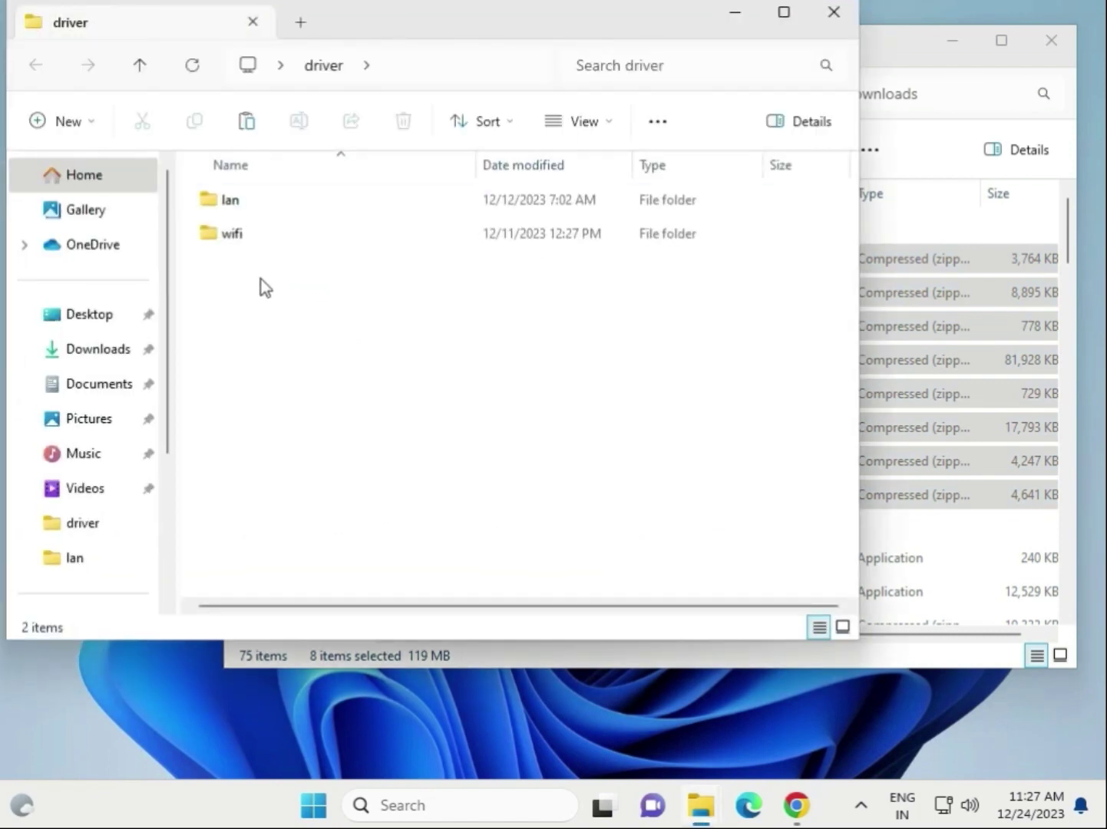
Delete the old lan and wifi folders and paste the eight driver zips into driver
key("ctrl+a")
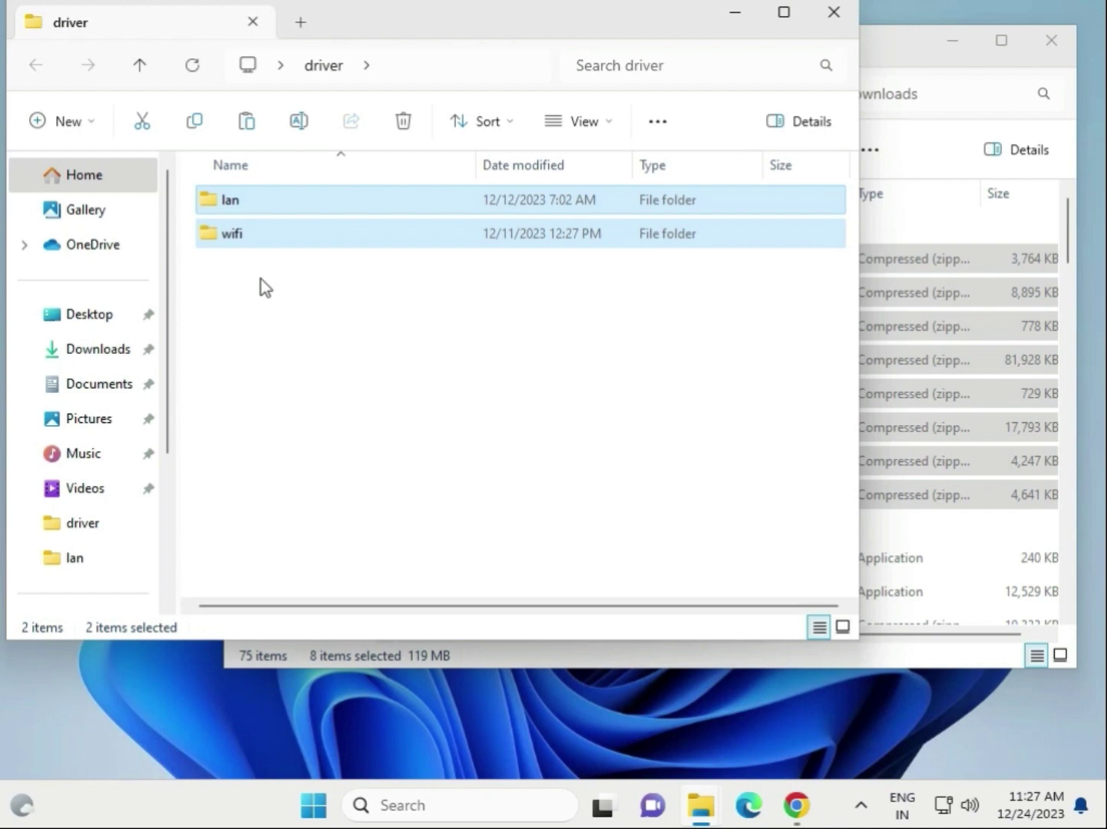
key("Delete")
right_click(293, 331)
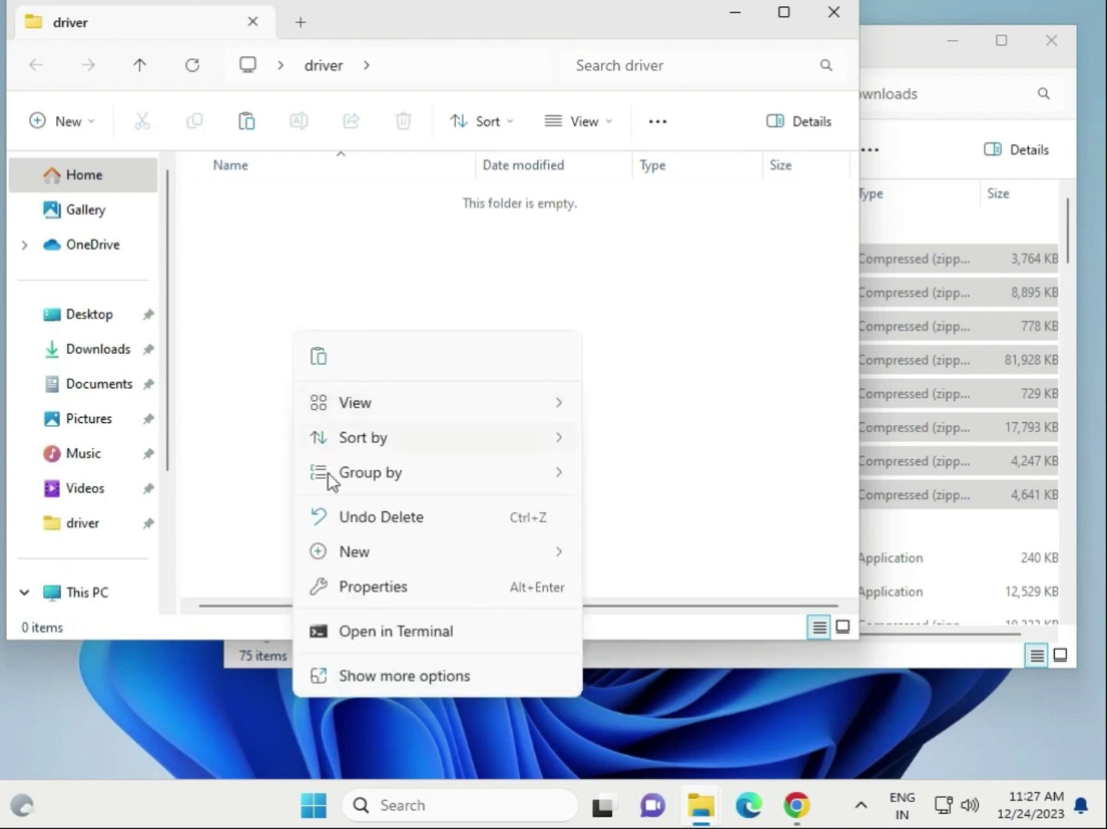
left_click(328, 361)
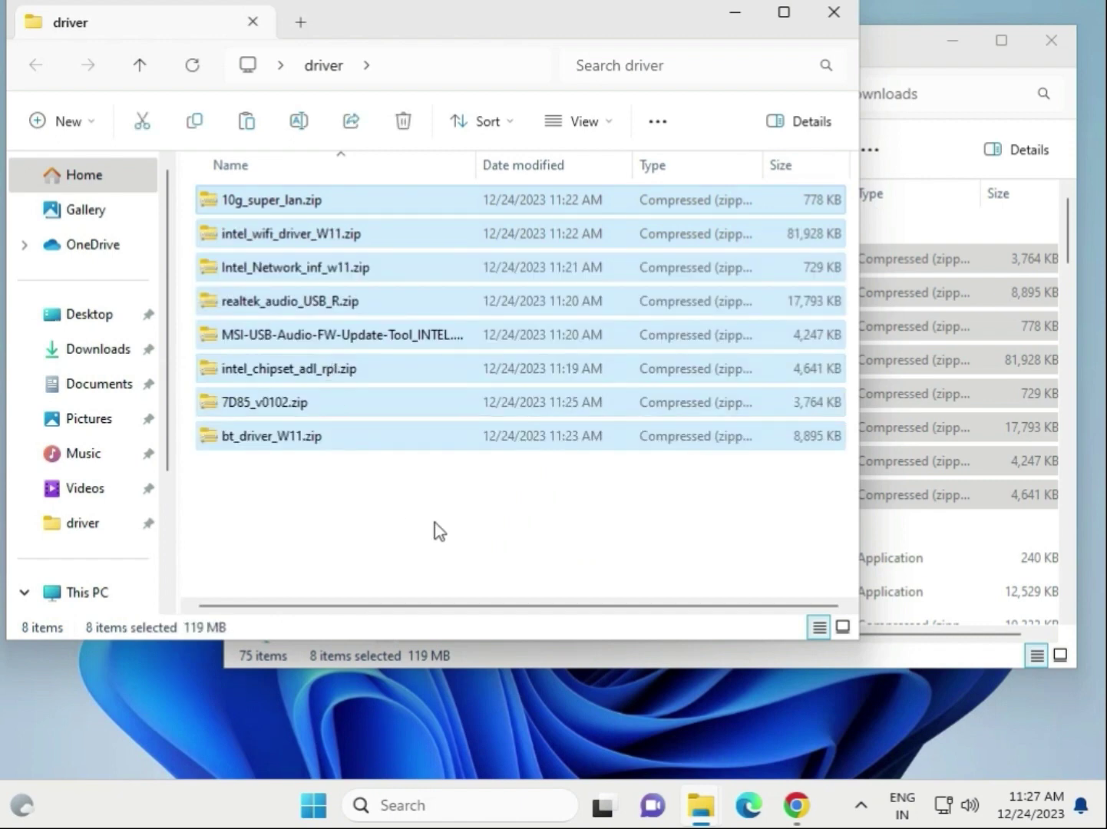
left_click(460, 505)
left_click(308, 204)
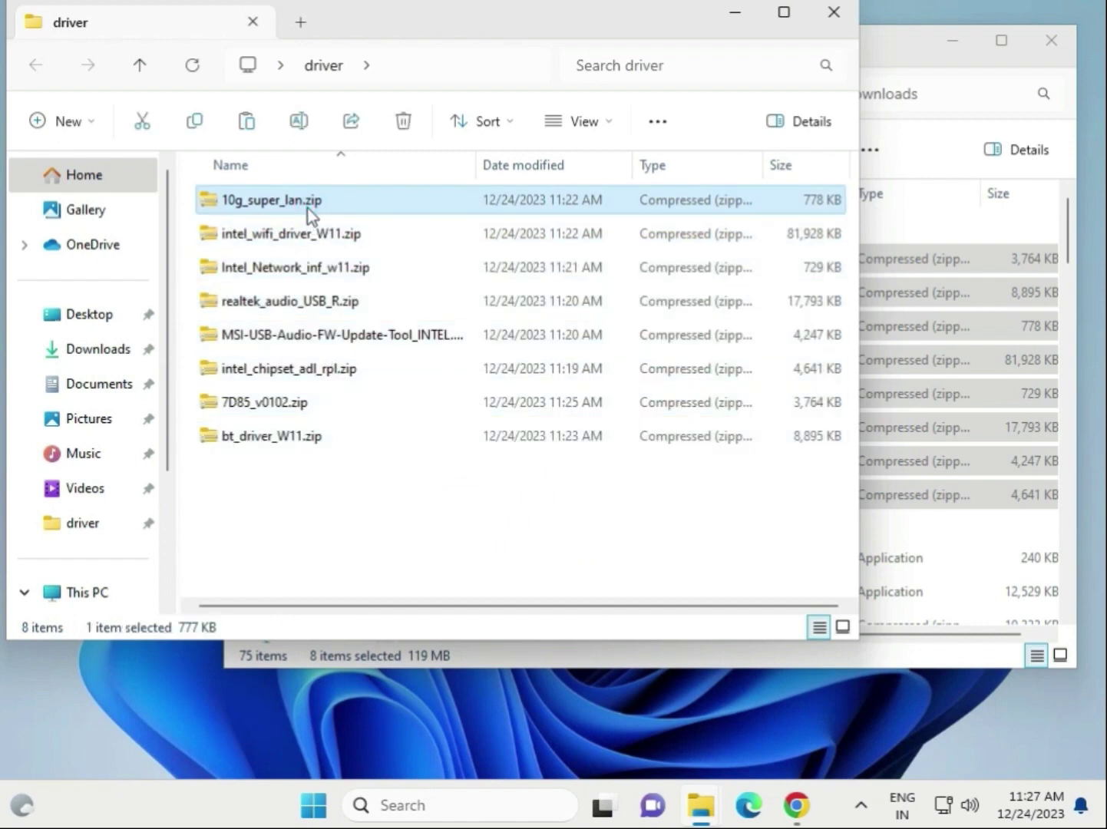
Extract 10g_super_lan.zip into Desktop\driver, creating the 10G SUPER LAN Drivers folder
right_click(314, 204)
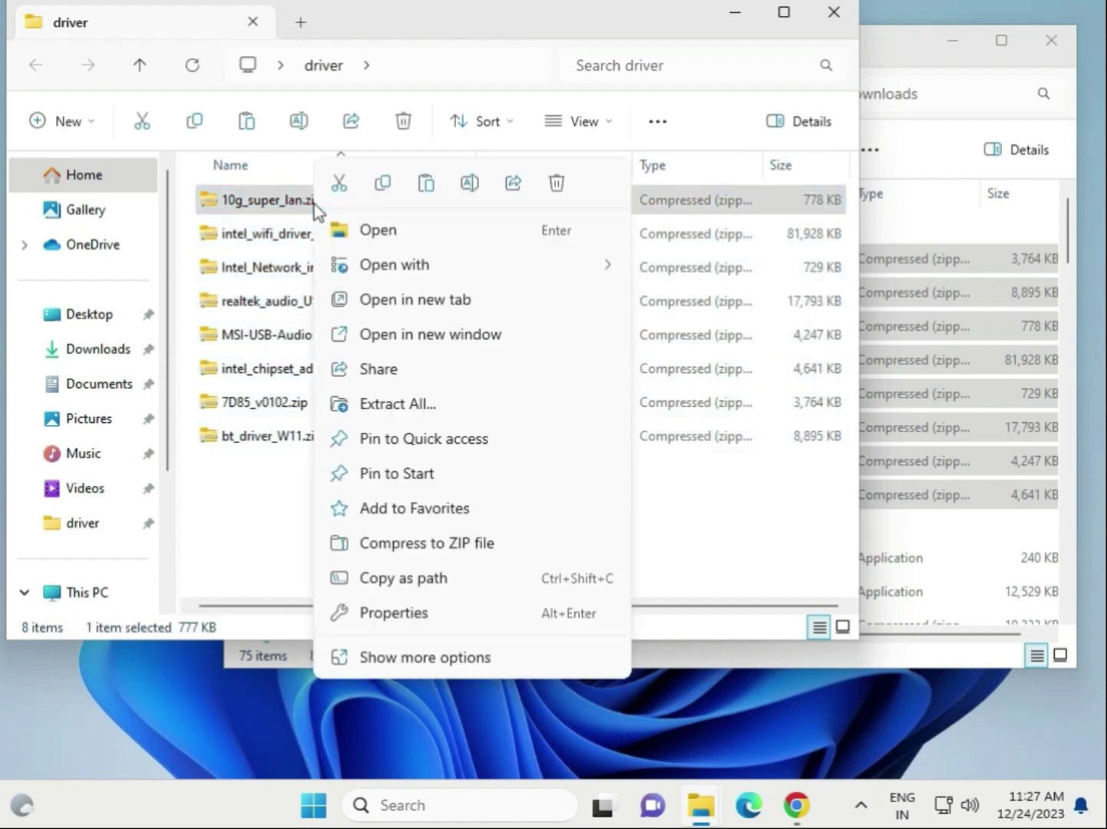
left_click(386, 657)
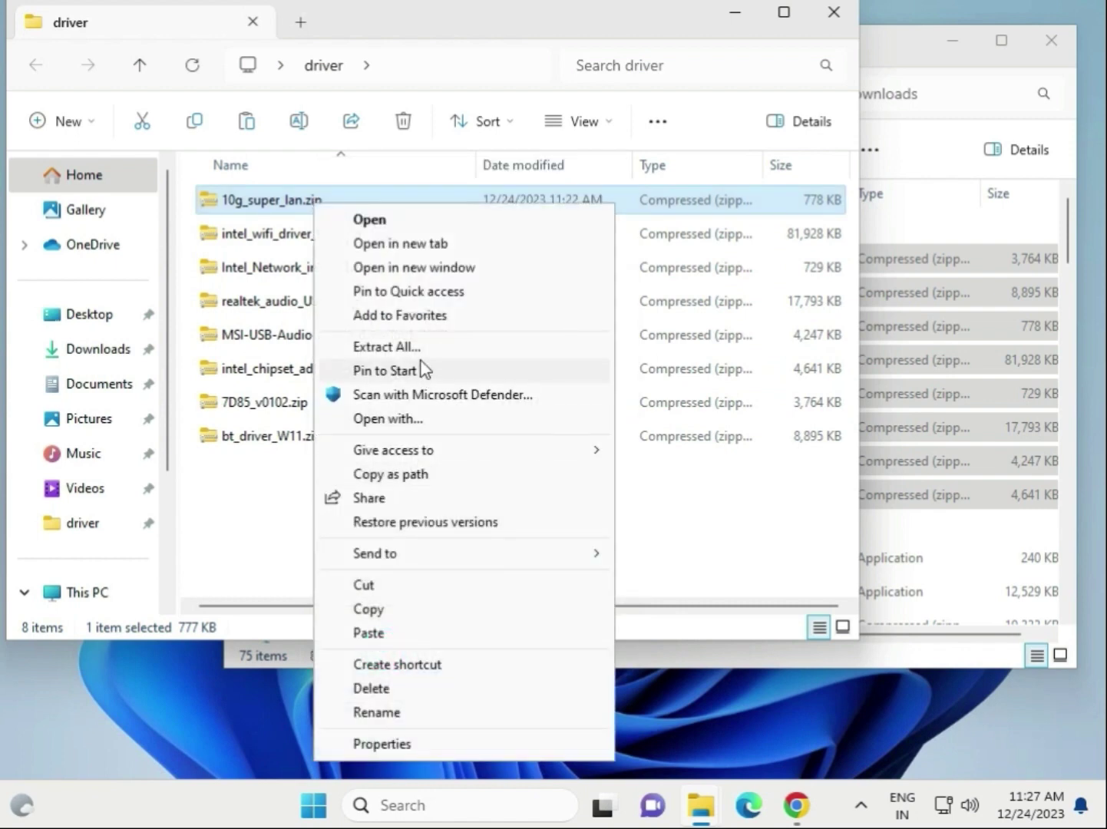
left_click(432, 347)
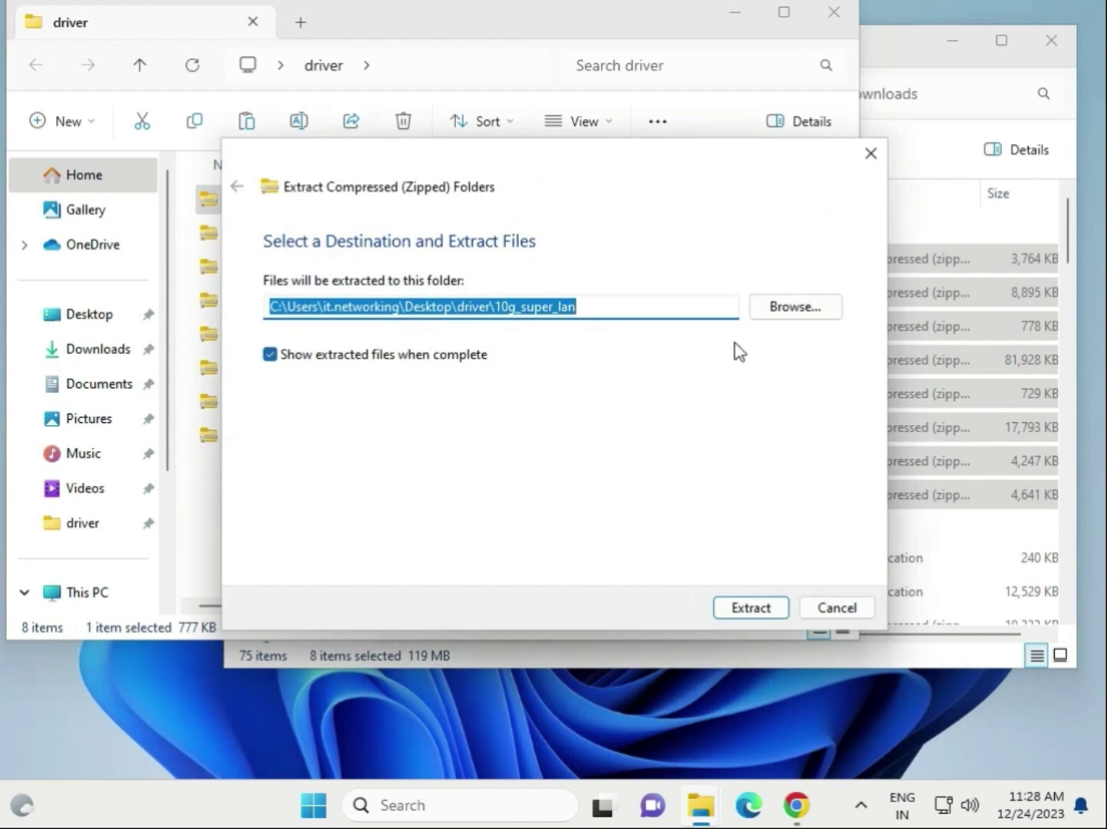
left_click(795, 315)
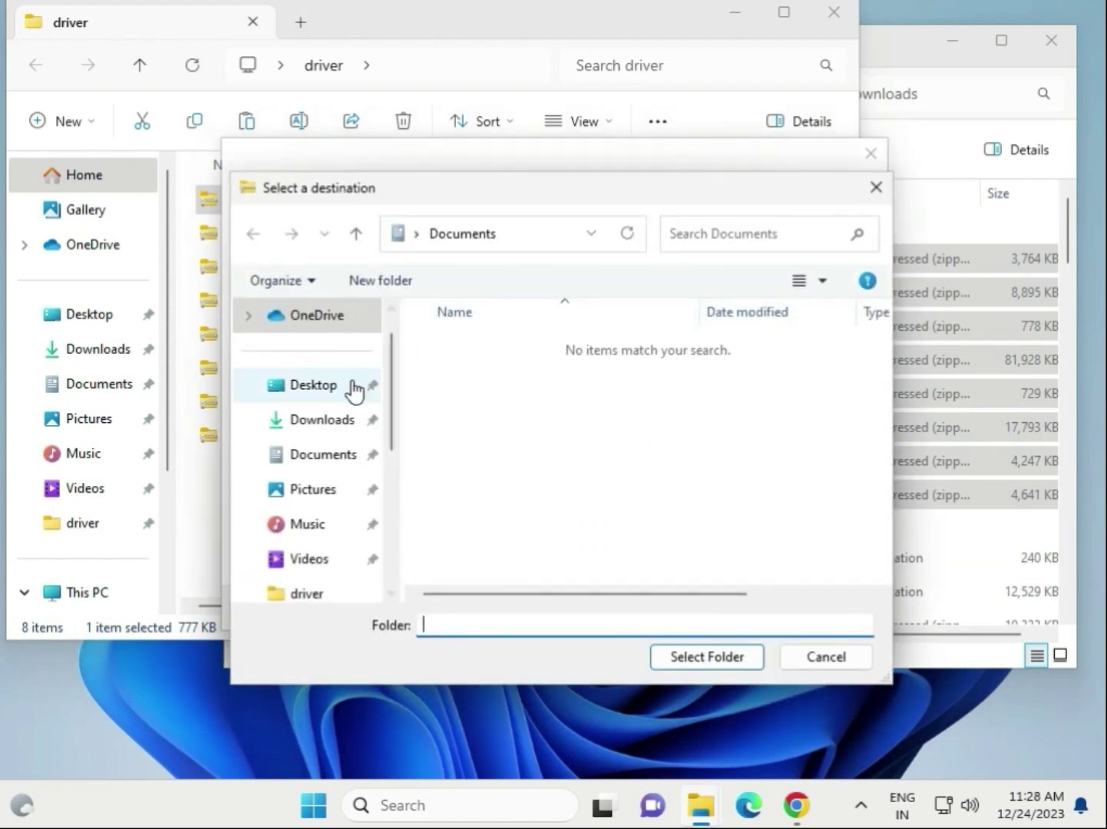
left_click(329, 386)
double_click(469, 352)
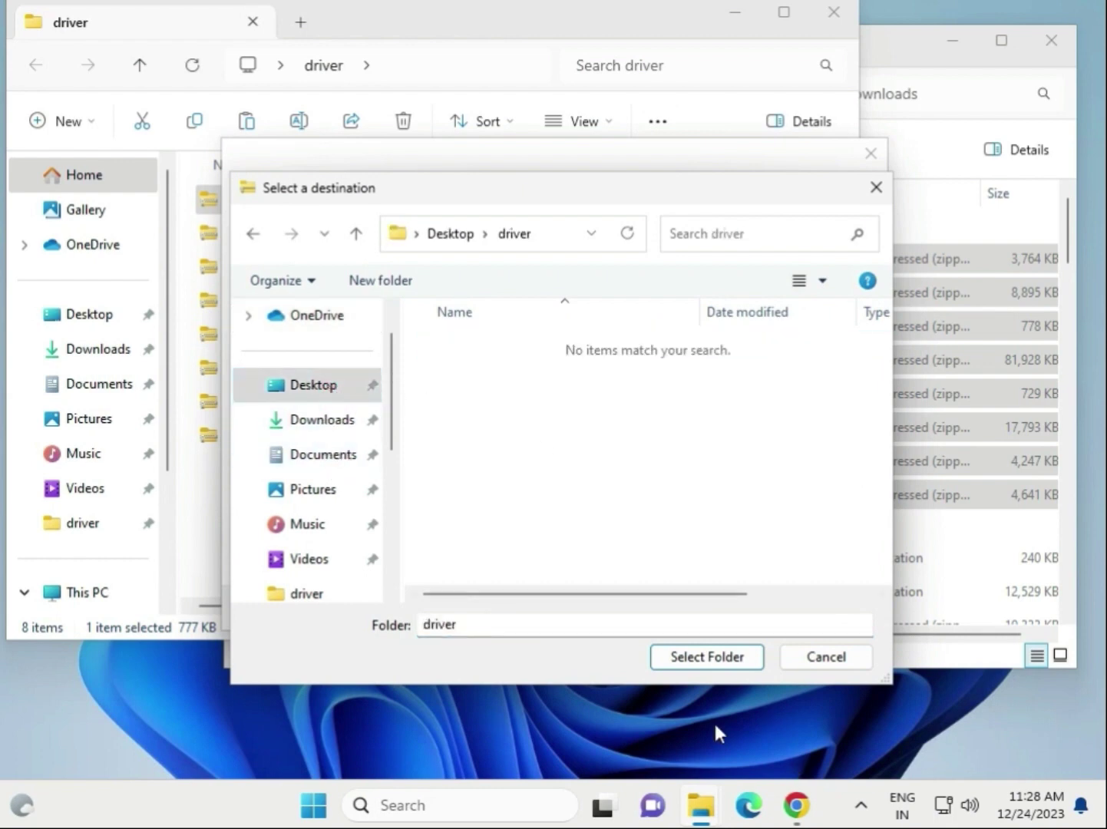
left_click(707, 657)
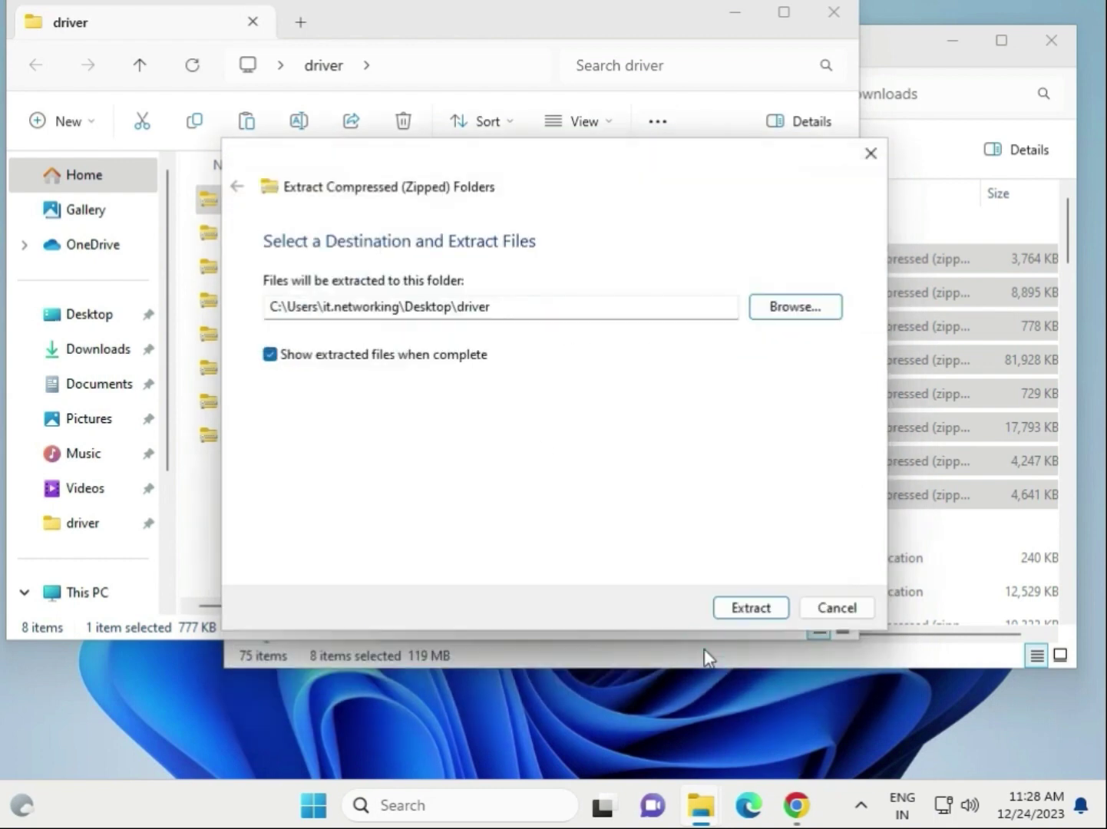
left_click(747, 613)
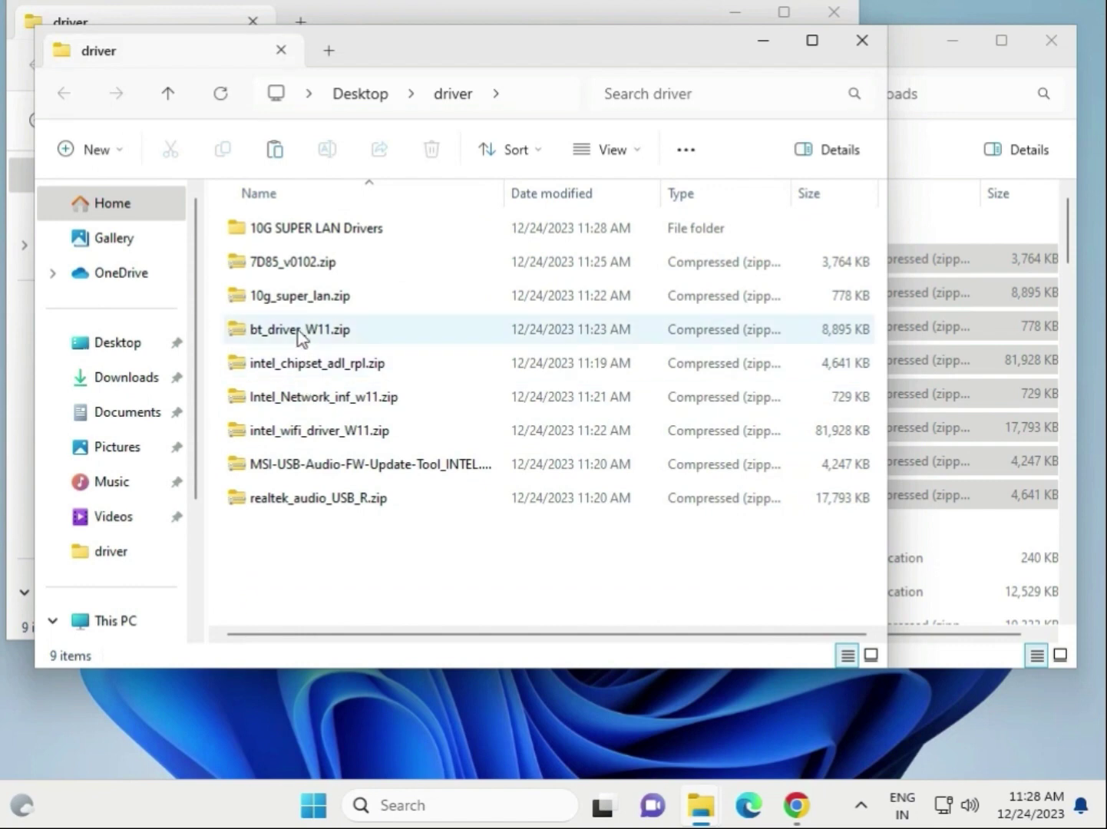
left_click(862, 43)
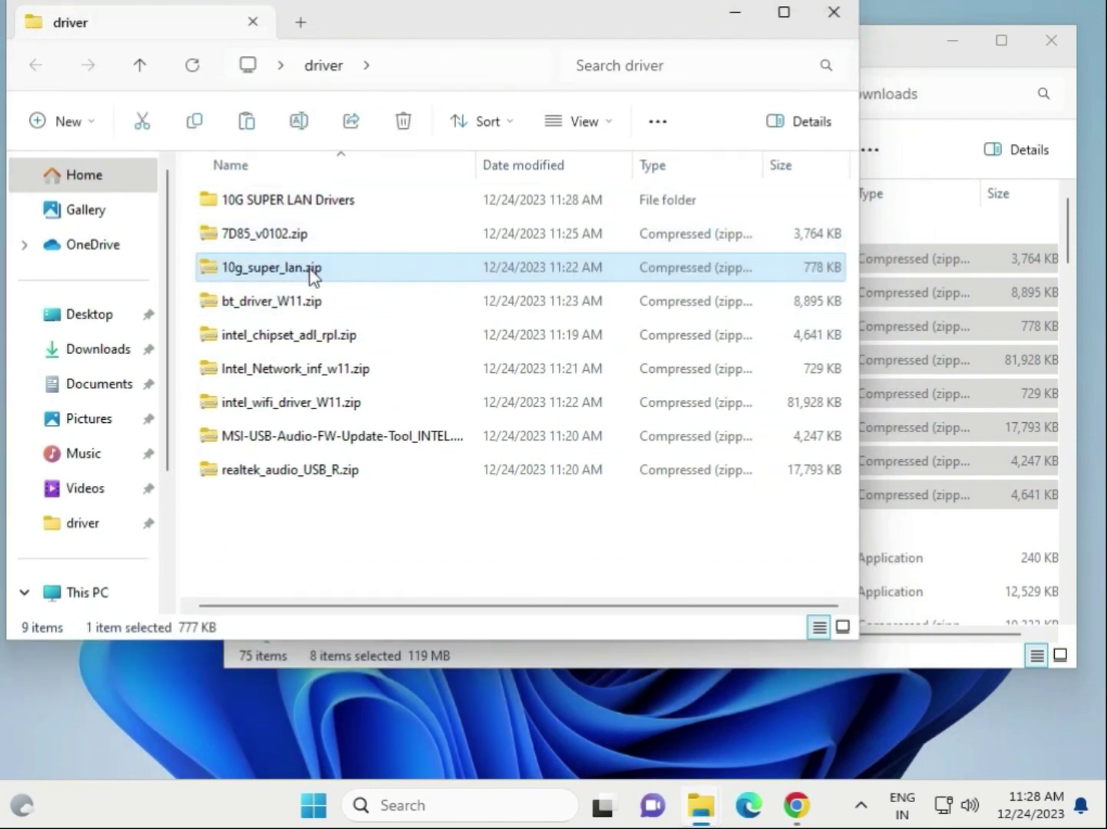
Extract 7D85_v0102.zip into the Desktop\driver folder as a 7D85_v0102 folder
left_click(283, 233)
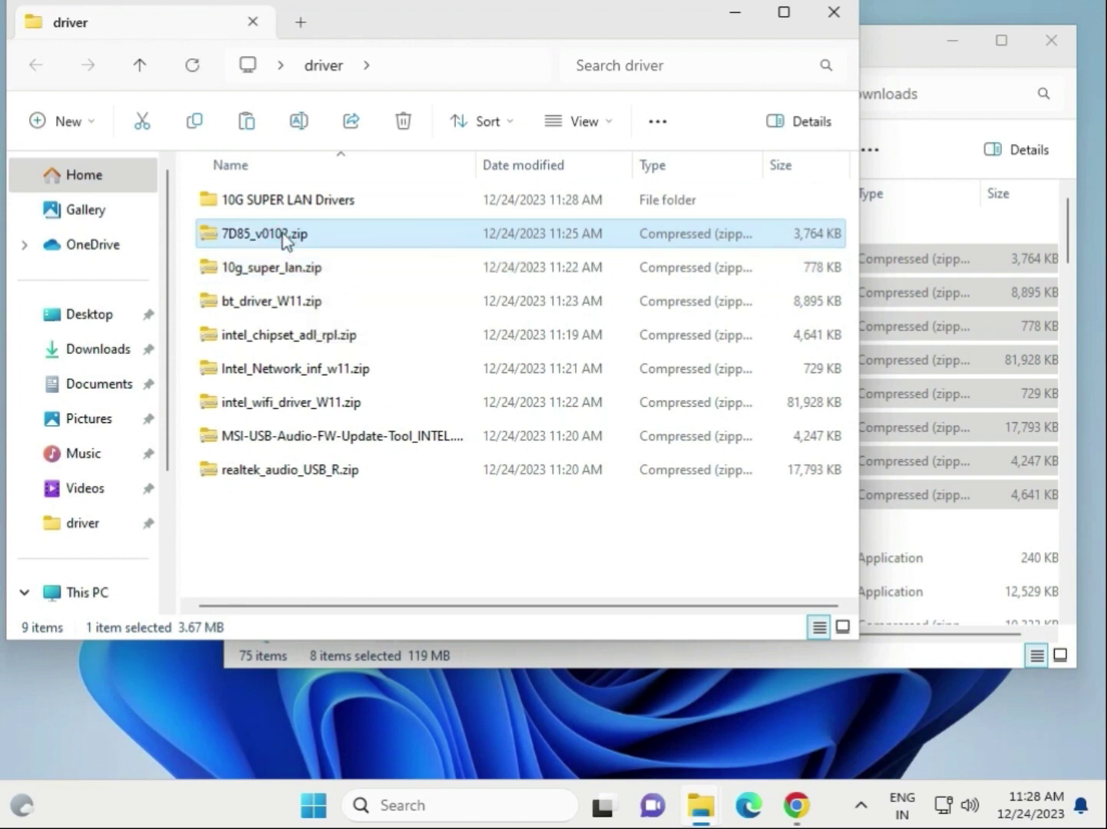
right_click(282, 233)
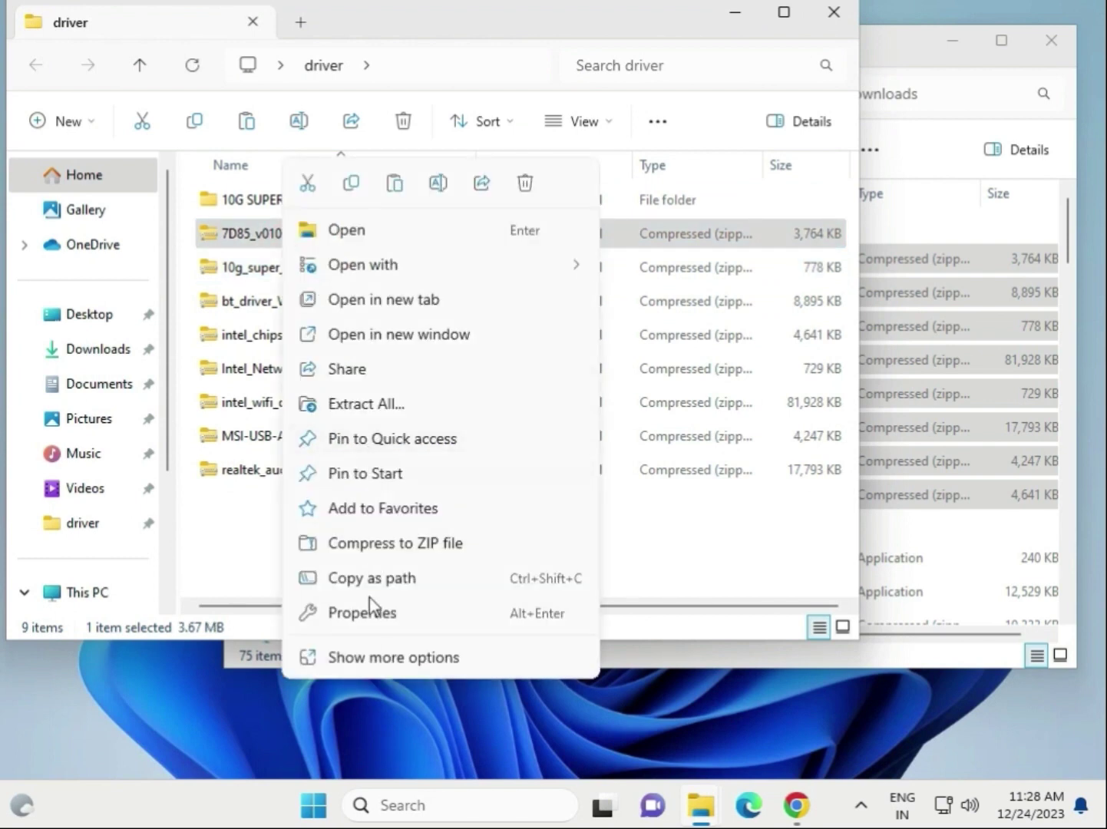
left_click(371, 656)
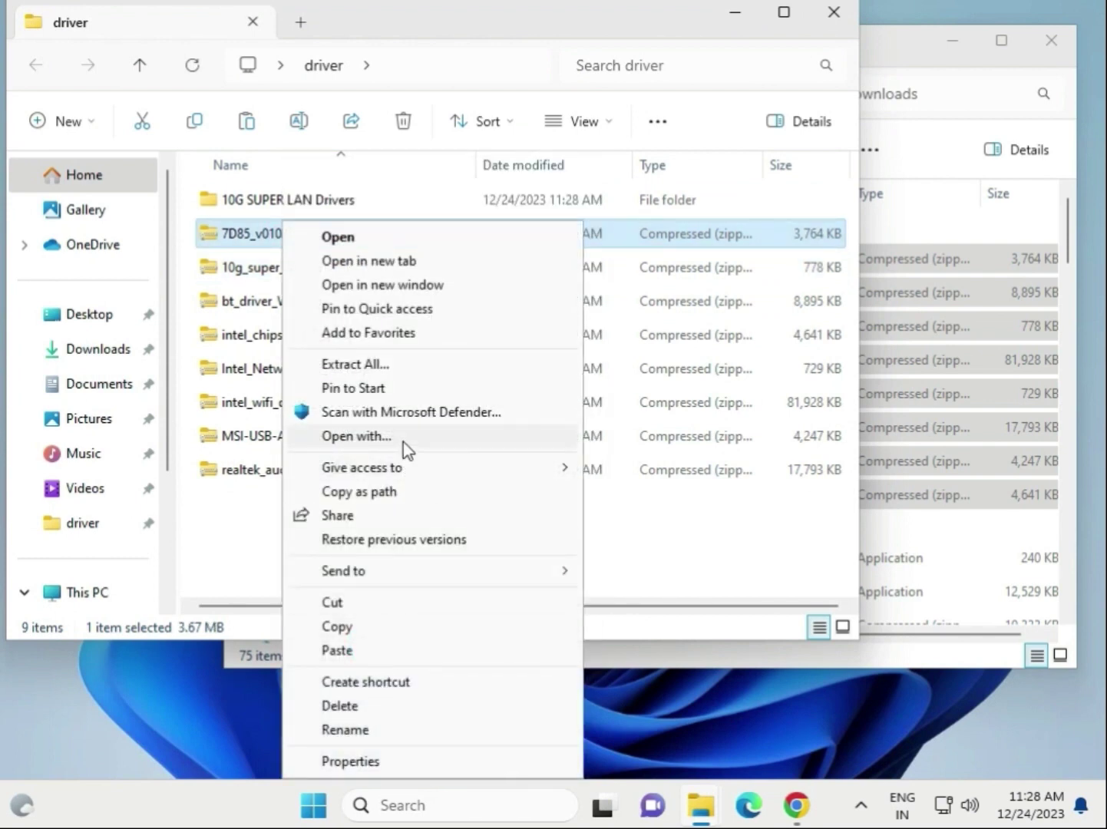
left_click(408, 369)
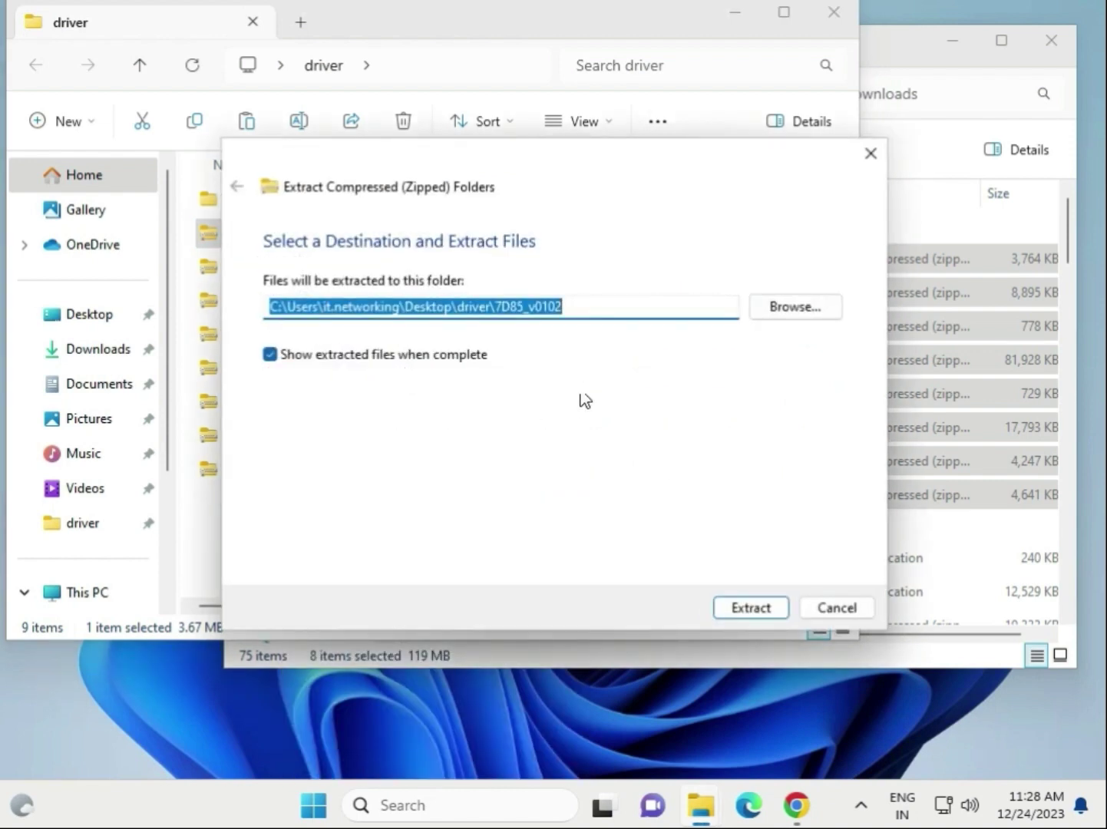
left_click(800, 308)
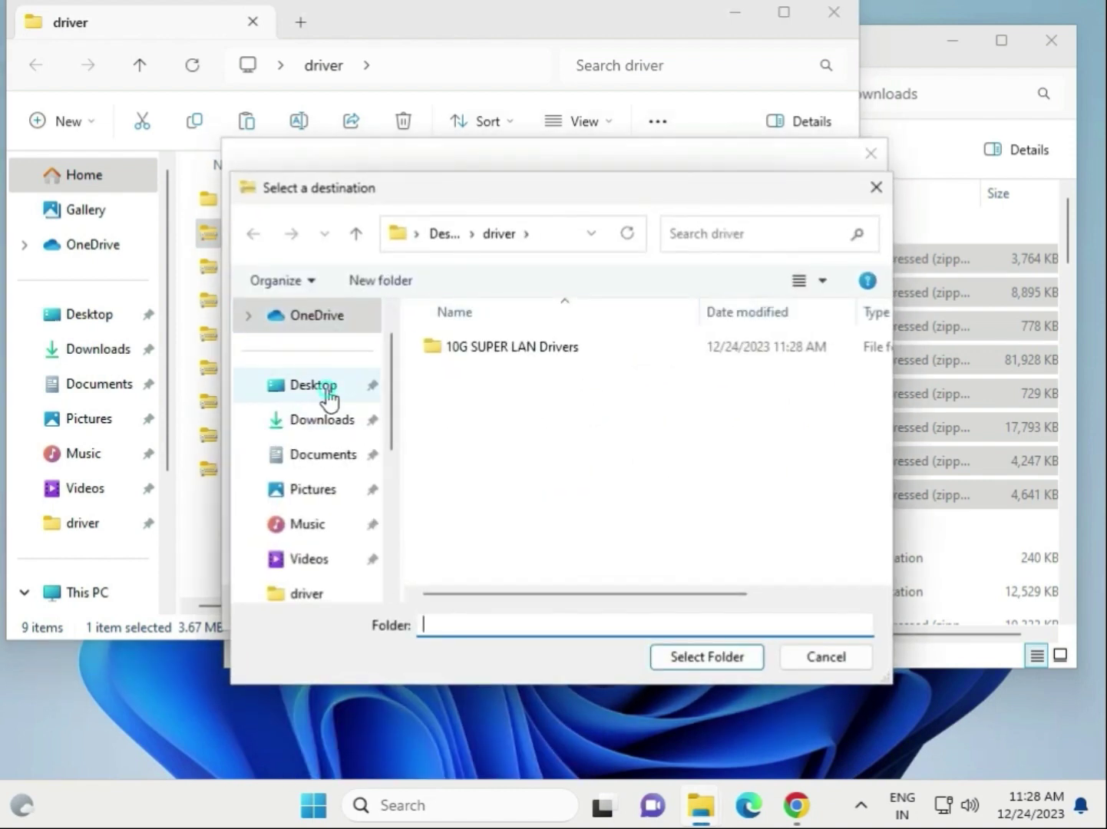
left_click(329, 394)
double_click(490, 352)
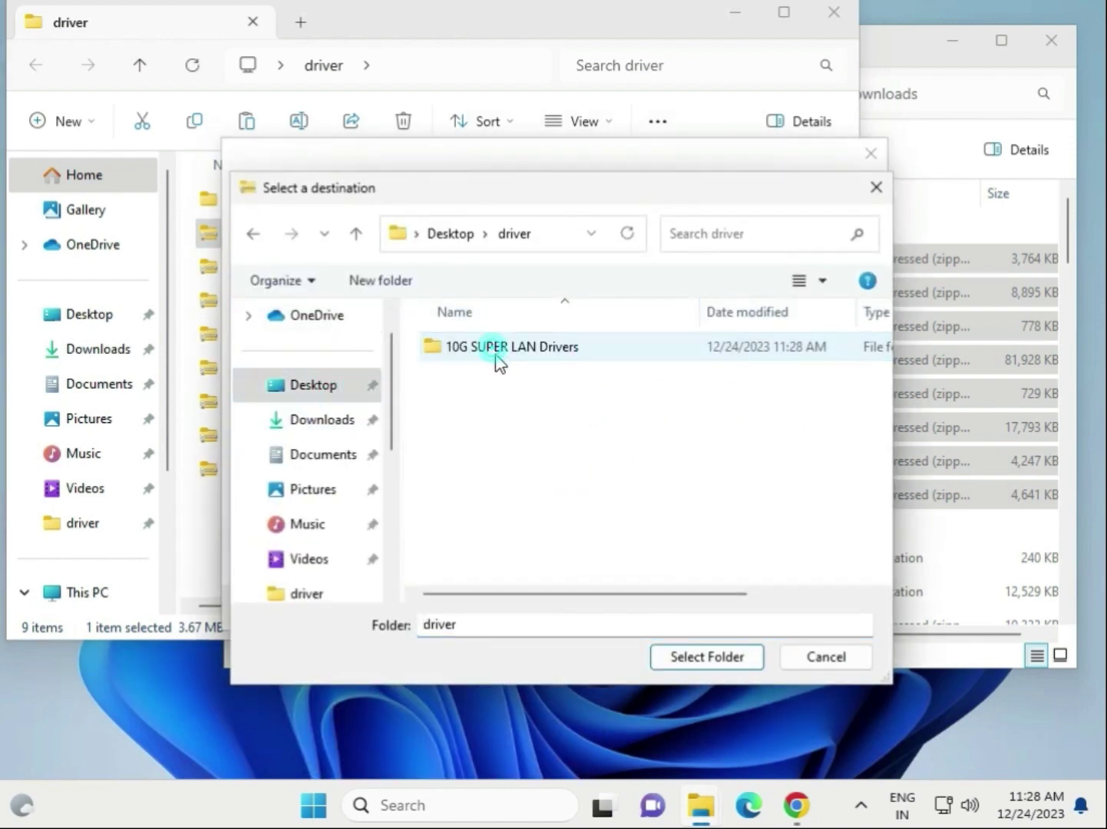
left_click(707, 658)
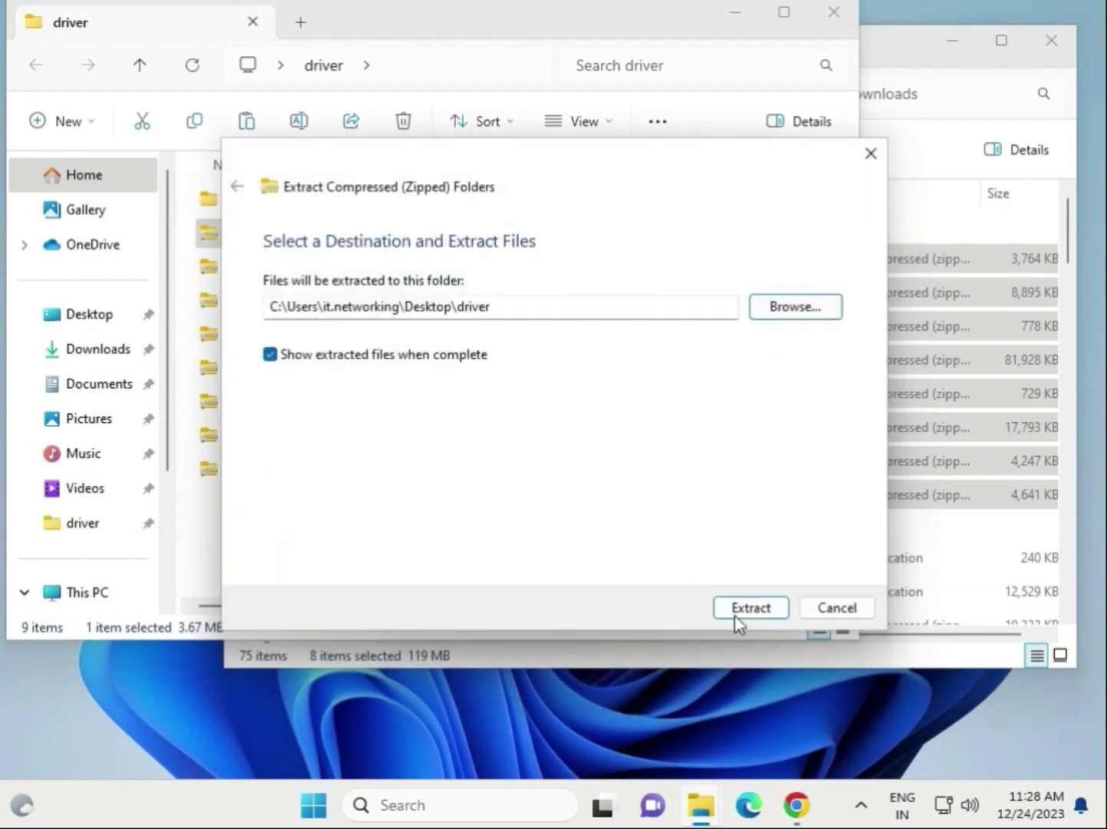
left_click(735, 615)
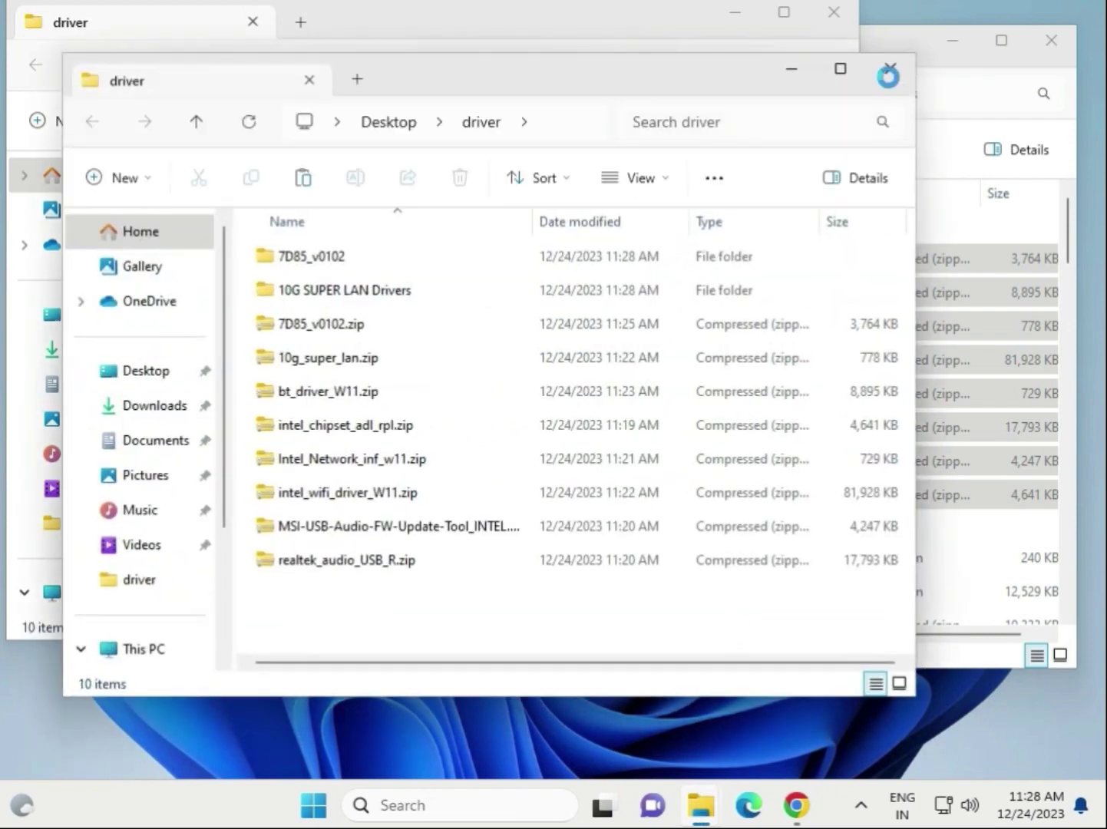
Close the leftover extraction window and look over each zip in the driver folder
left_click(889, 75)
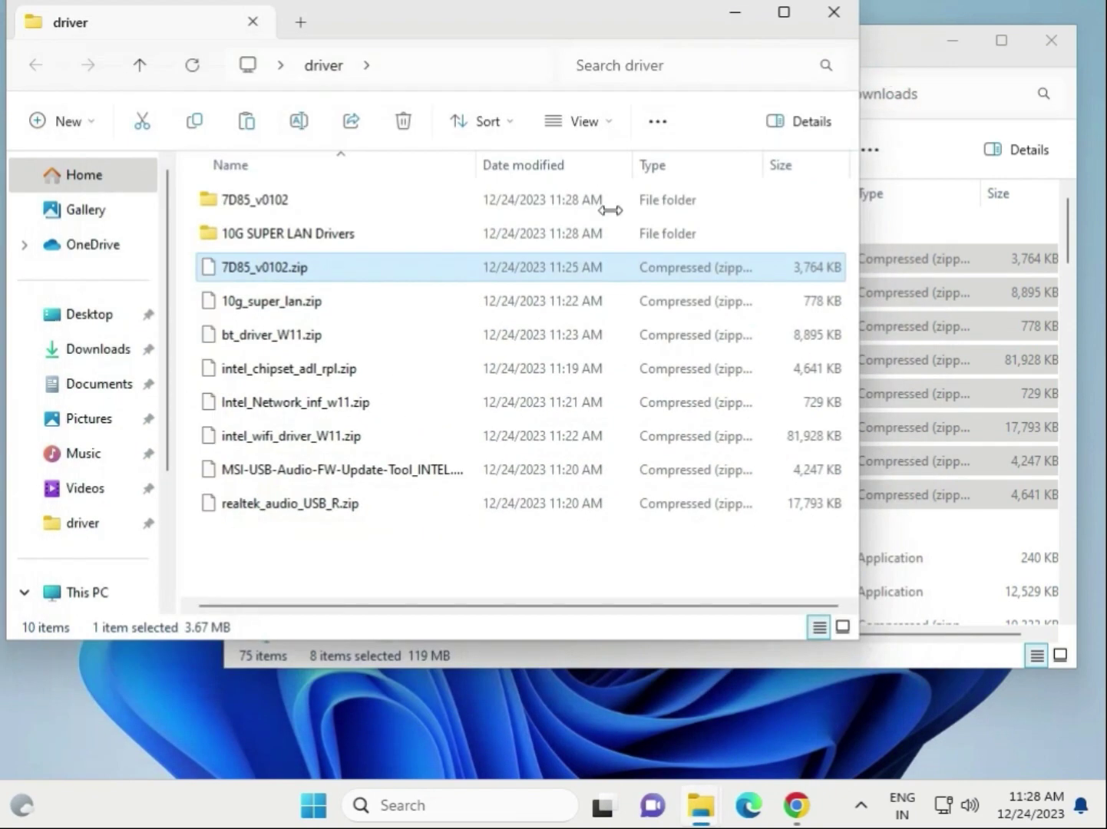
left_click(281, 241)
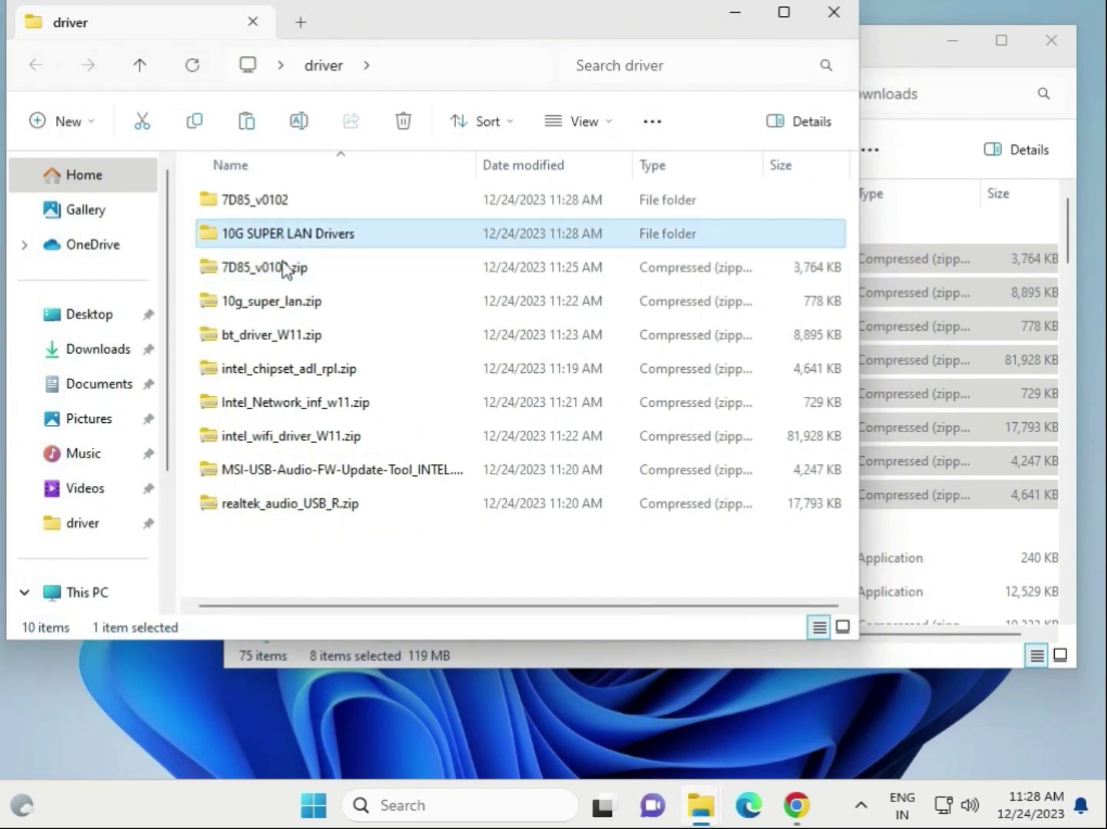
left_click(280, 306)
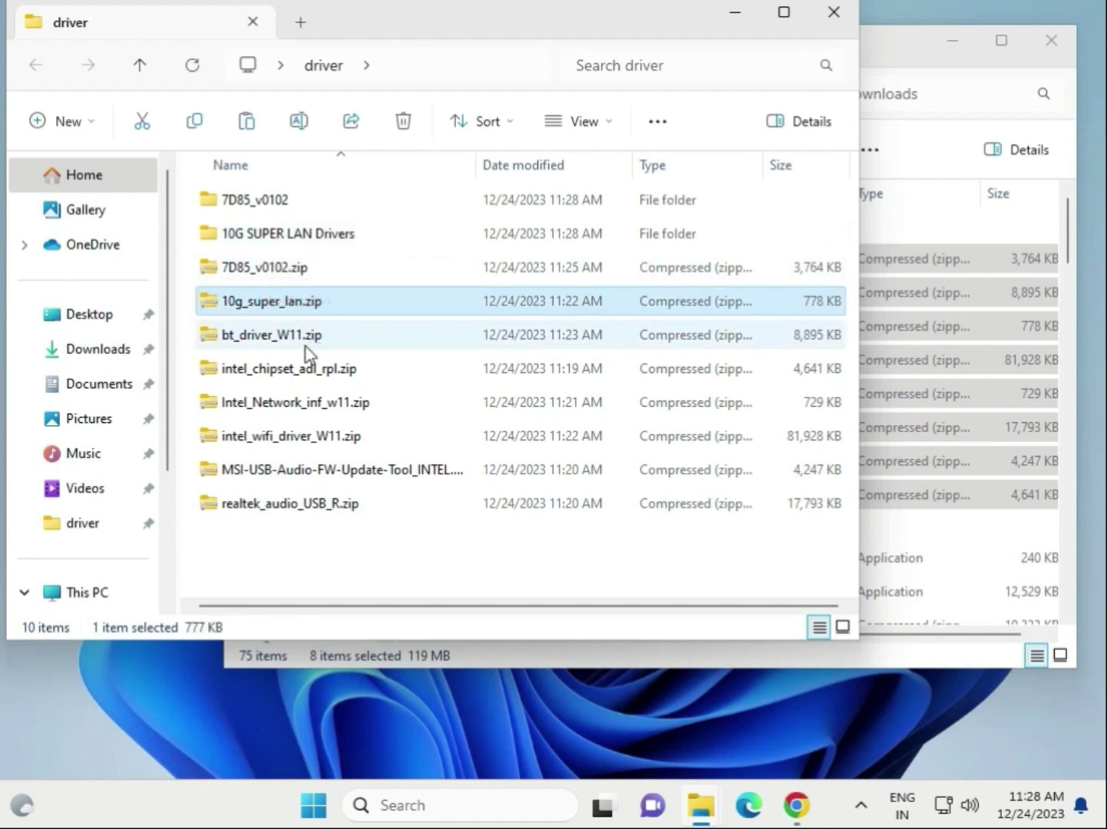
left_click(247, 336)
left_click(260, 371)
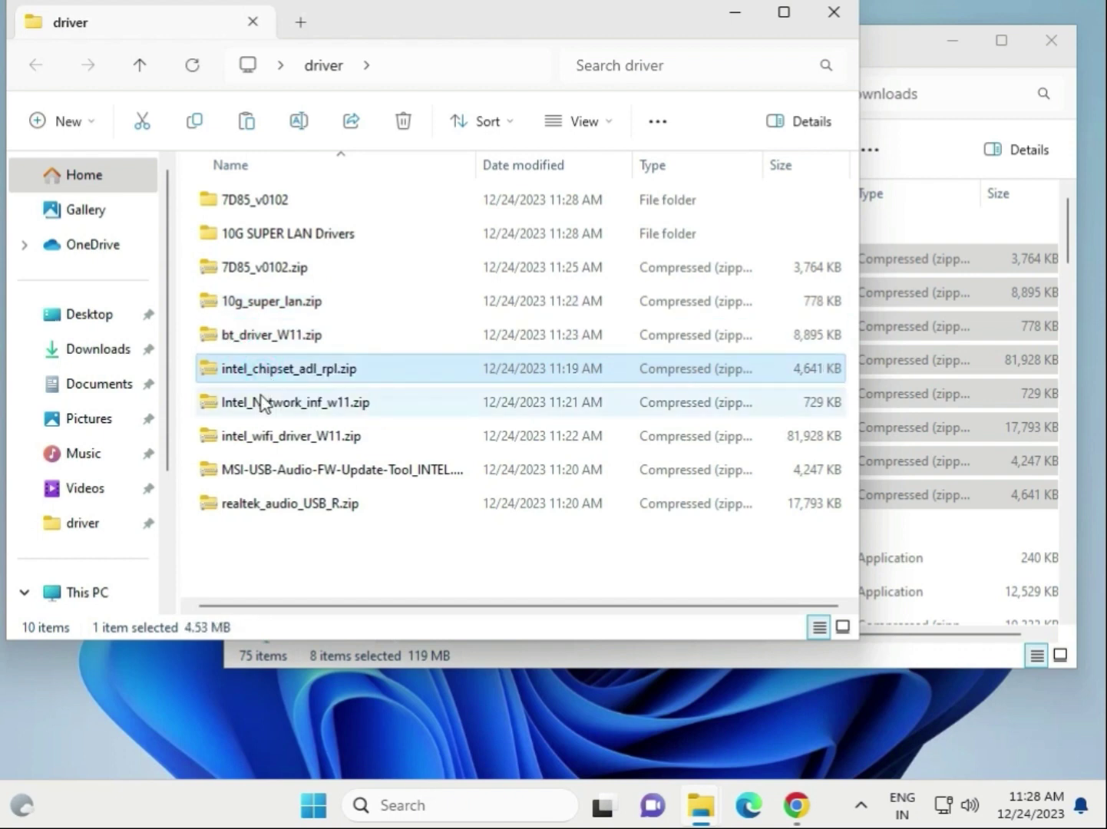
left_click(260, 401)
left_click(275, 436)
left_click(288, 470)
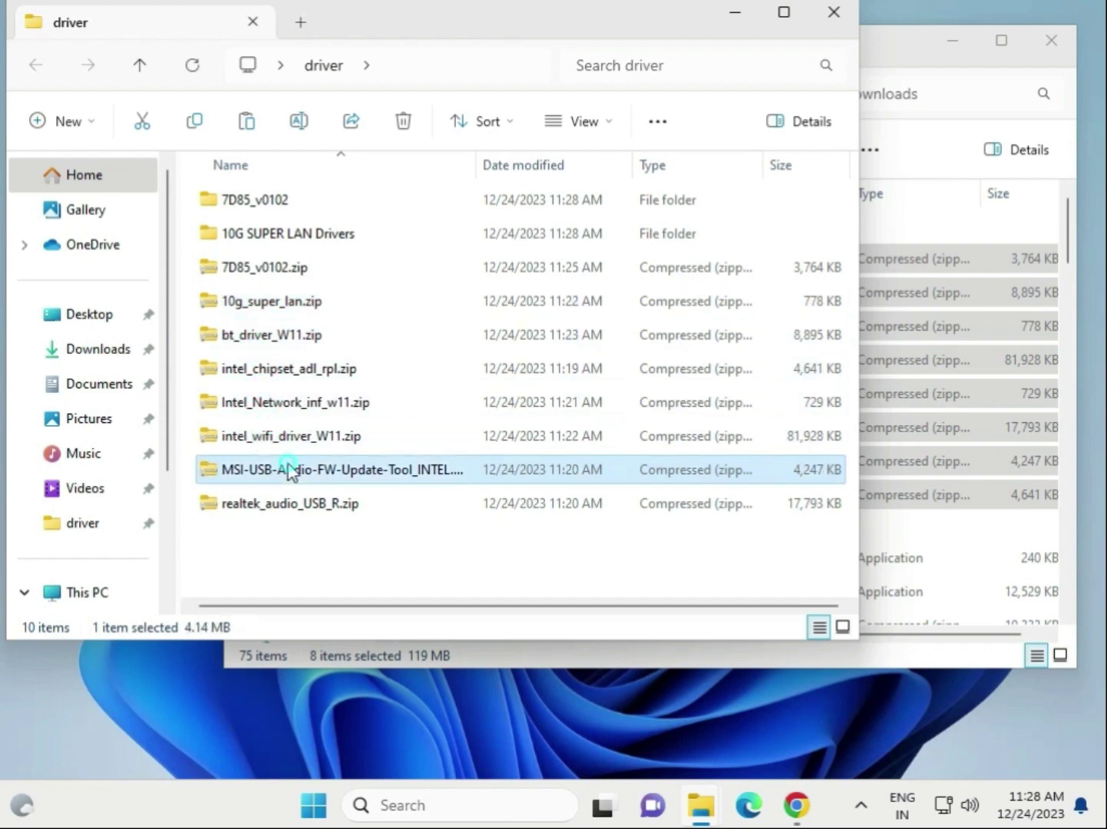
left_click(292, 504)
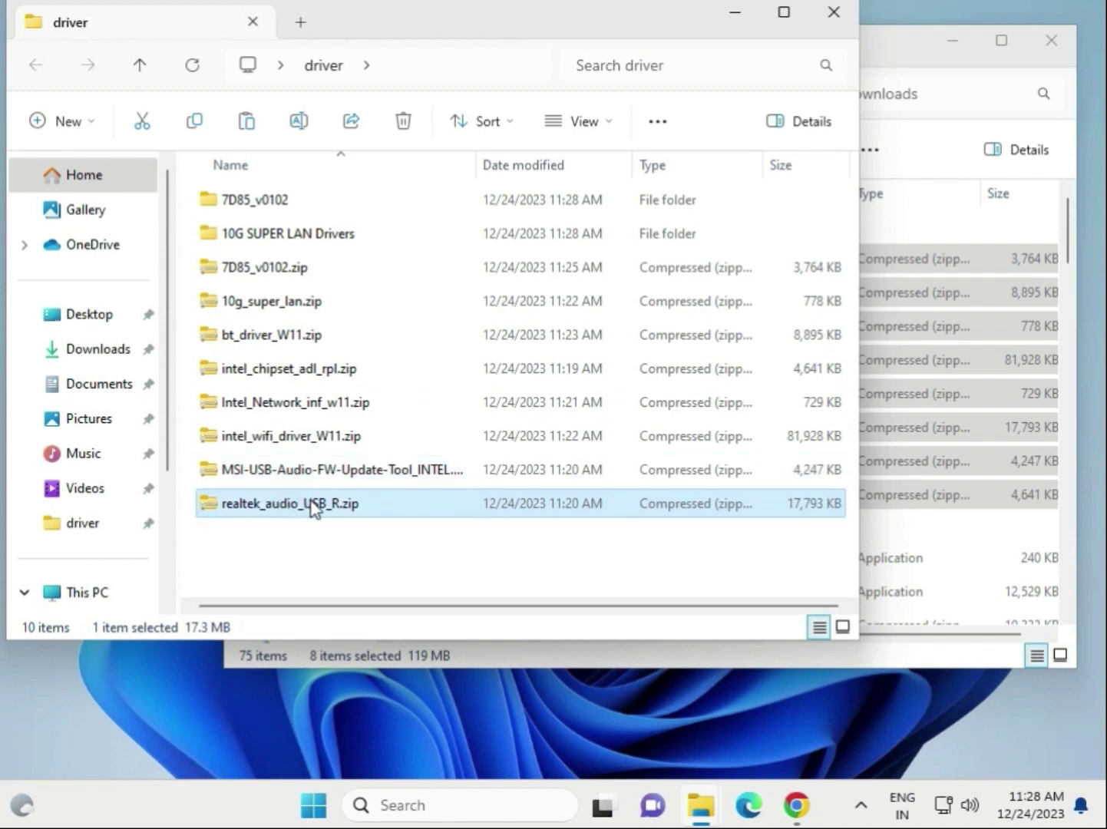
Delete the MSI-USB-Audio-FW-Update-Tool zip from the driver folder
left_click(330, 476)
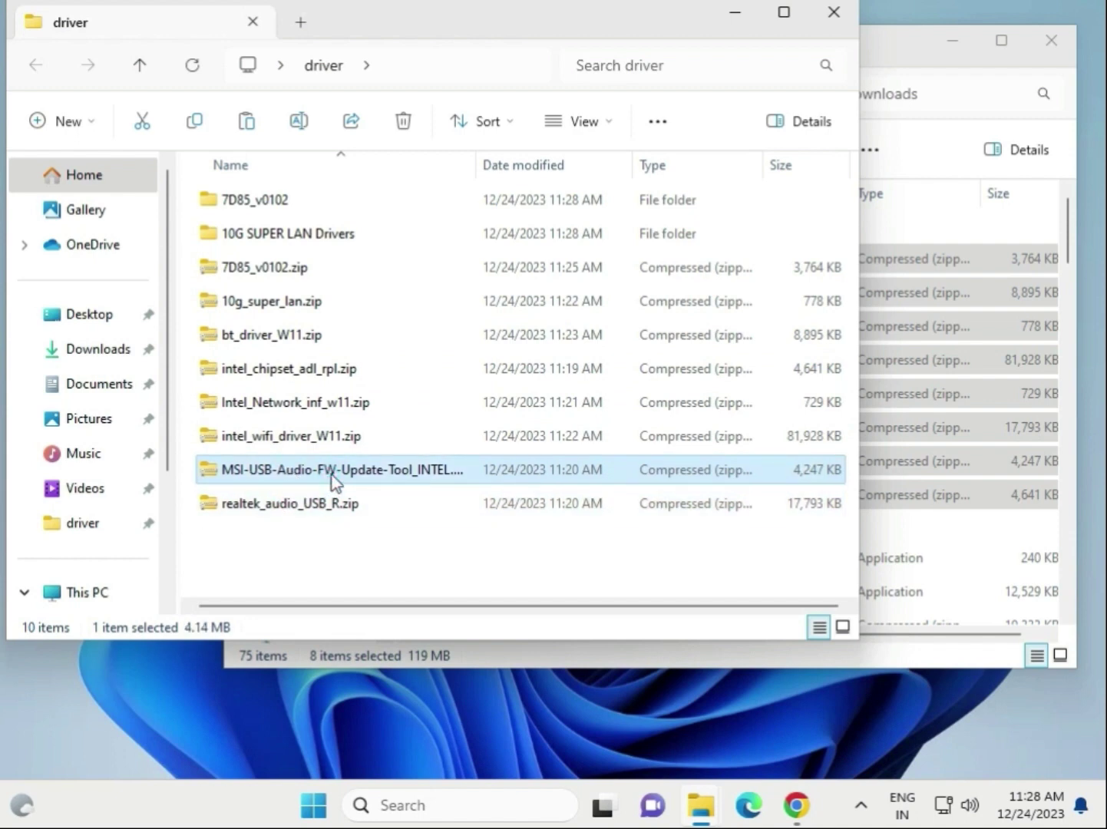
key("Delete")
left_click(331, 474)
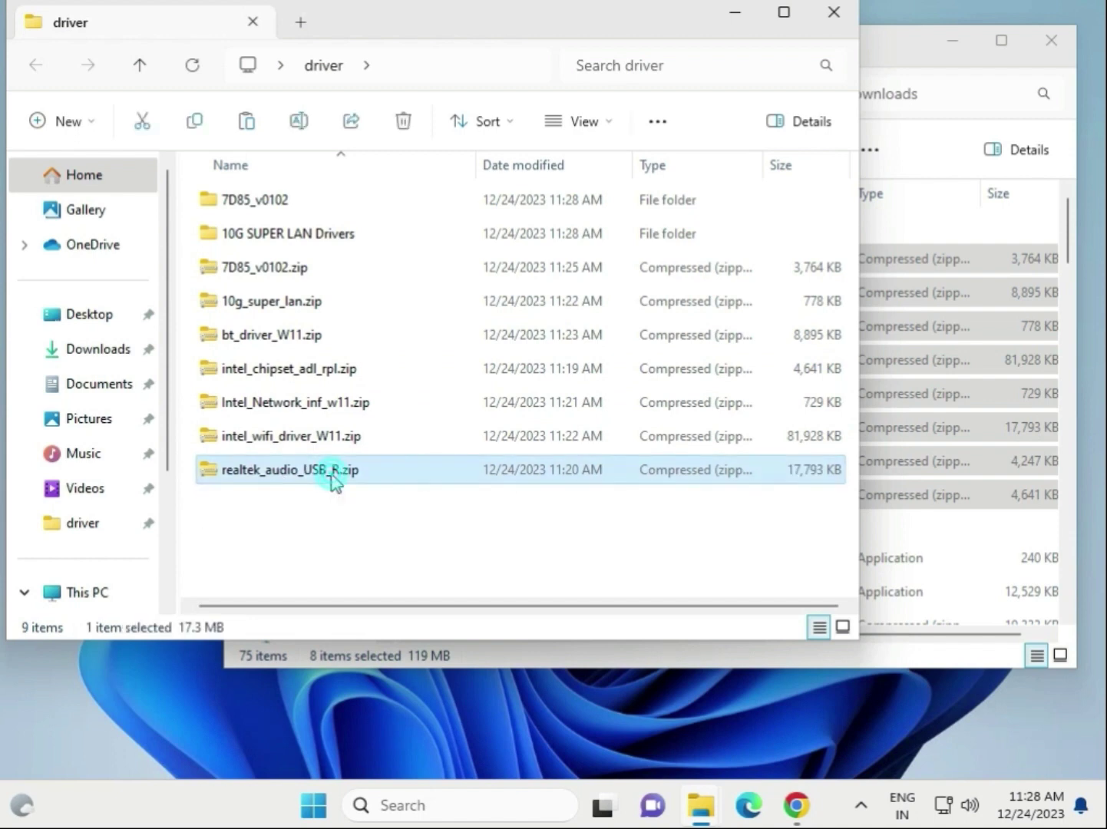
right_click(331, 475)
left_click(280, 512)
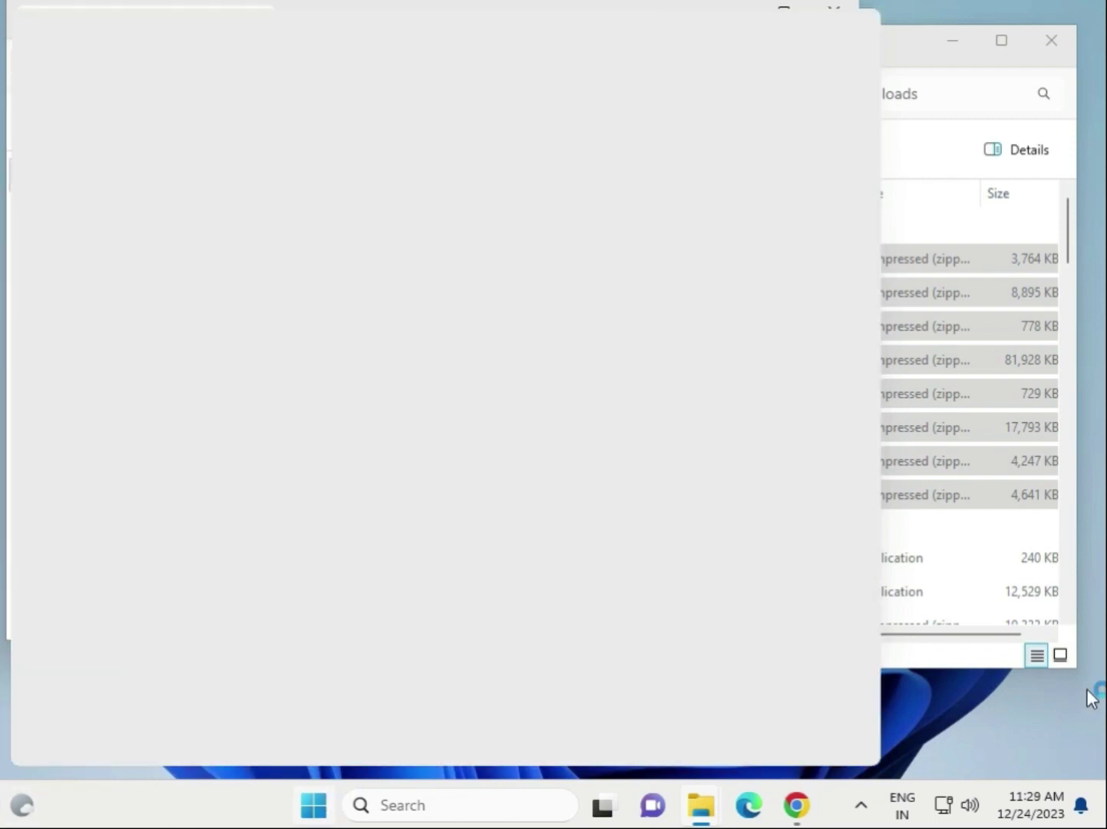
left_click(959, 705)
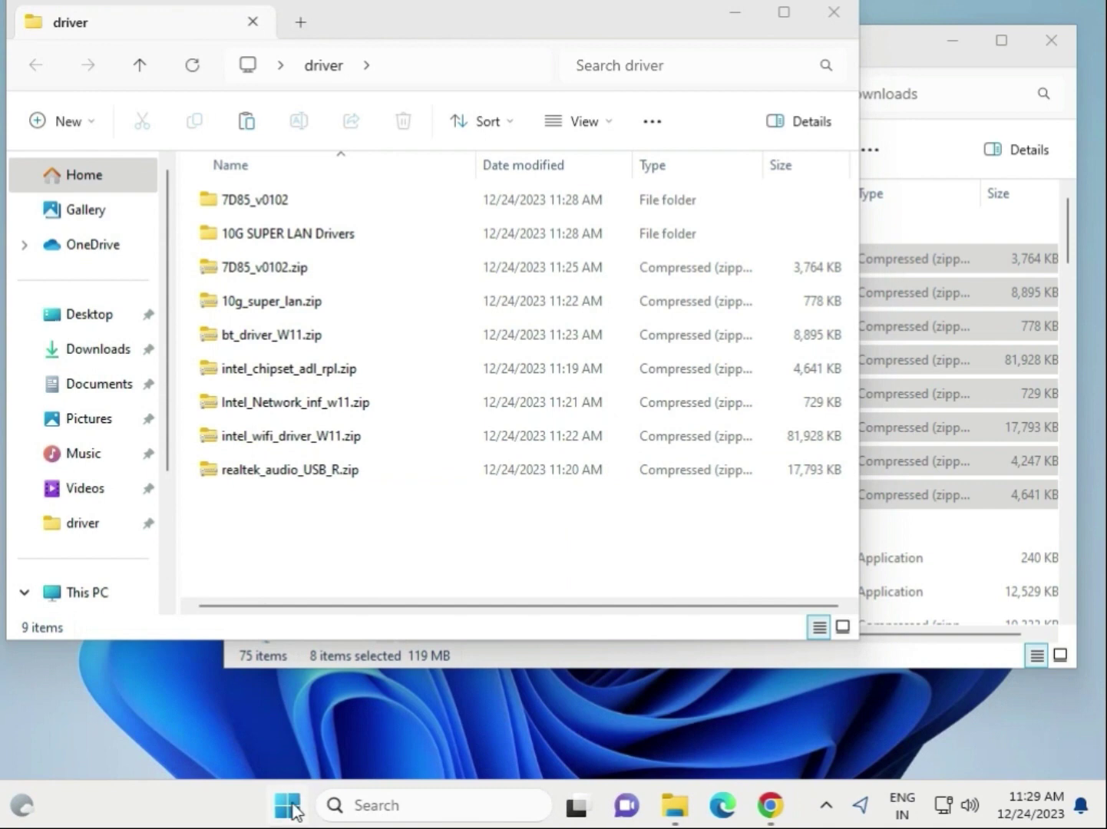
Open Device Manager beside the driver folder and select the Intel PRO/1000 MT Desktop Adapter under Network adapters
right_click(289, 806)
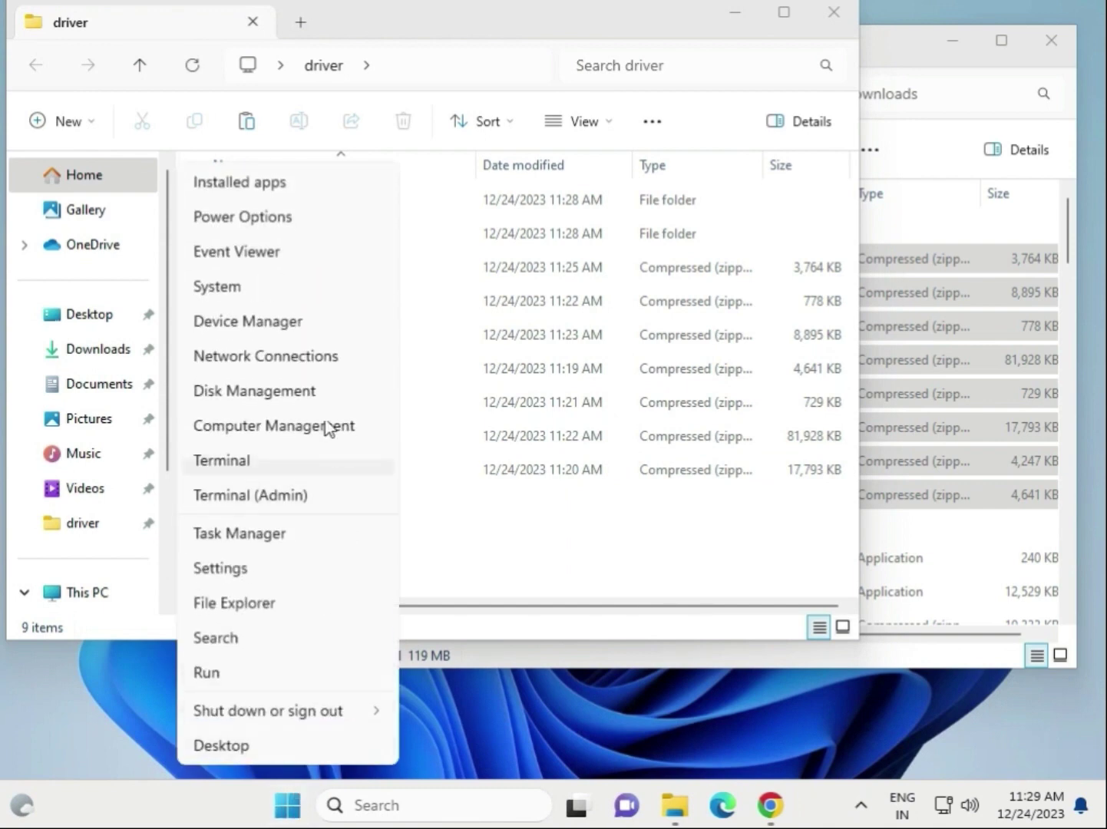
left_click(275, 322)
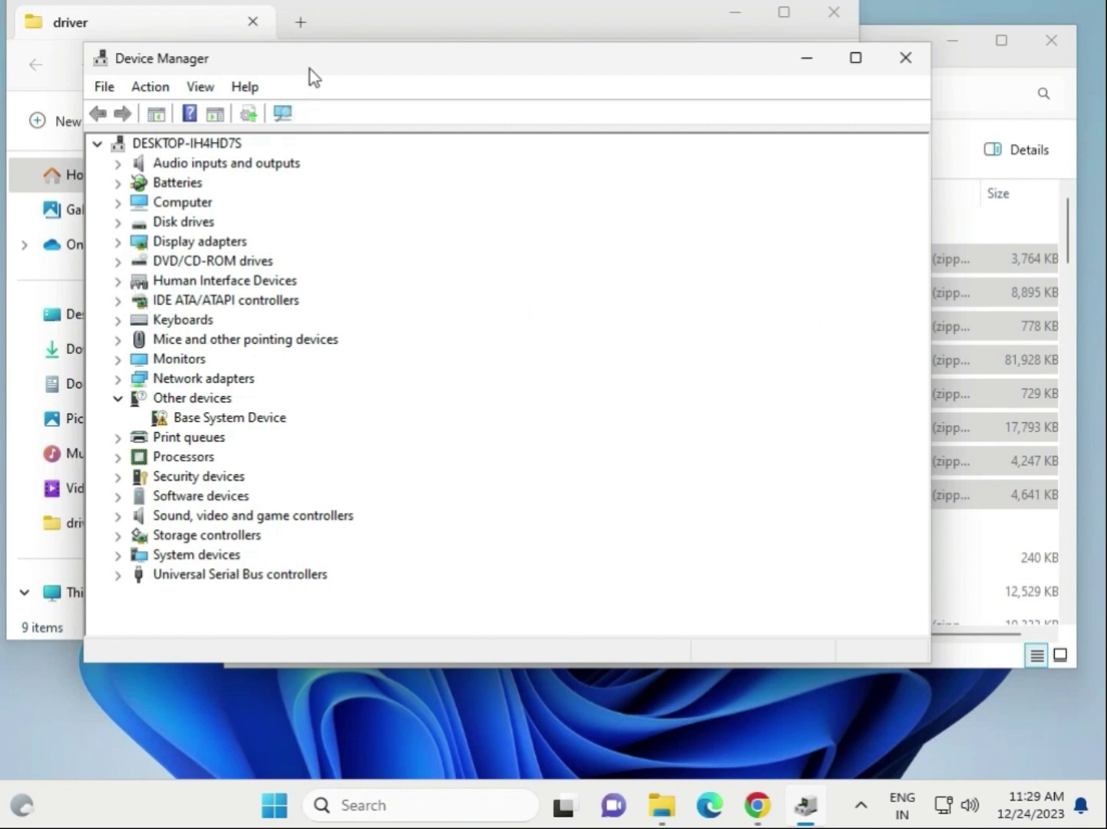
left_click_drag(313, 61, 635, 58)
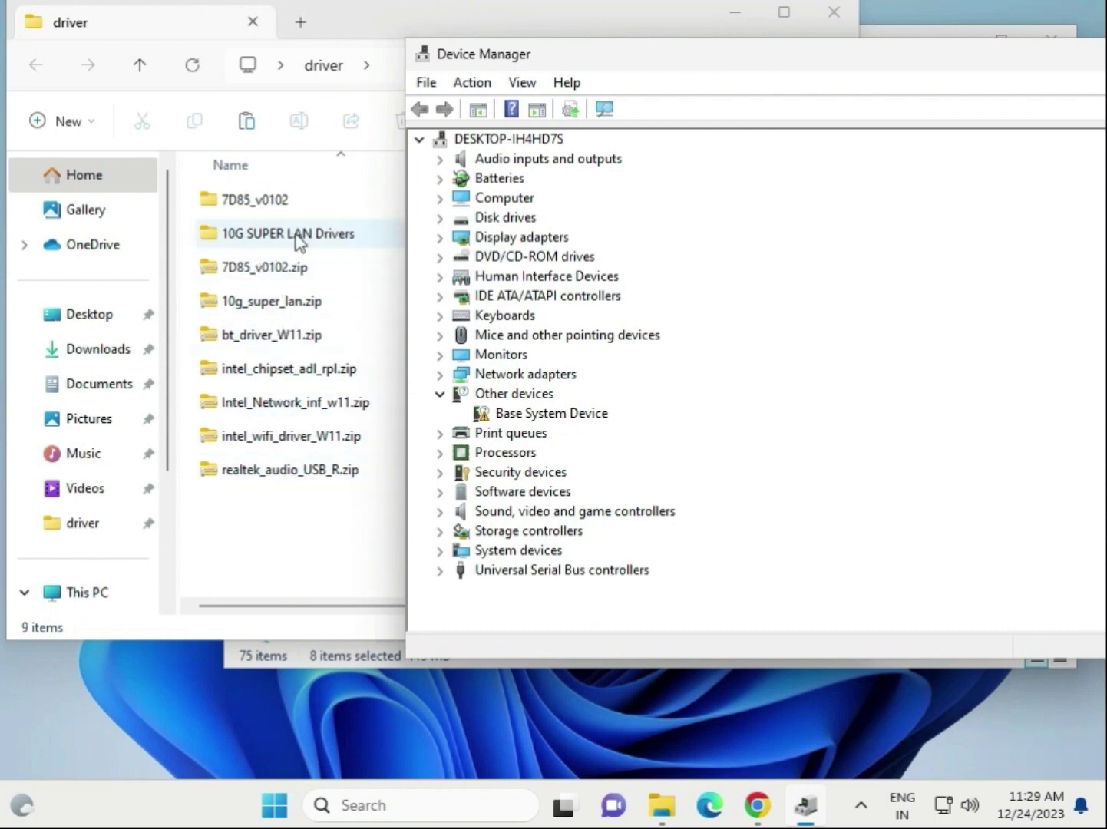
left_click(440, 374)
left_click(567, 394)
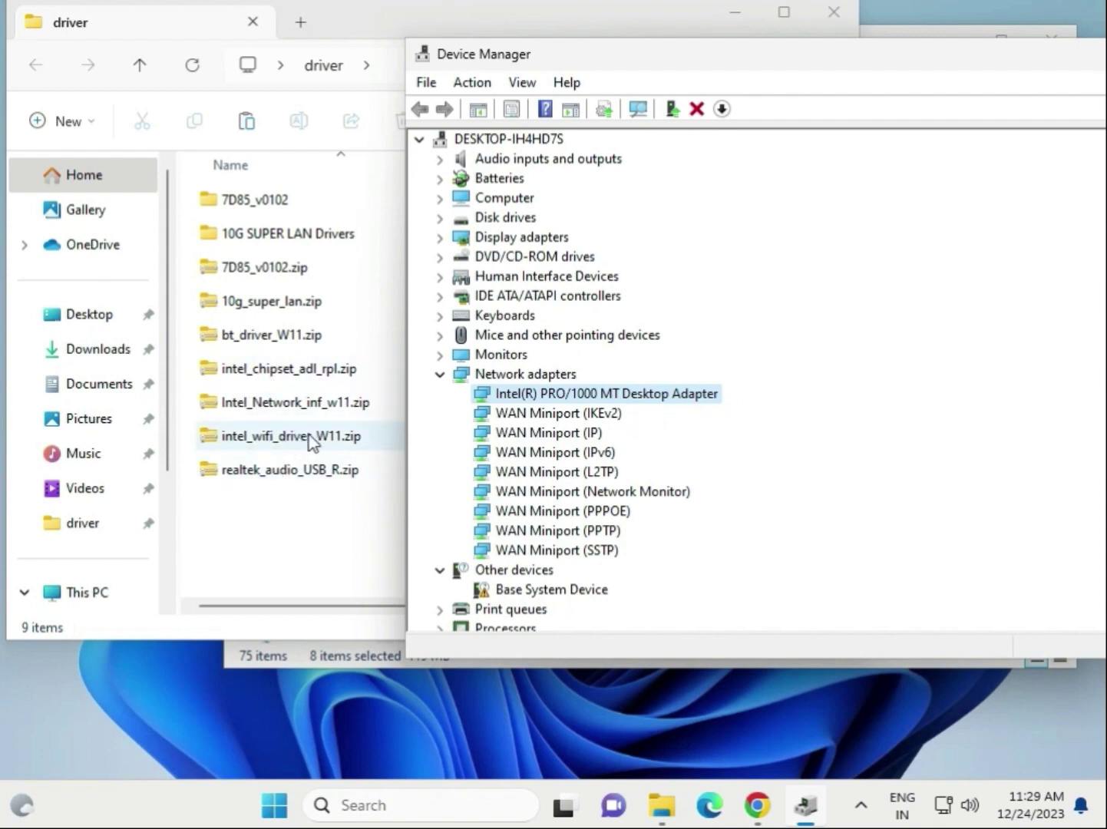
Start a manual driver update for the Intel PRO/1000 MT Desktop Adapter
right_click(538, 396)
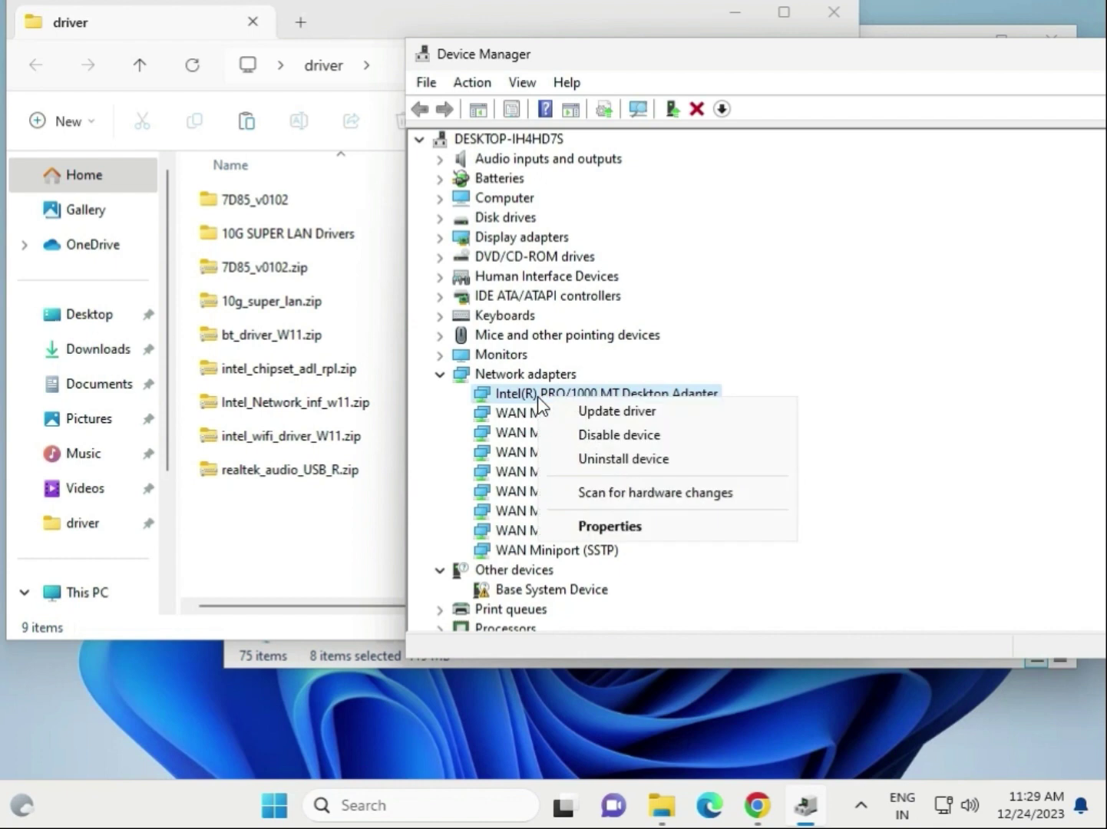
left_click(584, 414)
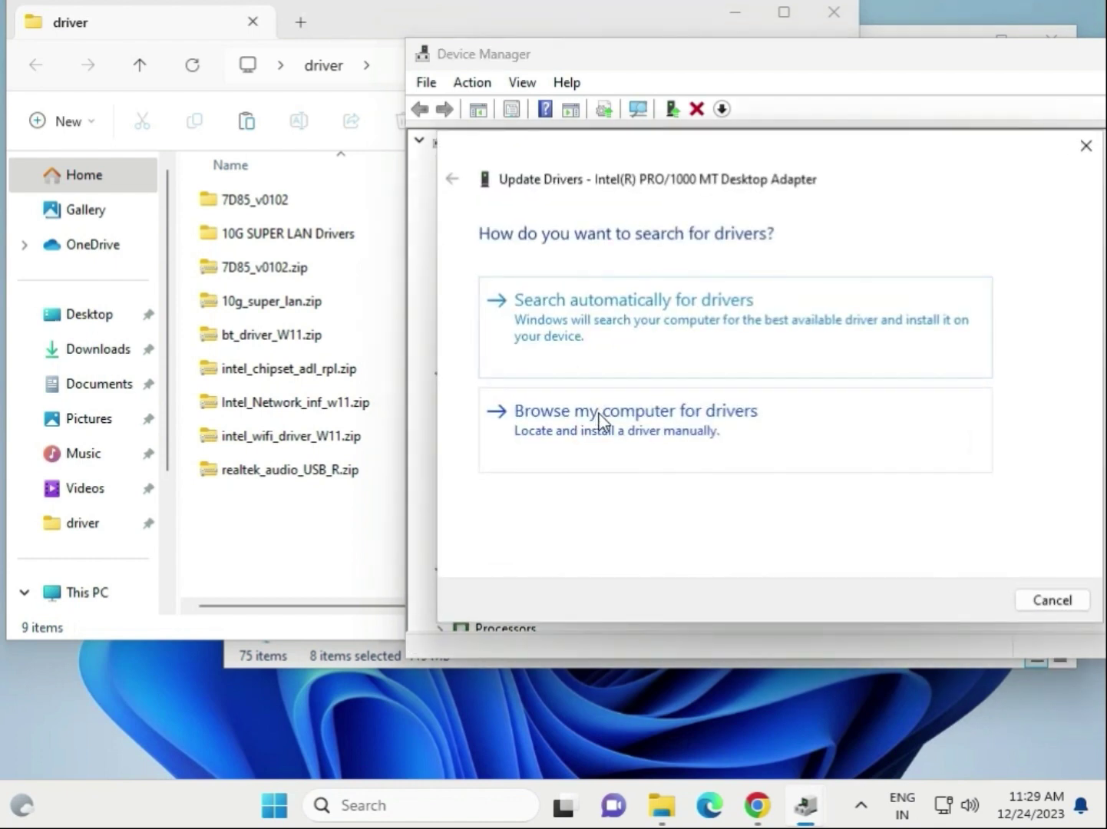
left_click(719, 460)
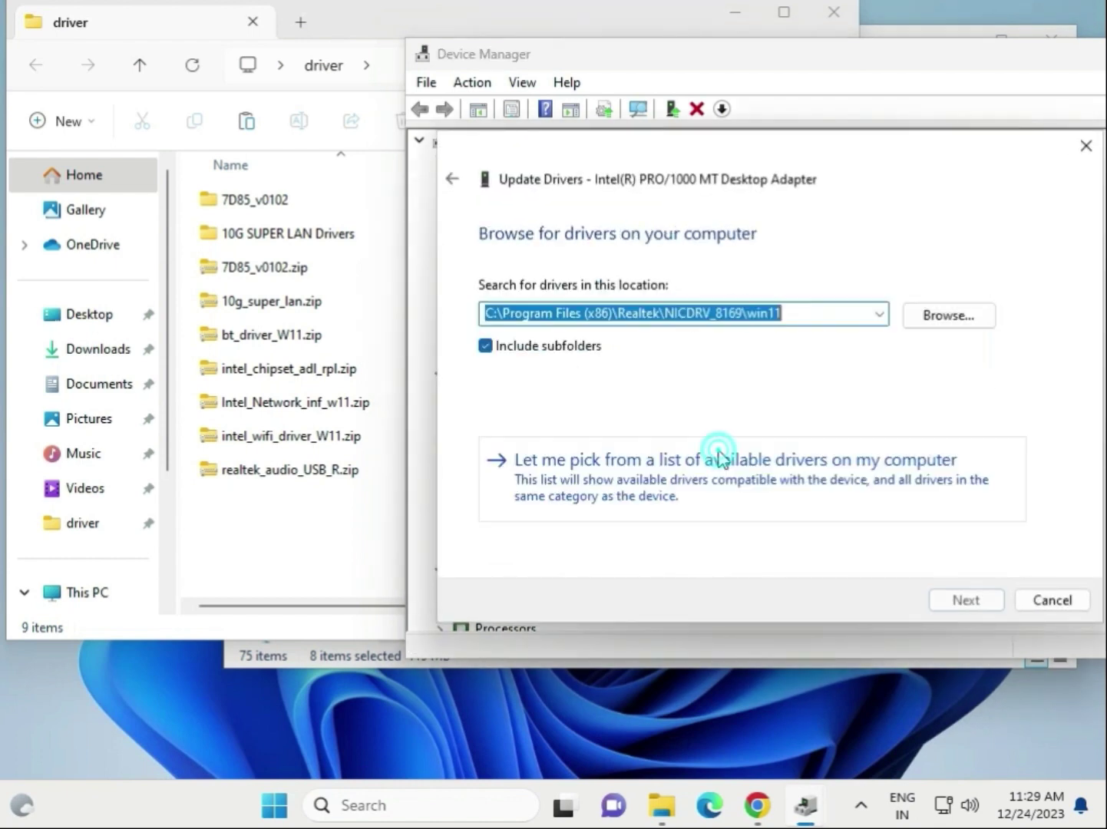
left_click(947, 323)
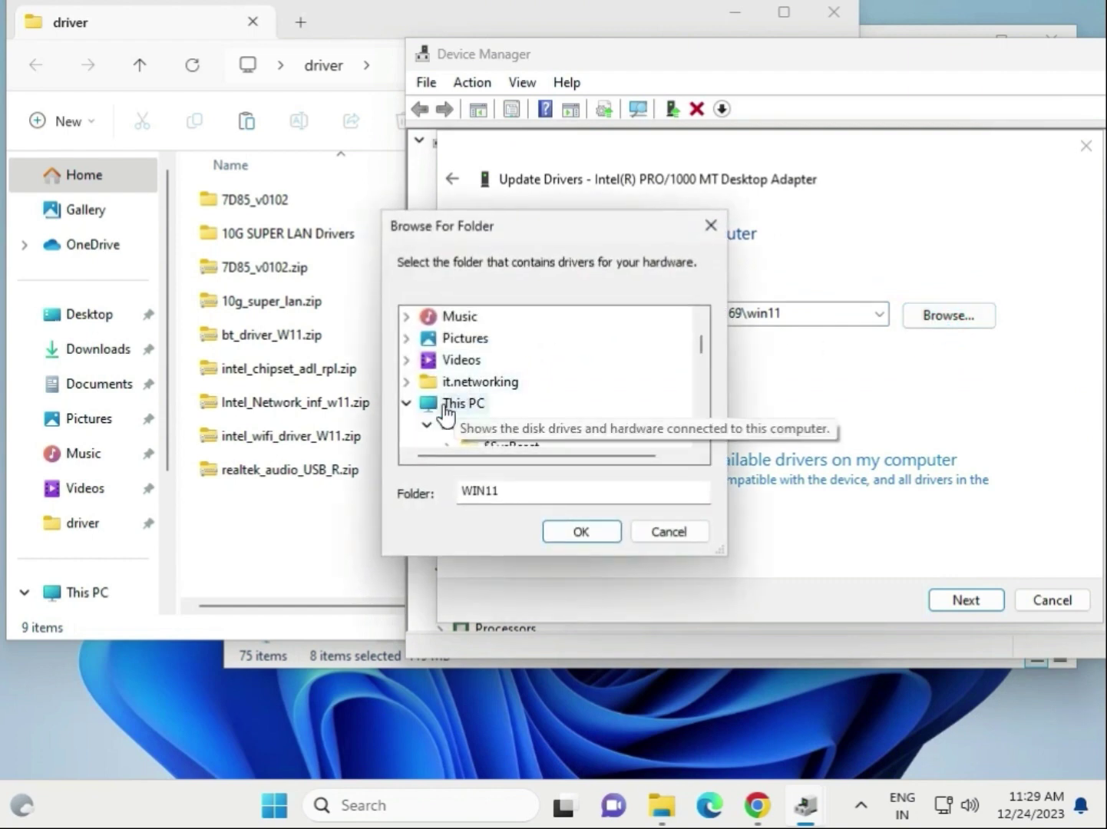
Search the Desktop\driver folder for the adapter's driver, which reports the best driver is already installed
scroll(443, 383, "down", 2)
scroll(458, 393, "down", 5)
scroll(458, 395, "up", 6)
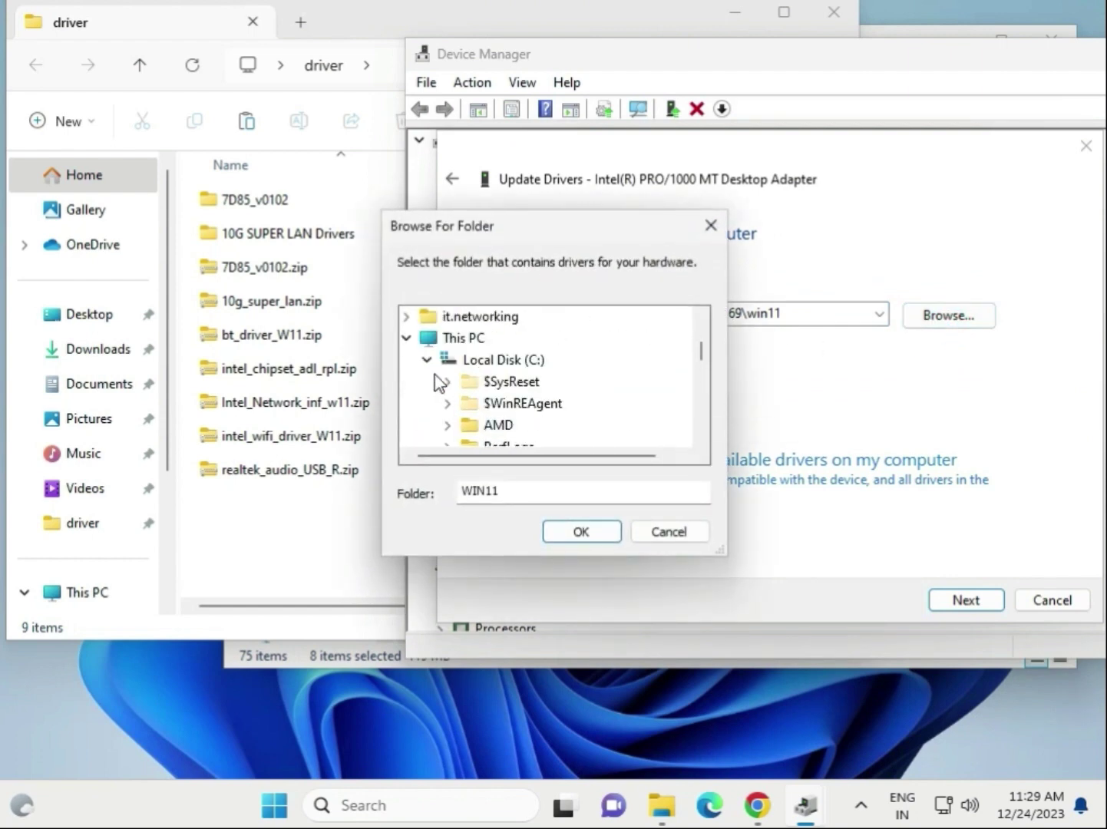
left_click(427, 359)
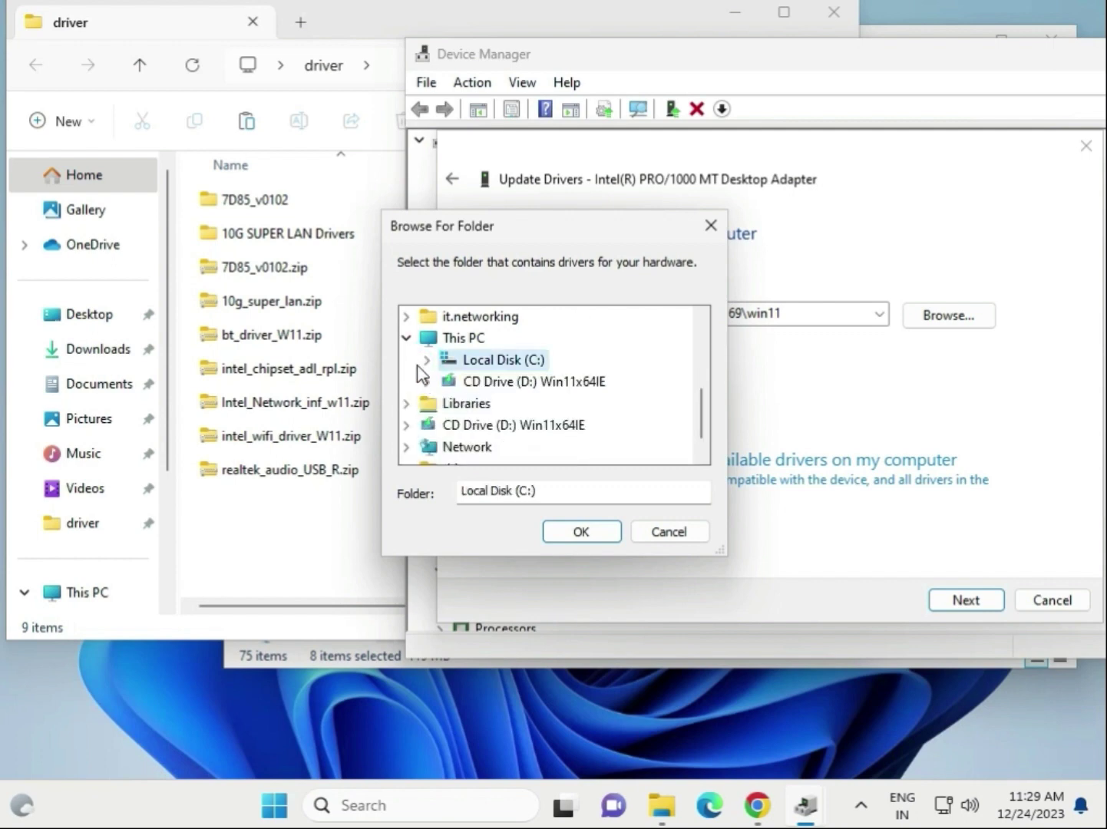
scroll(418, 369, "up", 1)
scroll(419, 369, "up", 2)
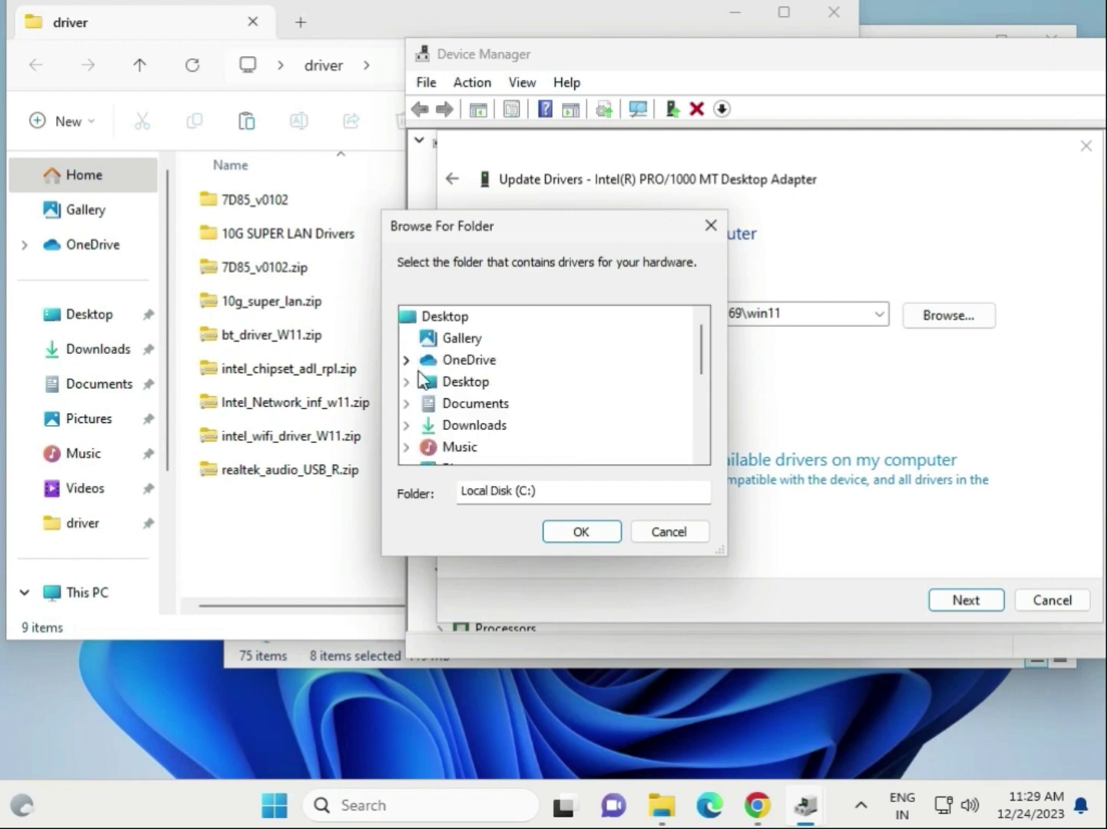
left_click(460, 382)
left_click(476, 405)
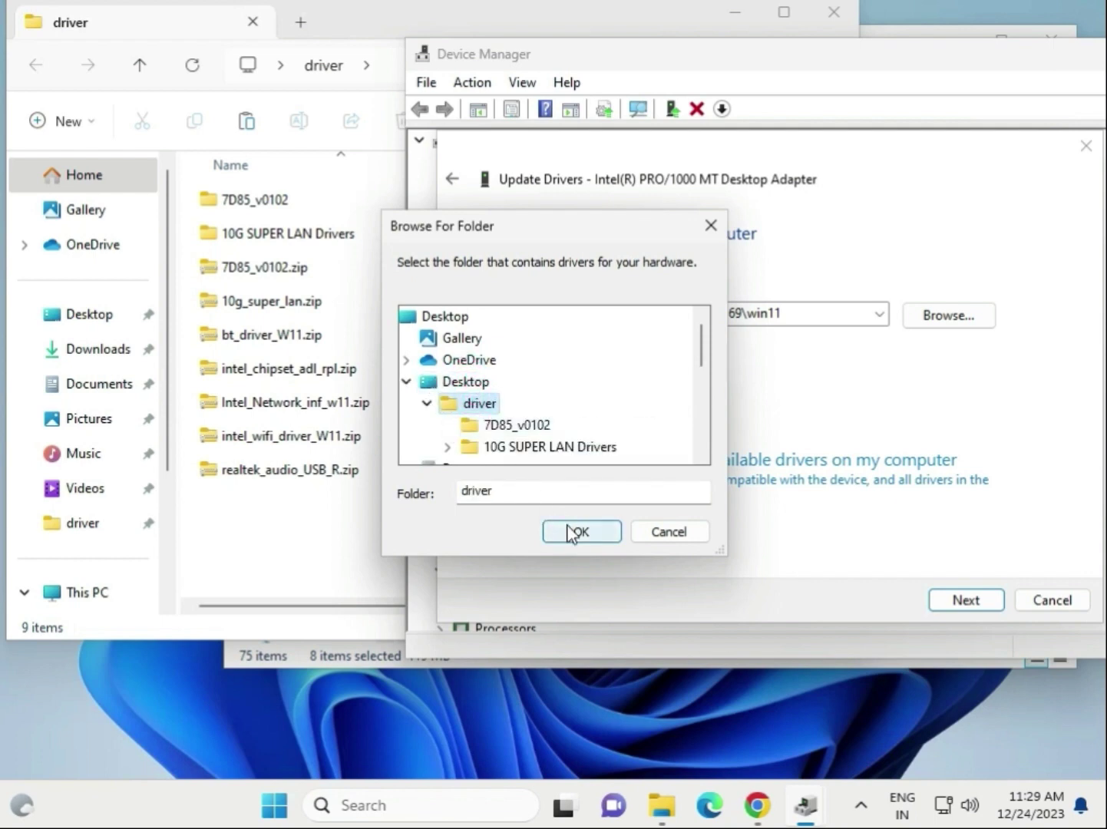
scroll(635, 410, "down", 1)
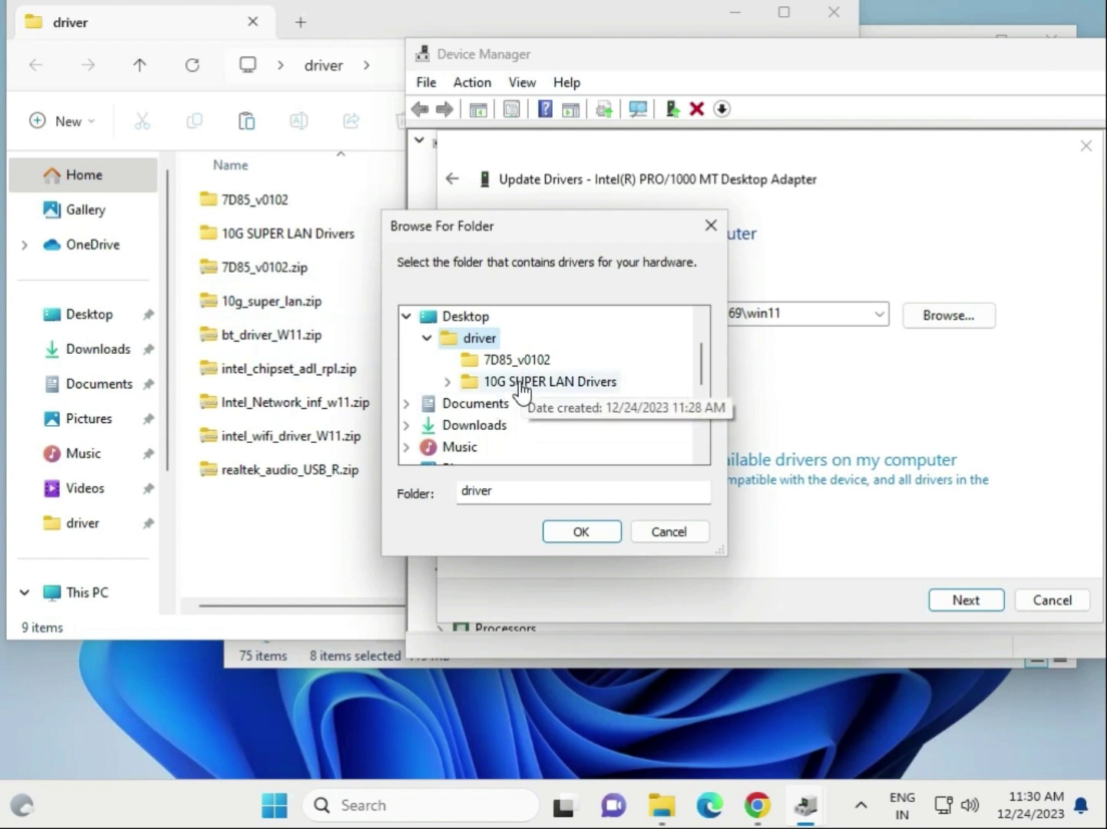
left_click(566, 529)
left_click(983, 604)
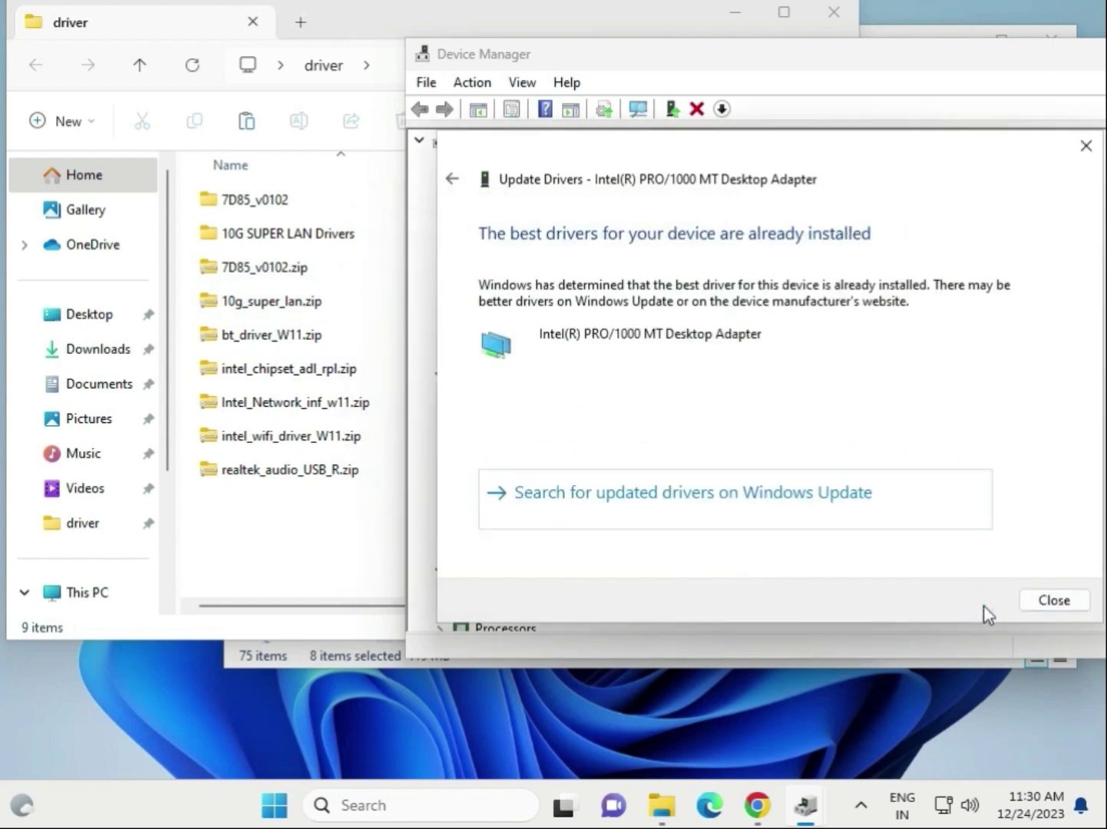
Close the update wizard and check the Display adapters and Network adapters entries
left_click(1029, 602)
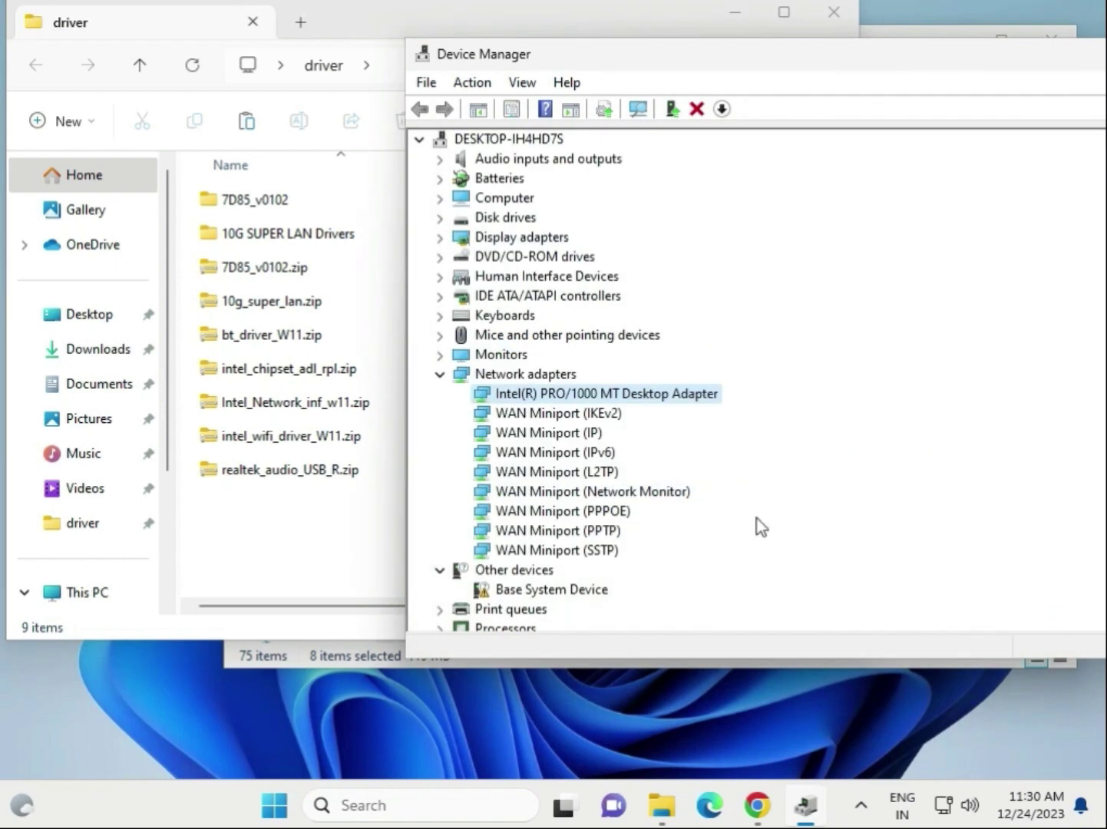
left_click(440, 374)
left_click(438, 237)
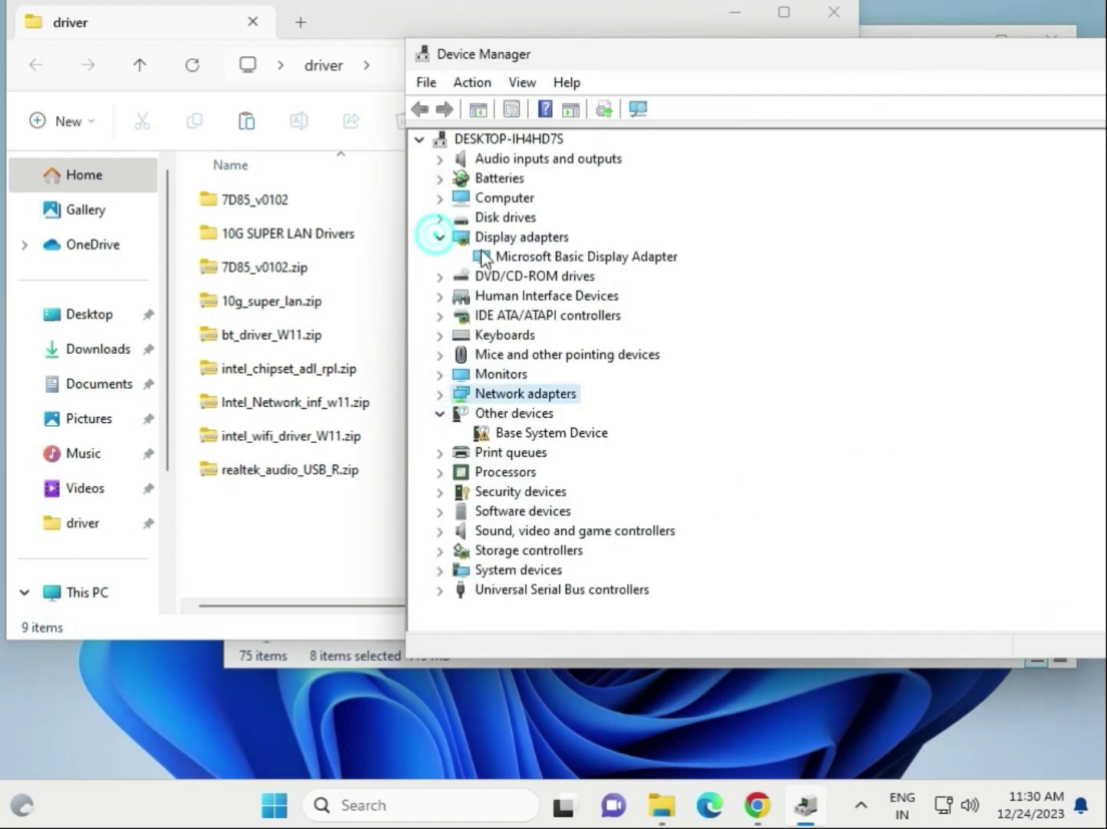
left_click(488, 257)
left_click(437, 238)
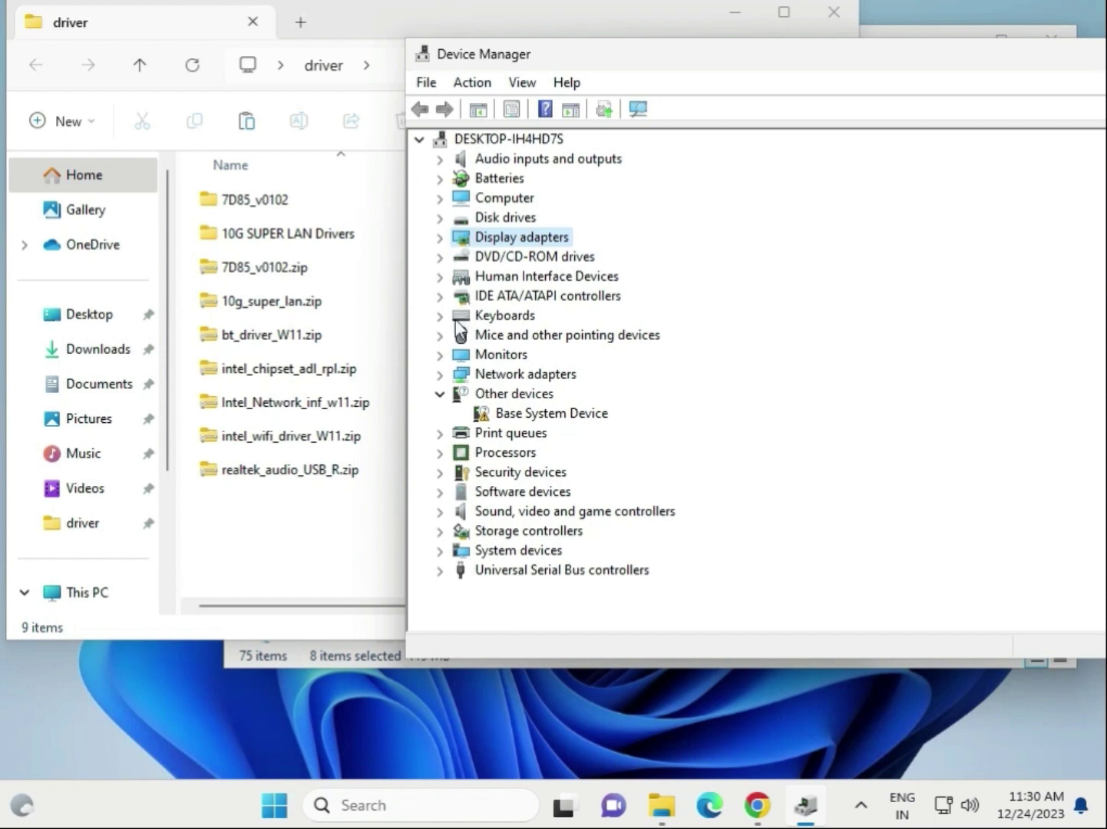
left_click(440, 375)
left_click(565, 395)
Expand Processors and Sound controllers to view both Core i3-6098P CPUs and the High Definition Audio Device
scroll(528, 407, "down", 3)
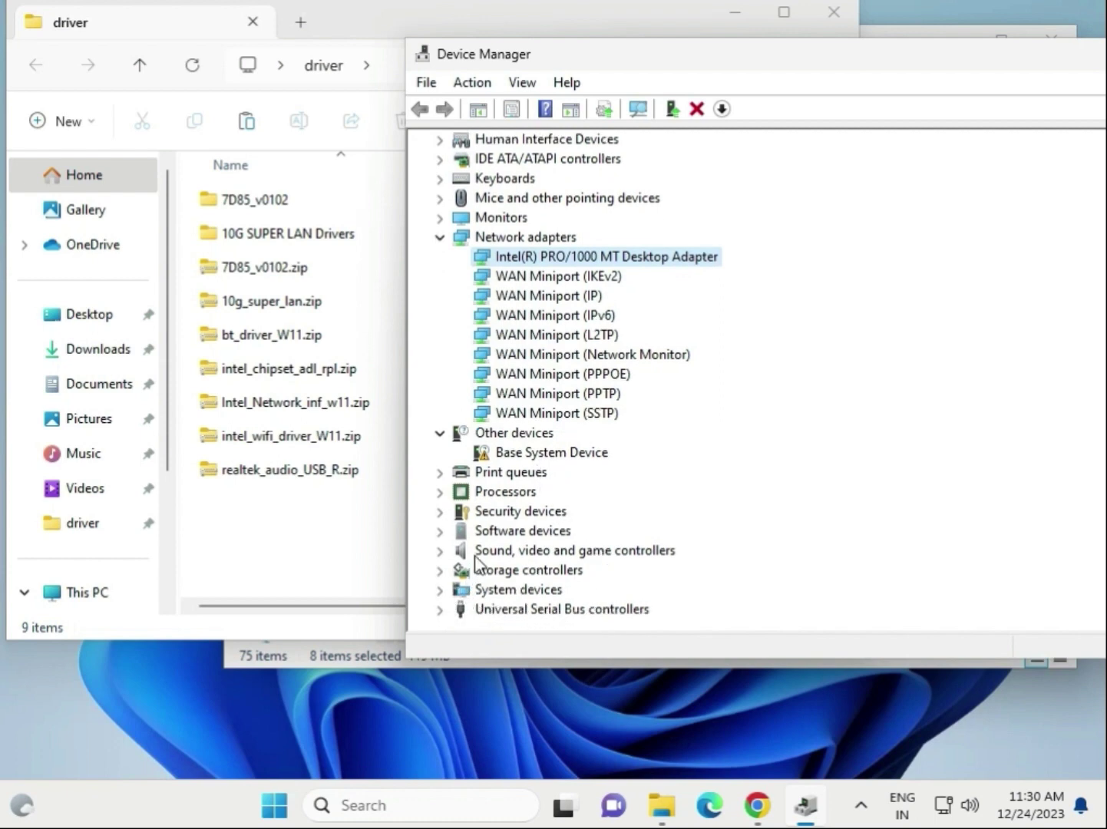
left_click(439, 491)
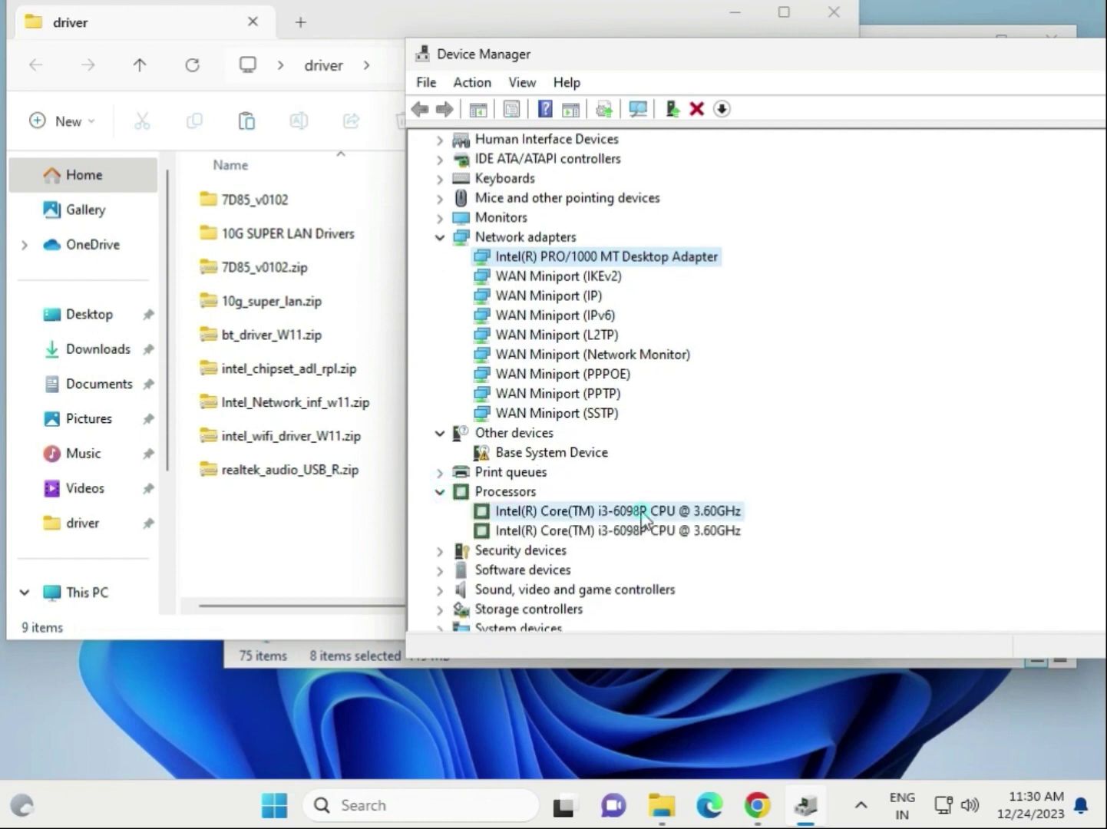
left_click(642, 513)
left_click(637, 532)
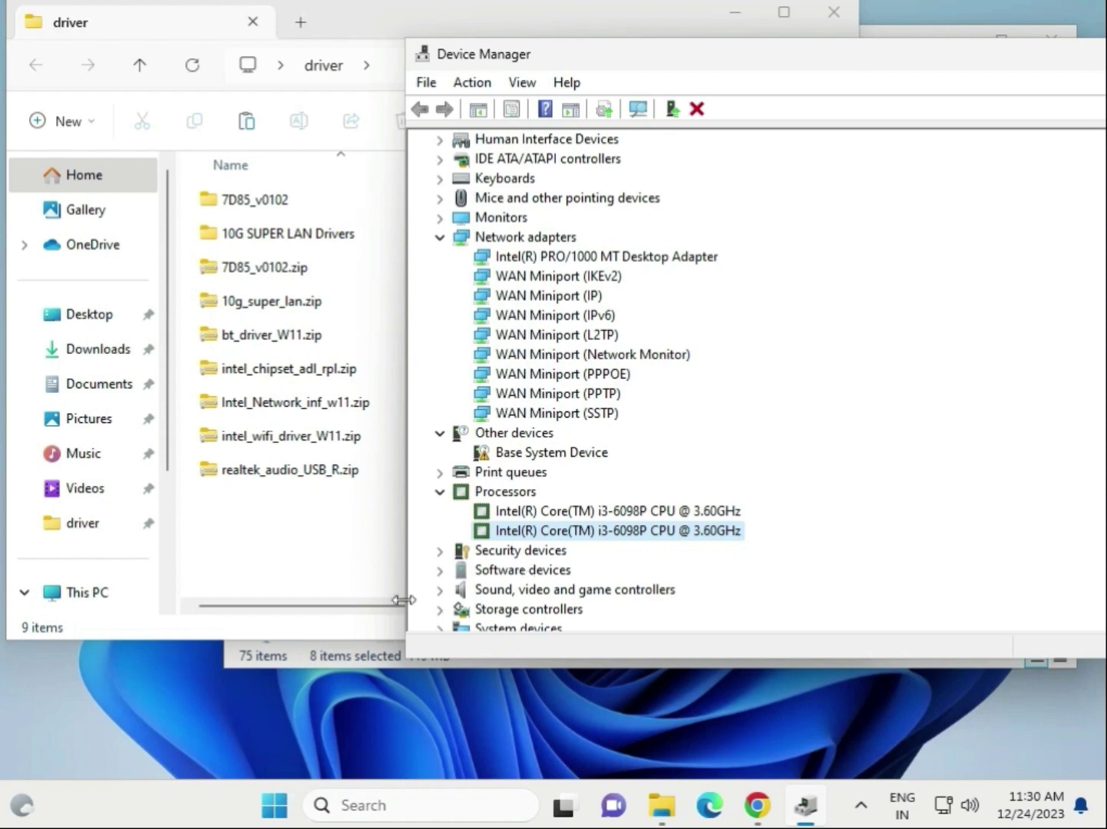
left_click(444, 592)
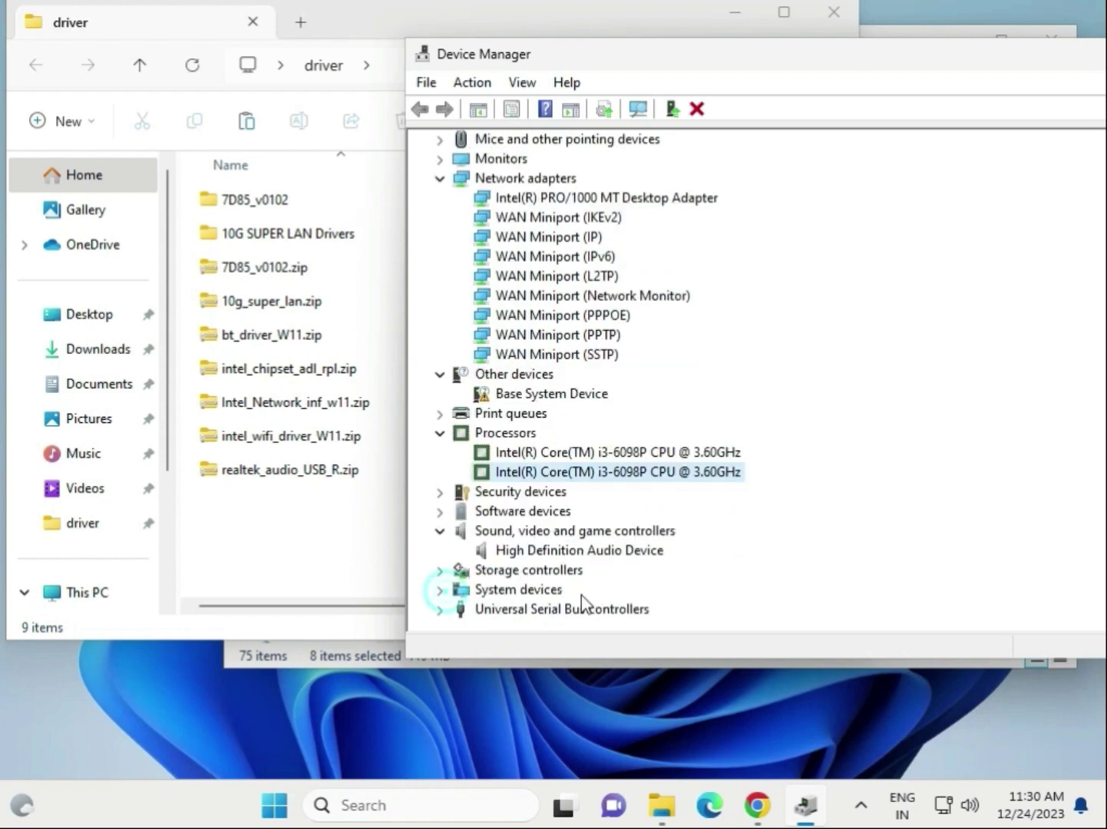
left_click(577, 552)
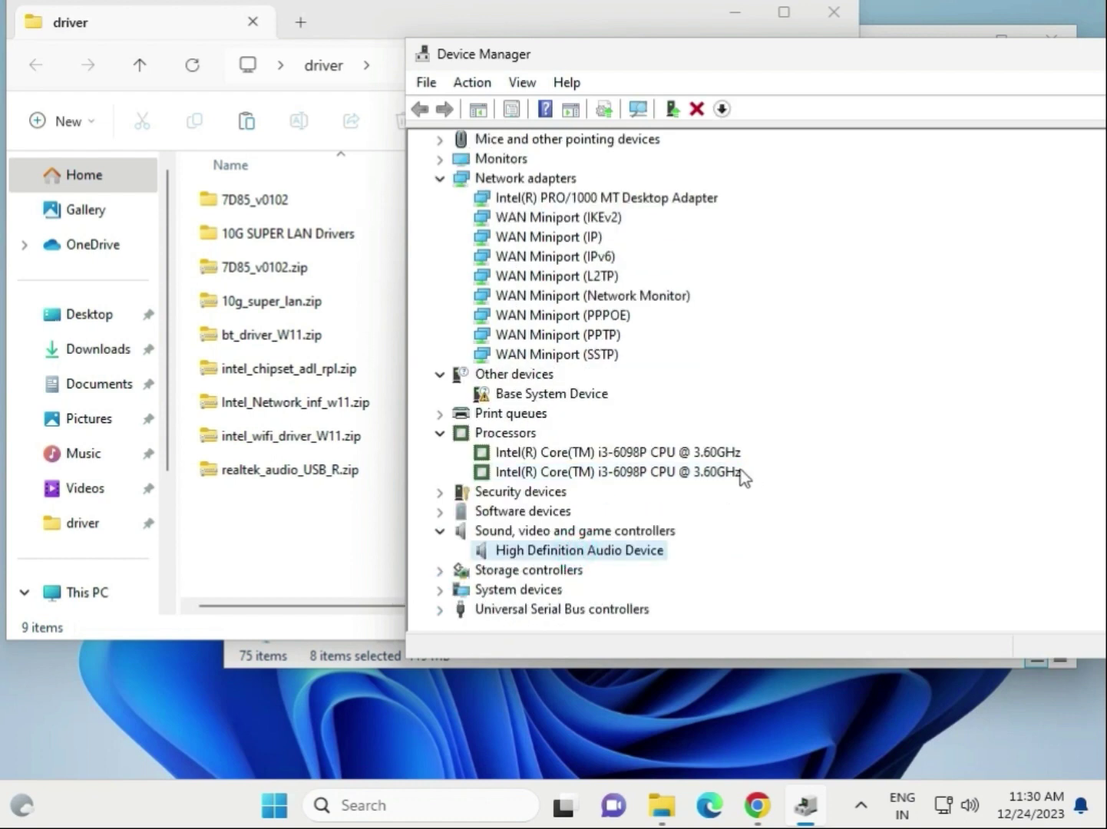